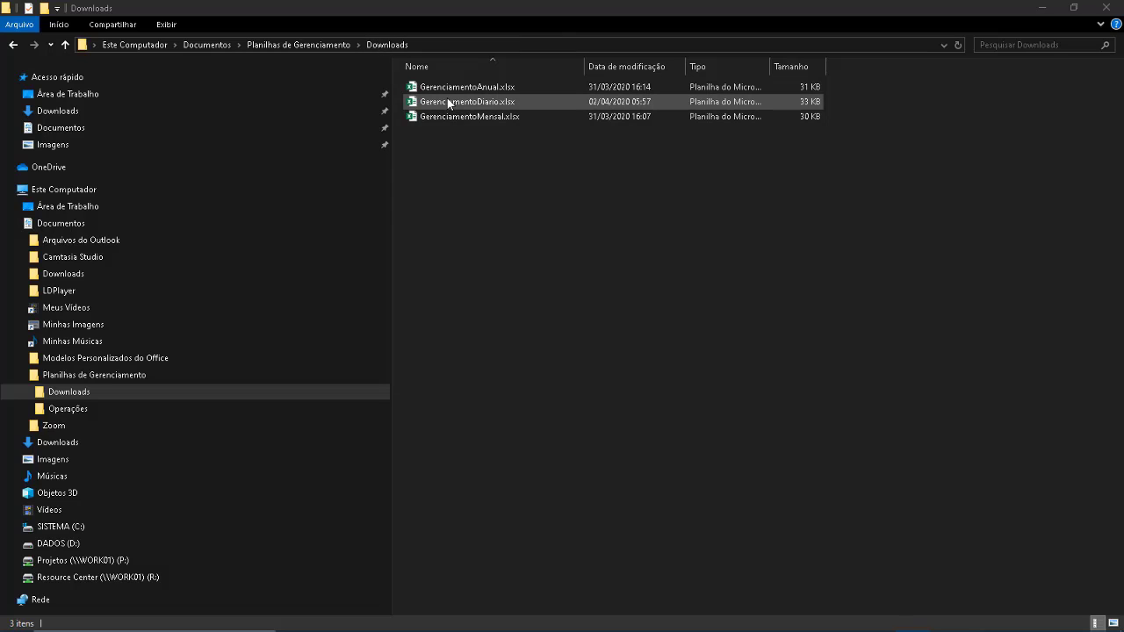
Open the workbook GerenciamentoDiario.xlsx from the Downloads folder and look over its MODELO sheet.
{"action": "left_click", "coordinate": [448, 100]}
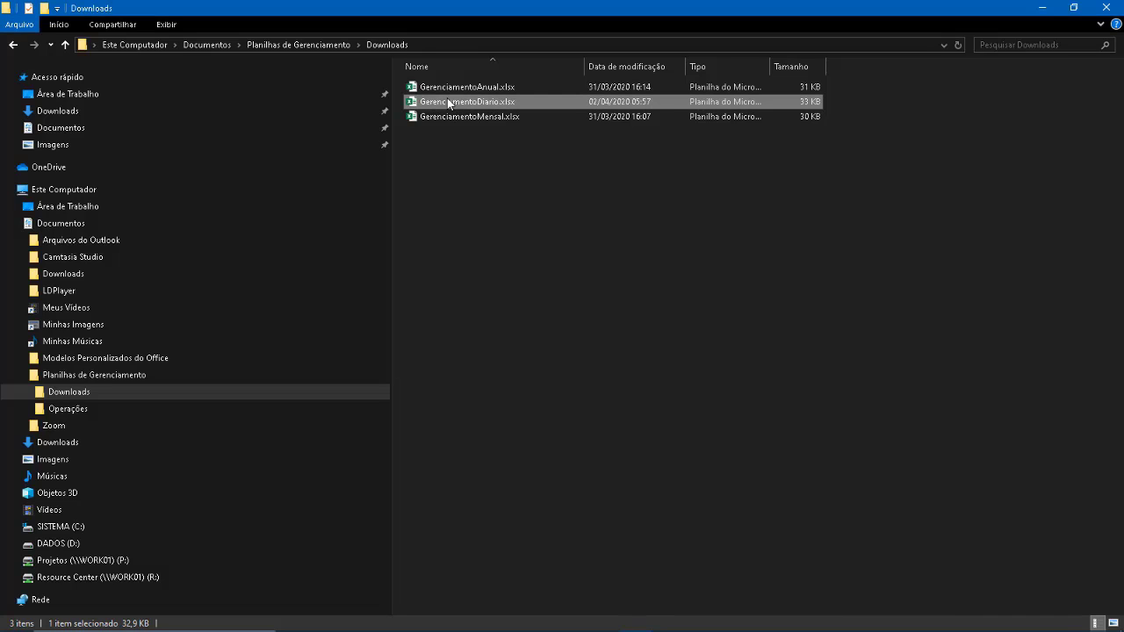
{"action": "double_click", "coordinate": [447, 99]}
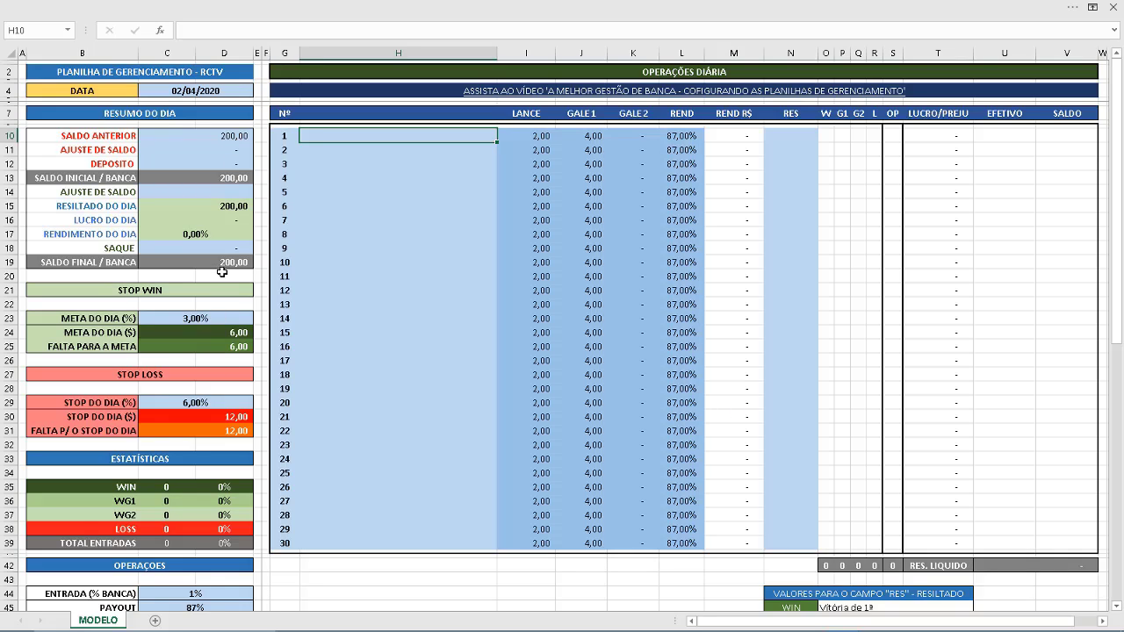
{"action": "scroll", "coordinate": [222, 281], "scroll_direction": "down", "scroll_amount": 1}
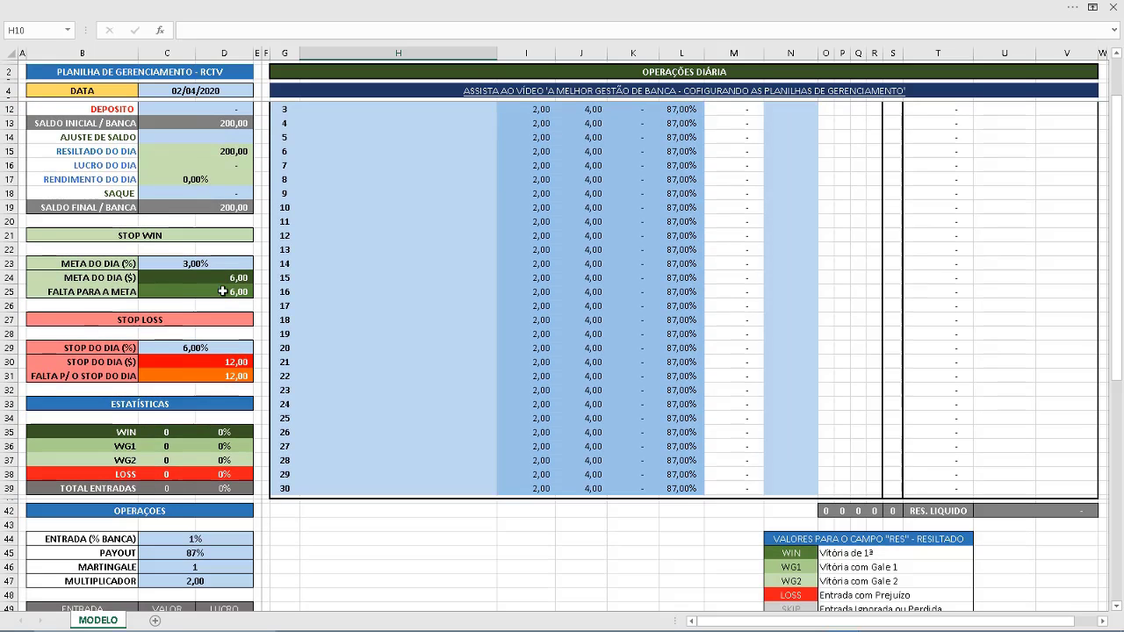
{"action": "scroll", "coordinate": [222, 292], "scroll_direction": "up", "scroll_amount": 1}
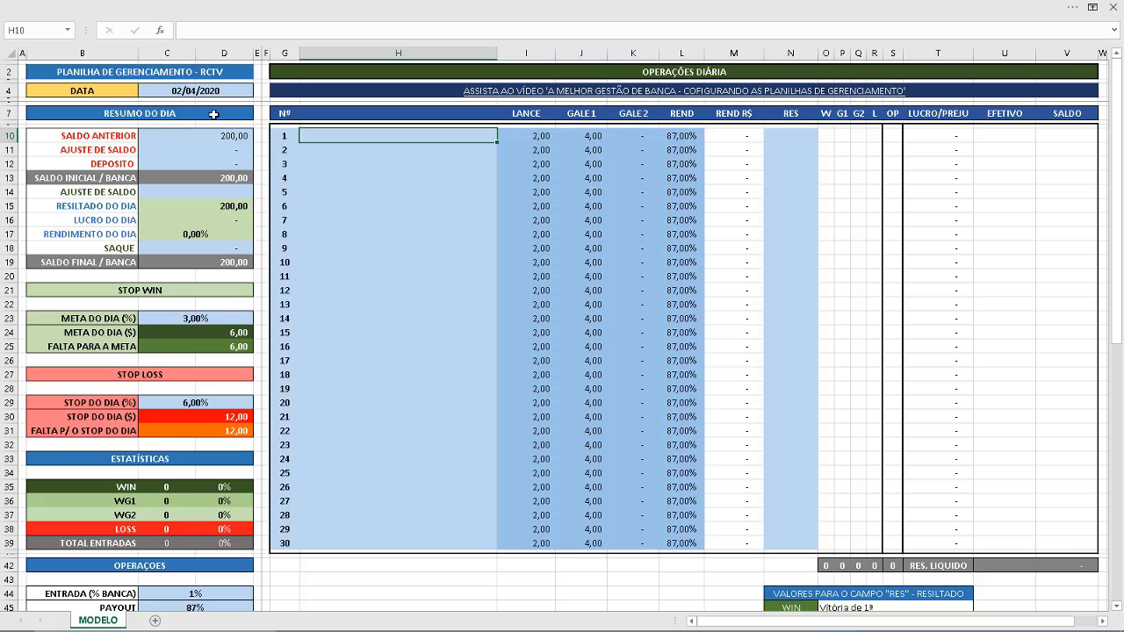
Examine the DATA and SALDO ANTERIOR cells, and the formulas behind the LANCE column and the 1ª ENTRADA value.
{"action": "left_click", "coordinate": [186, 129]}
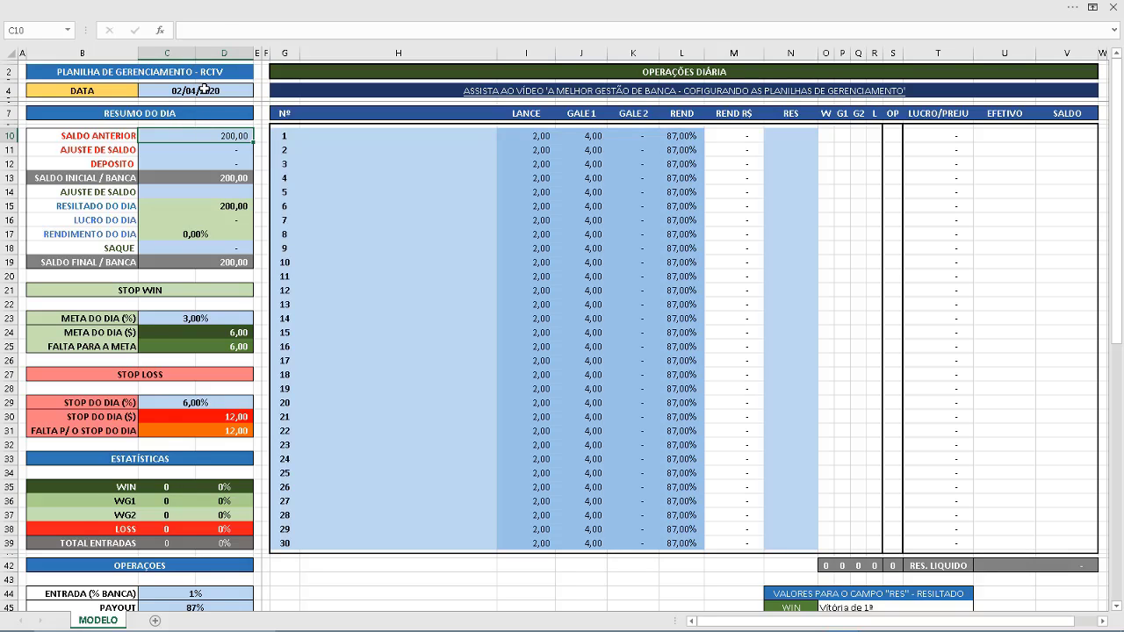
{"action": "left_click", "coordinate": [203, 89]}
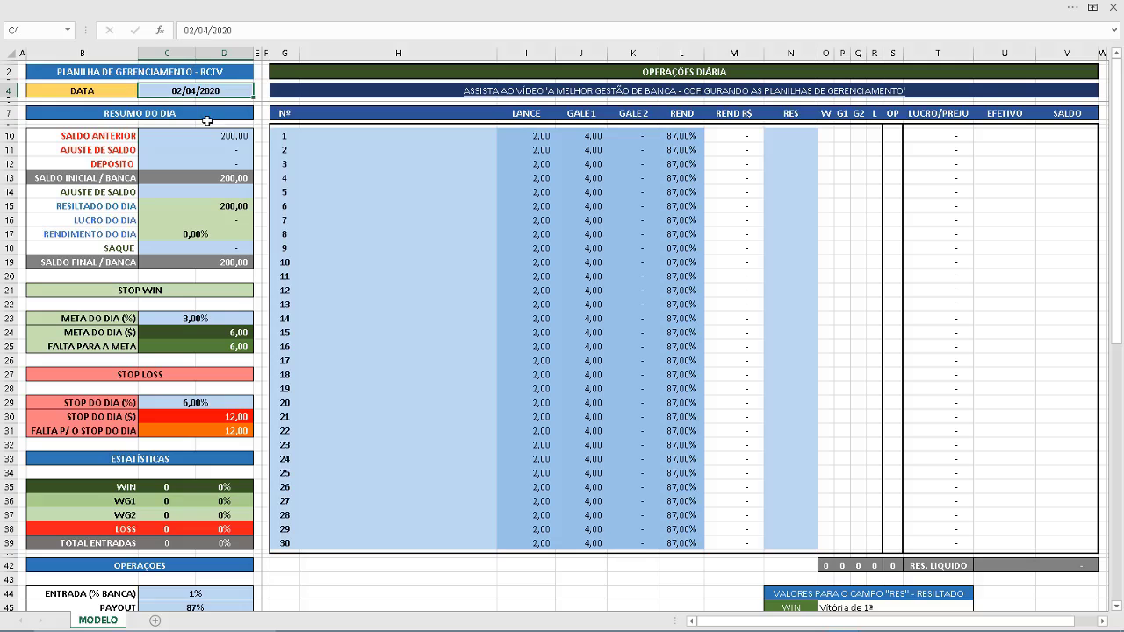
{"action": "left_click", "coordinate": [734, 135]}
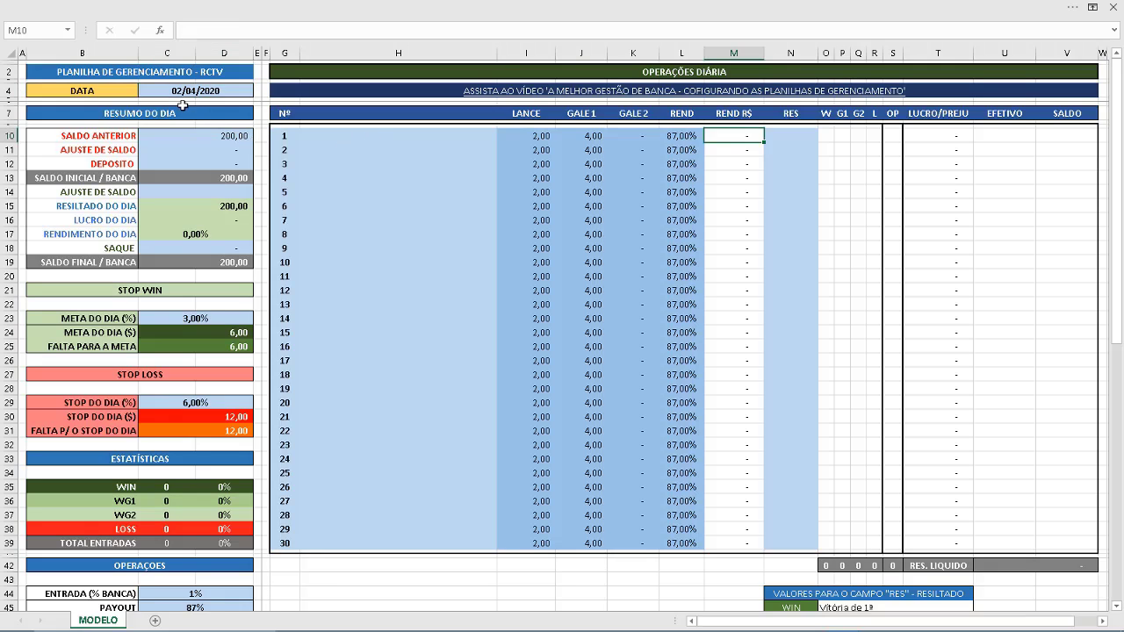
{"action": "left_click", "coordinate": [187, 93]}
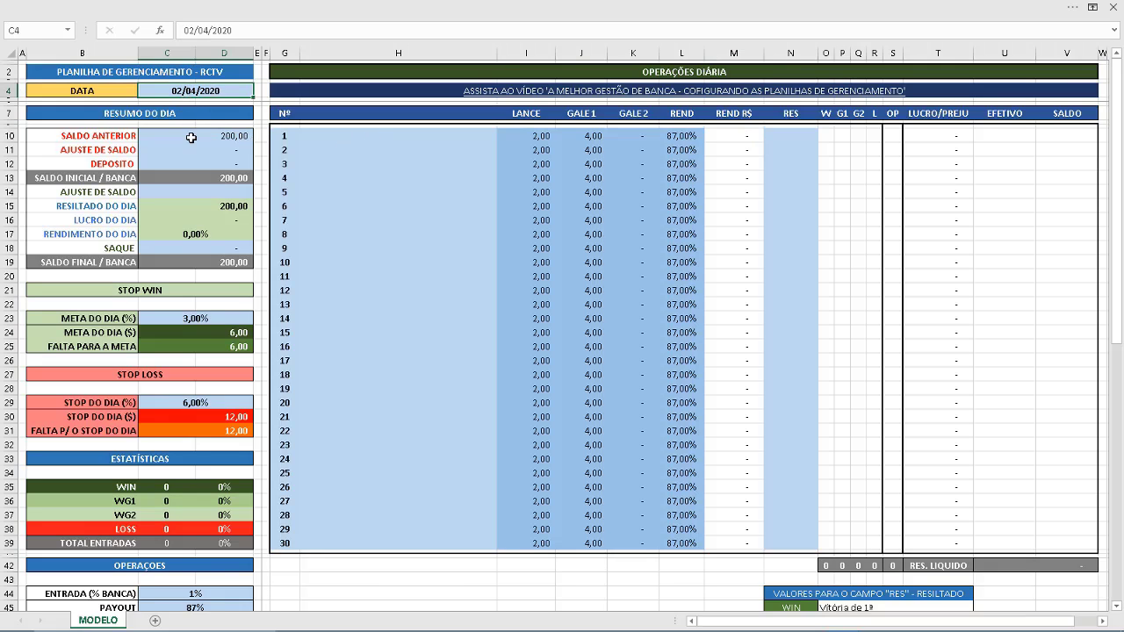
{"action": "left_click", "coordinate": [191, 138]}
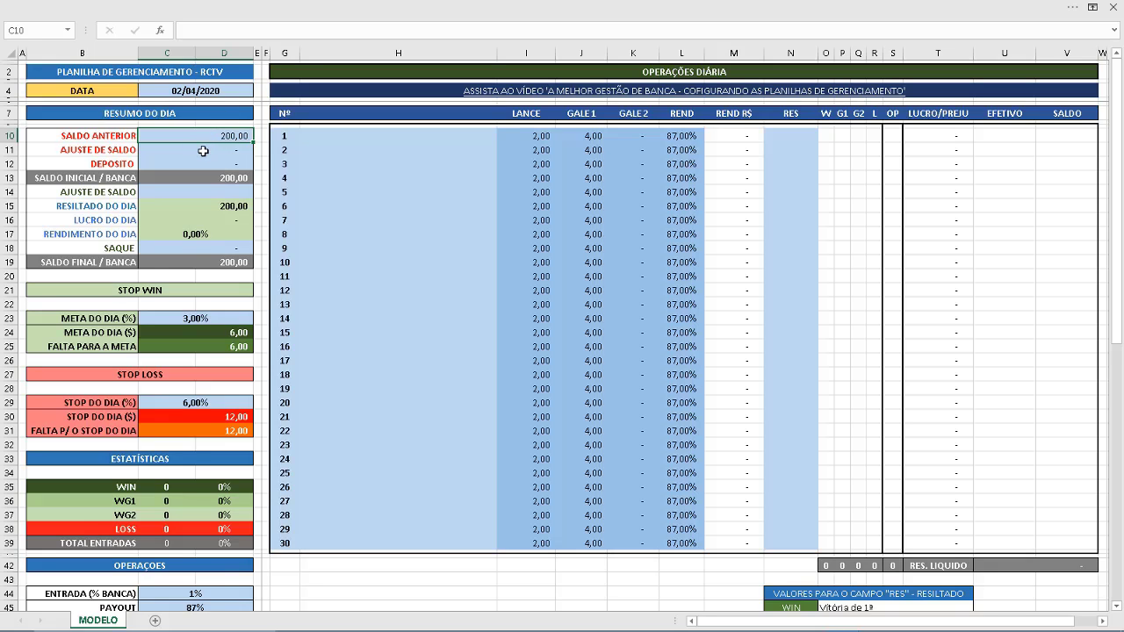
{"action": "scroll", "coordinate": [203, 152], "scroll_direction": "down", "scroll_amount": 5}
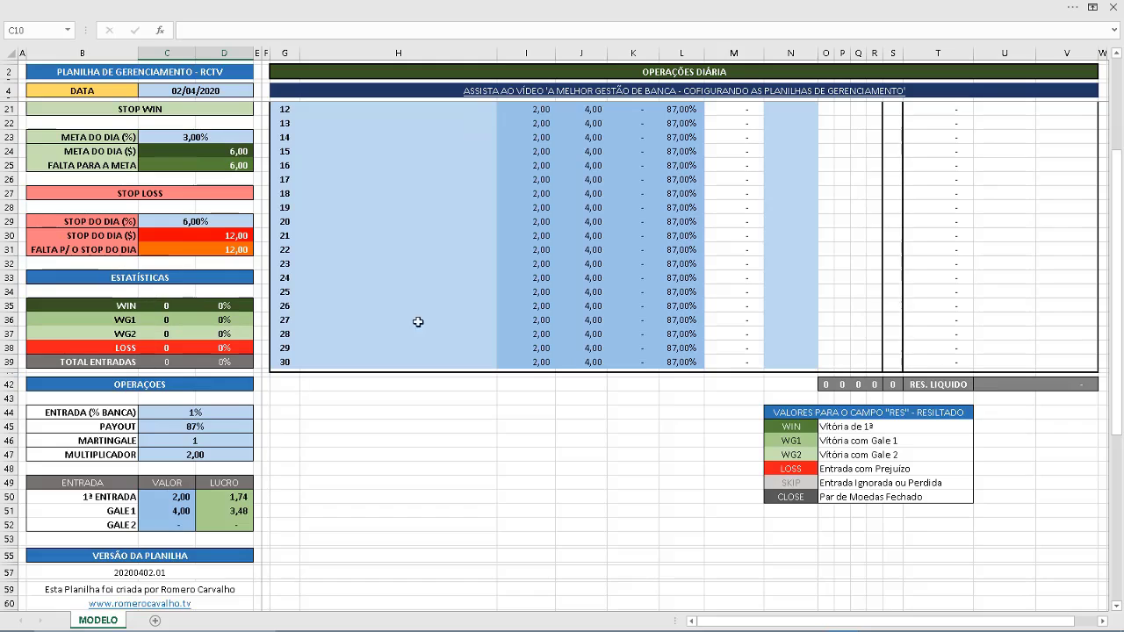
{"action": "left_click", "coordinate": [520, 211]}
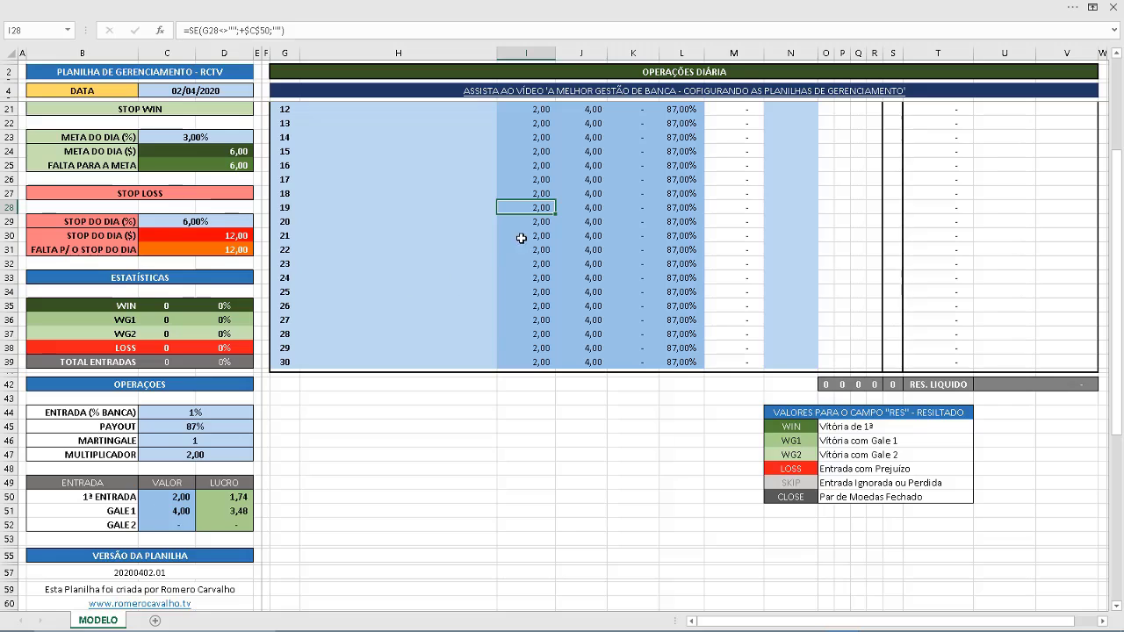
{"action": "left_click", "coordinate": [166, 499]}
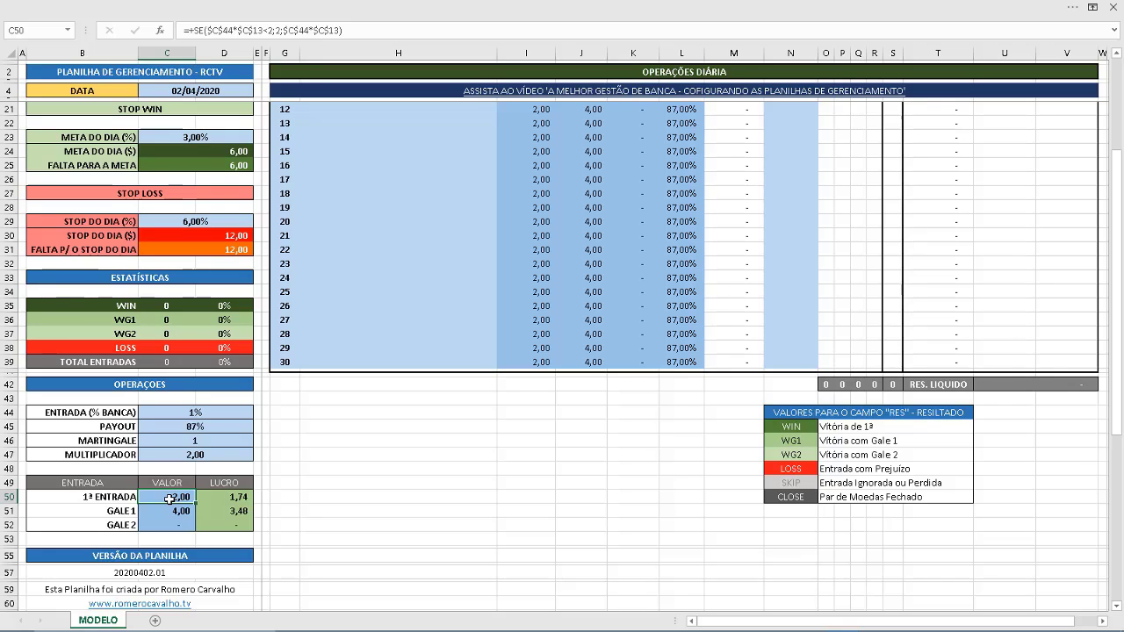
{"action": "scroll", "coordinate": [271, 348], "scroll_direction": "up", "scroll_amount": 3}
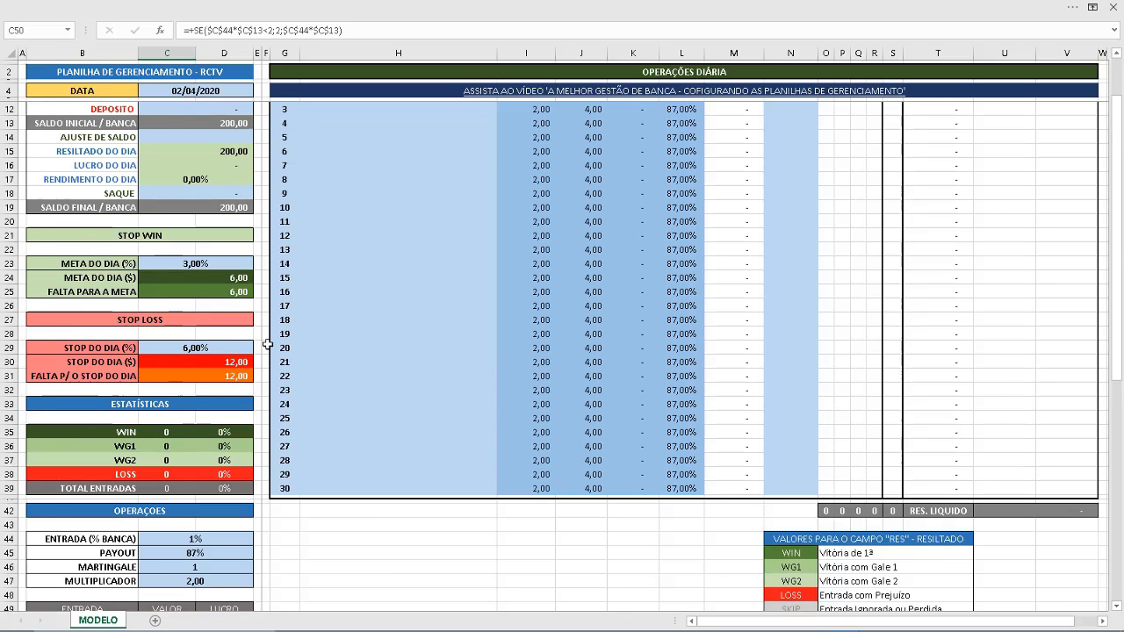
{"action": "scroll", "coordinate": [268, 344], "scroll_direction": "up", "scroll_amount": 2}
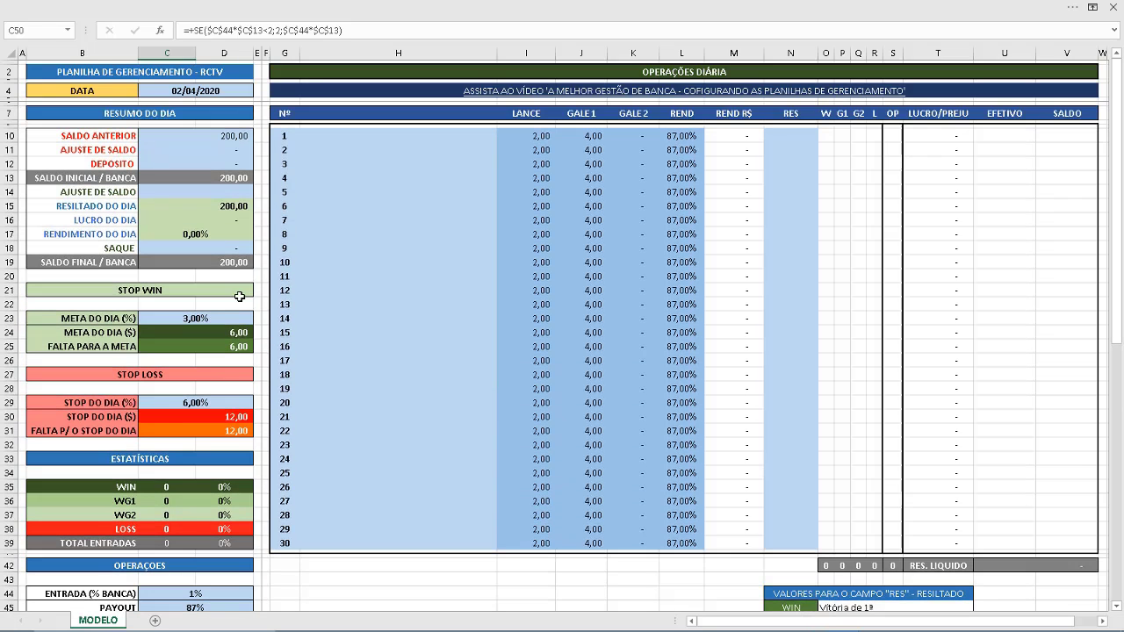
{"action": "left_click", "coordinate": [179, 90]}
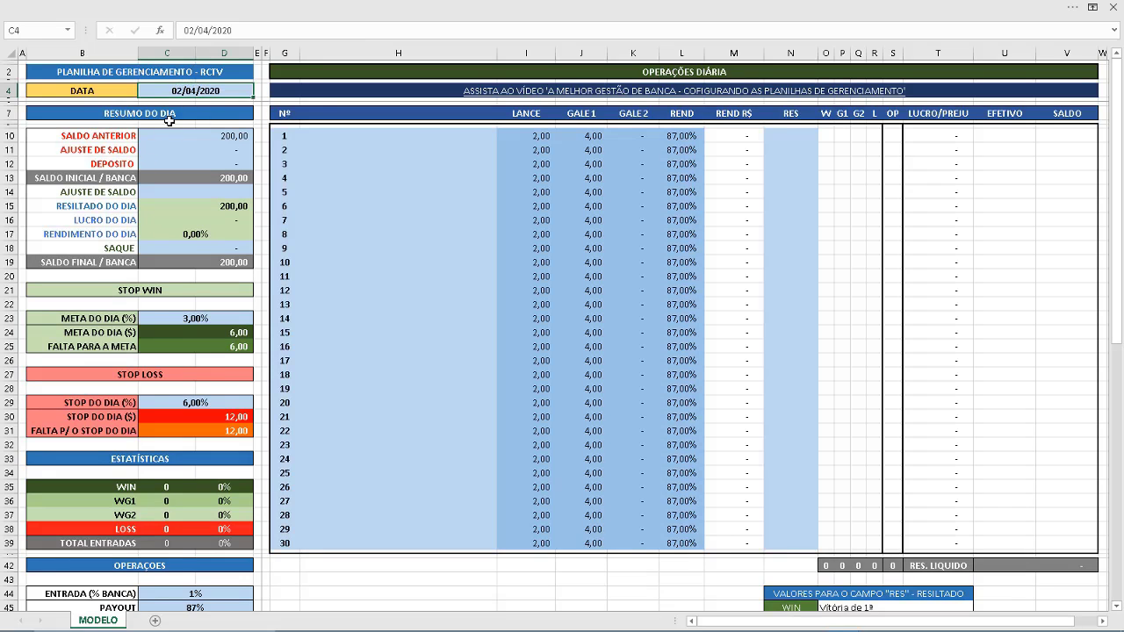
Set SALDO ANTERIOR in the daily summary to 100.
{"action": "left_click", "coordinate": [211, 136]}
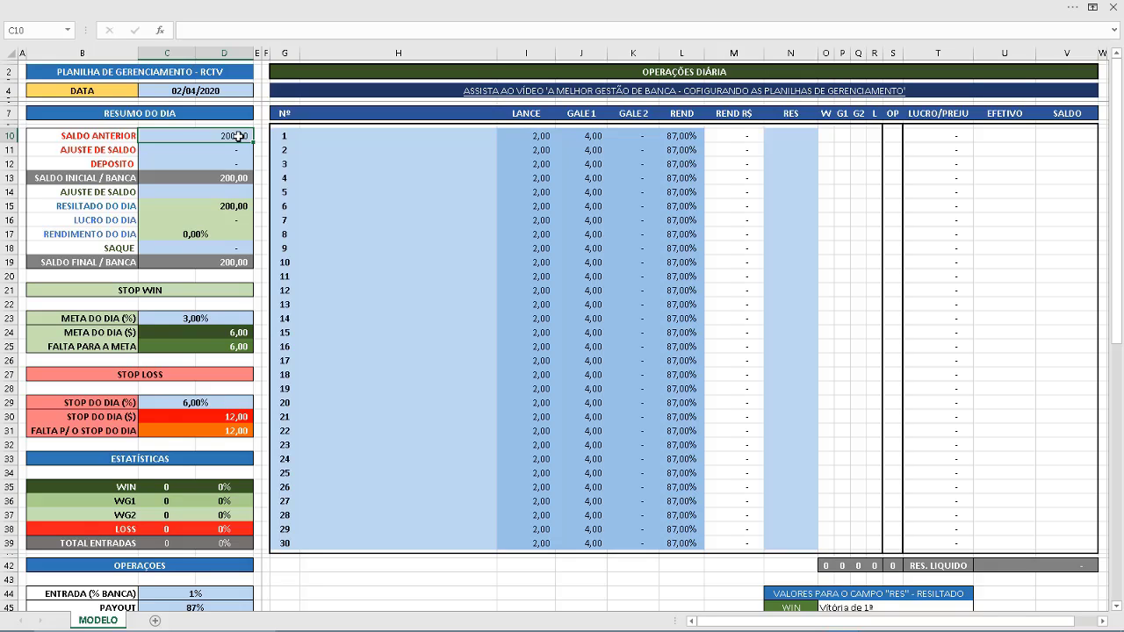
{"action": "type", "text": "100"}
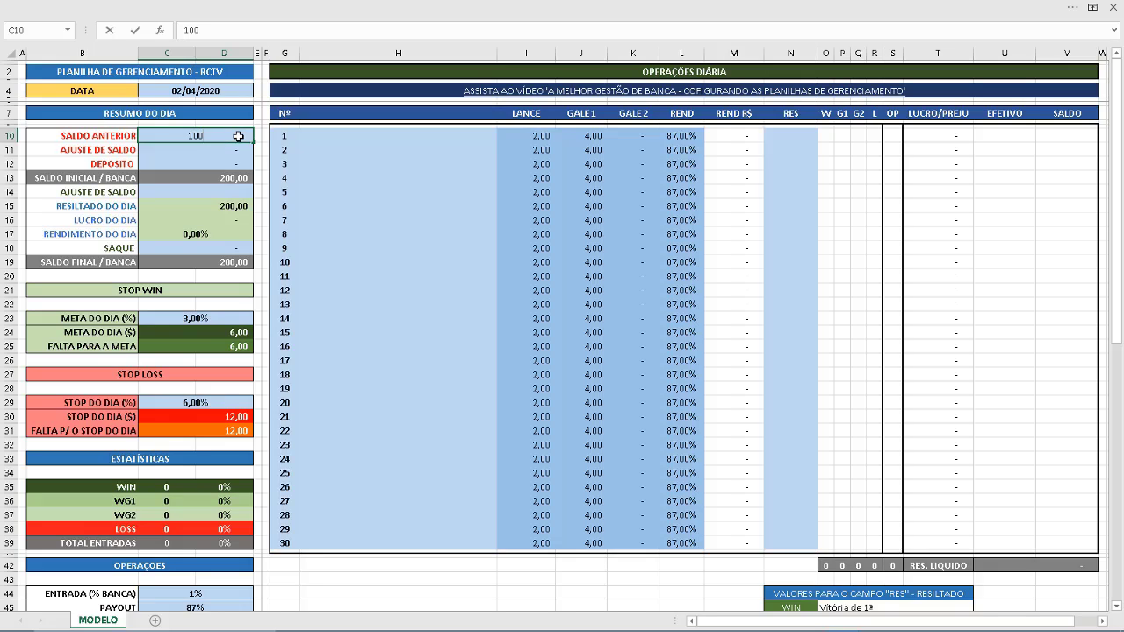
{"action": "key", "text": "Return"}
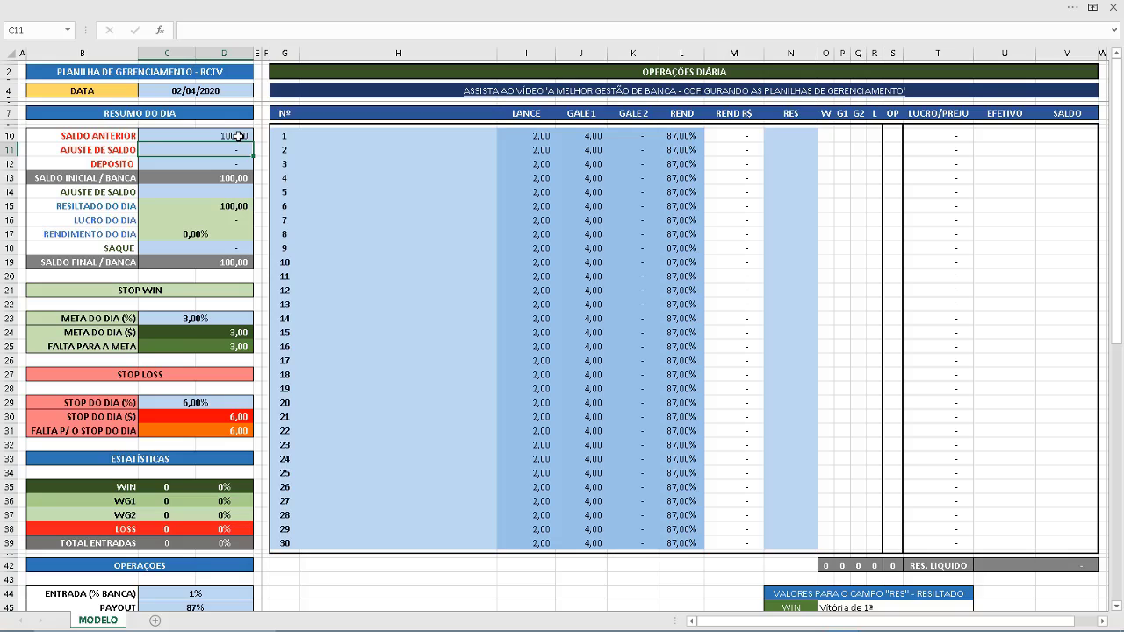
Set SALDO ANTERIOR in the daily summary to 200.
{"action": "left_click", "coordinate": [238, 136]}
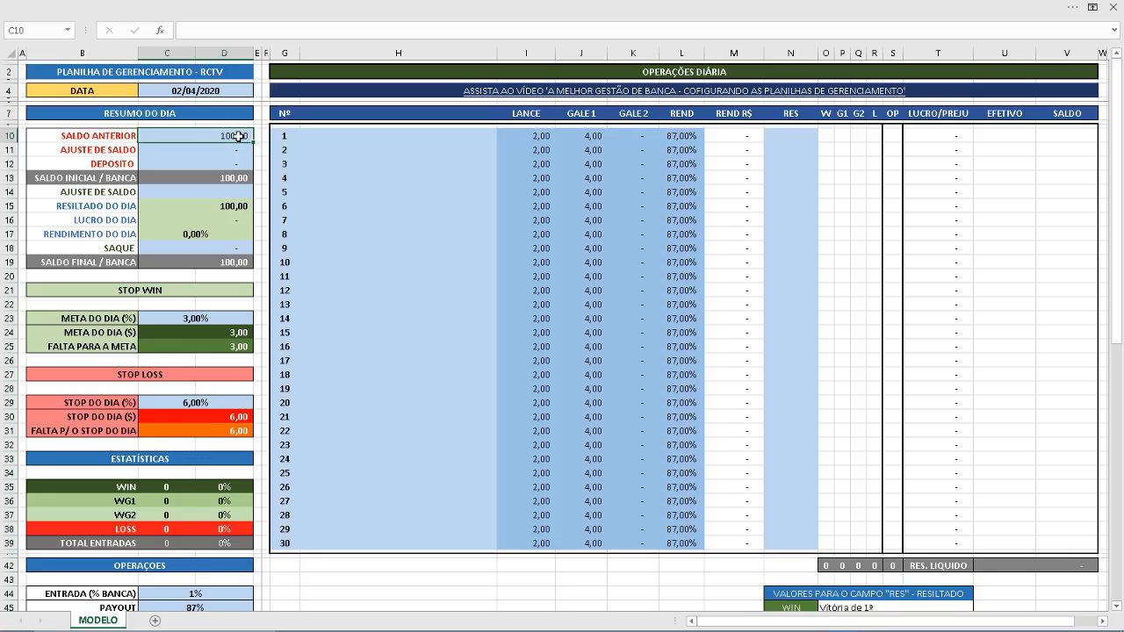
{"action": "type", "text": "200"}
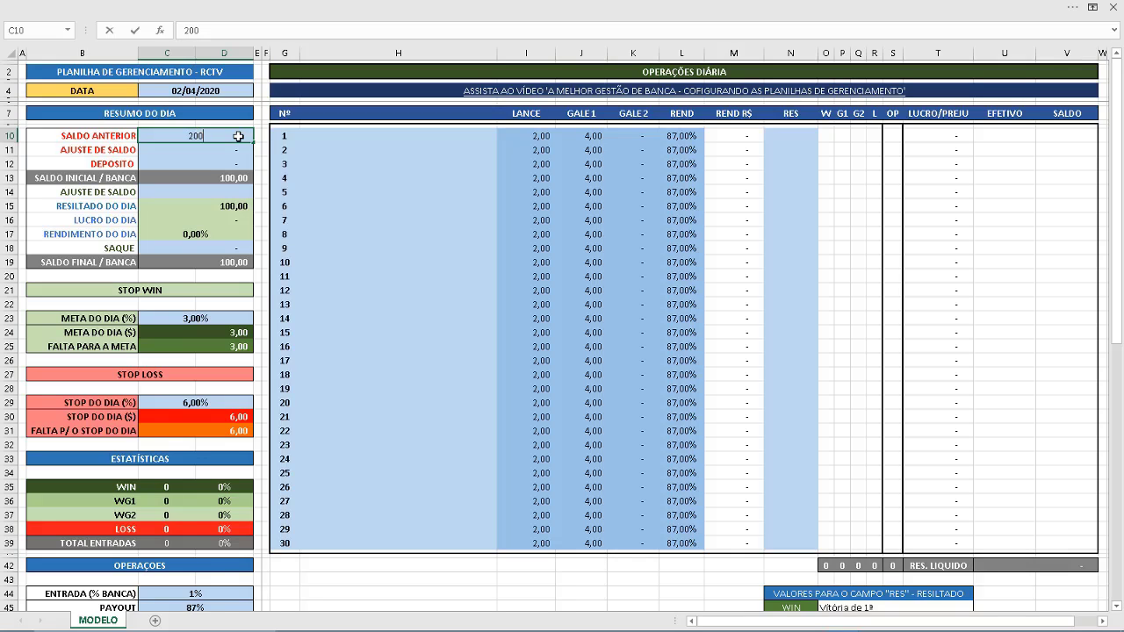
{"action": "key", "text": "Return"}
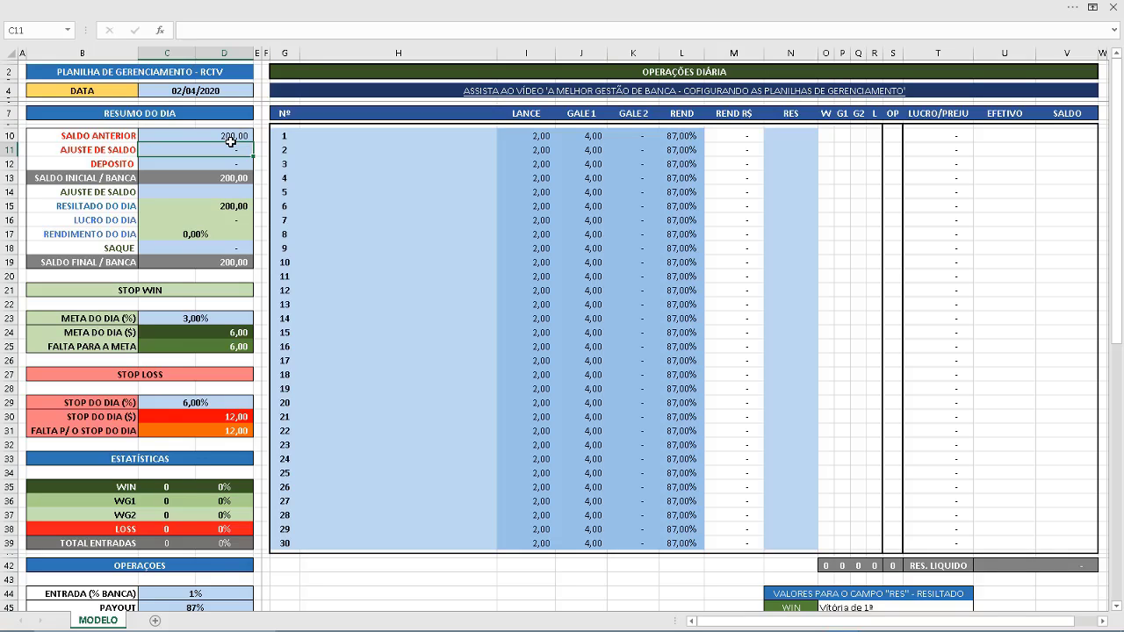
{"action": "left_click", "coordinate": [222, 136]}
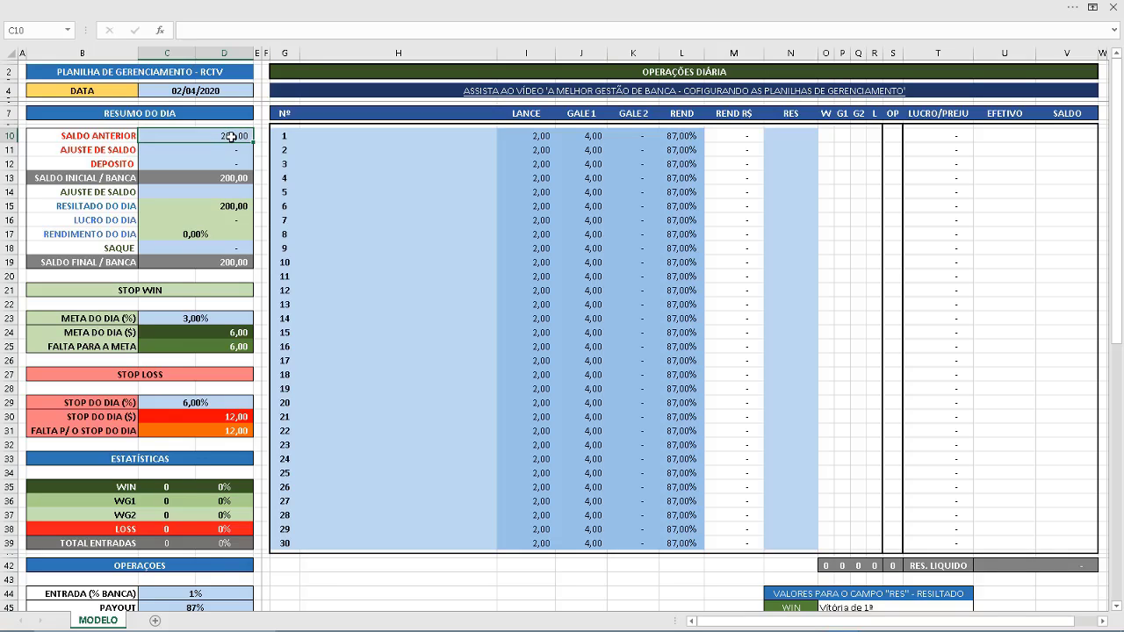
Enter 2 as the AJUSTE DE SALDO above DEPOSITO and check the SALDO INICIAL / BANCA cell.
{"action": "left_click", "coordinate": [191, 151]}
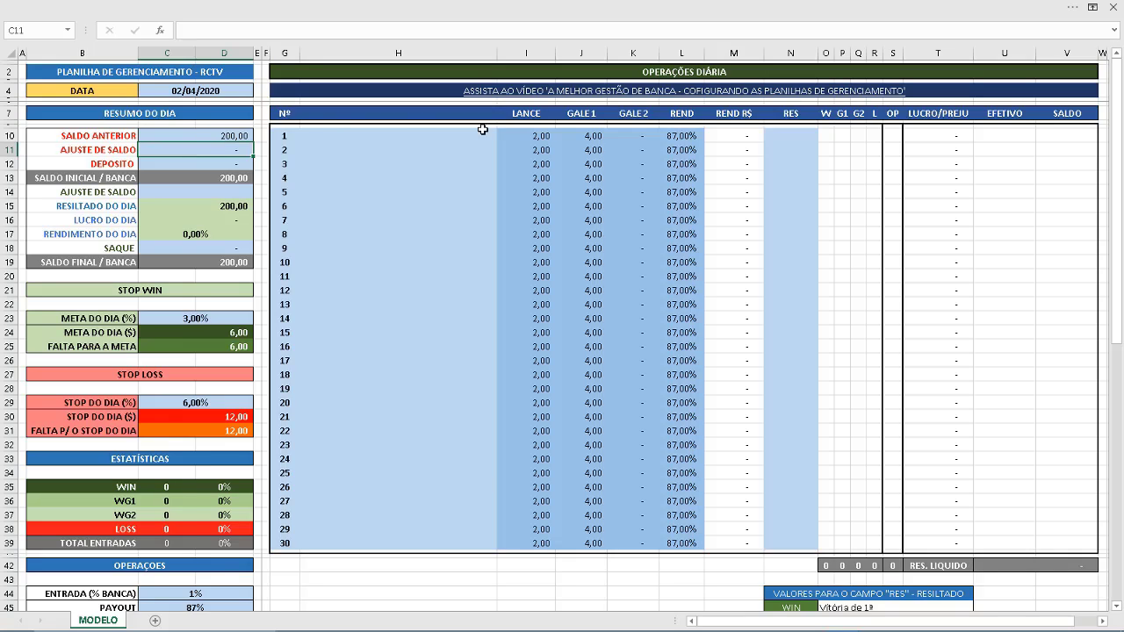
{"action": "left_click", "coordinate": [683, 135]}
{"action": "left_click", "coordinate": [182, 153]}
{"action": "type", "text": "2"}
{"action": "key", "text": "Return"}
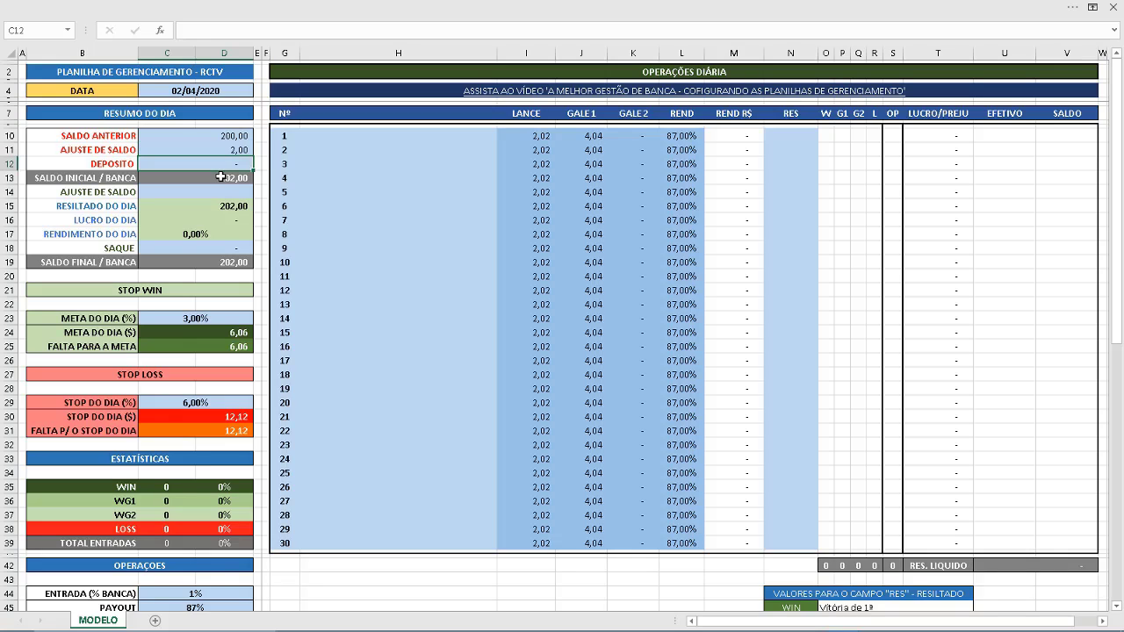
{"action": "left_click", "coordinate": [159, 180]}
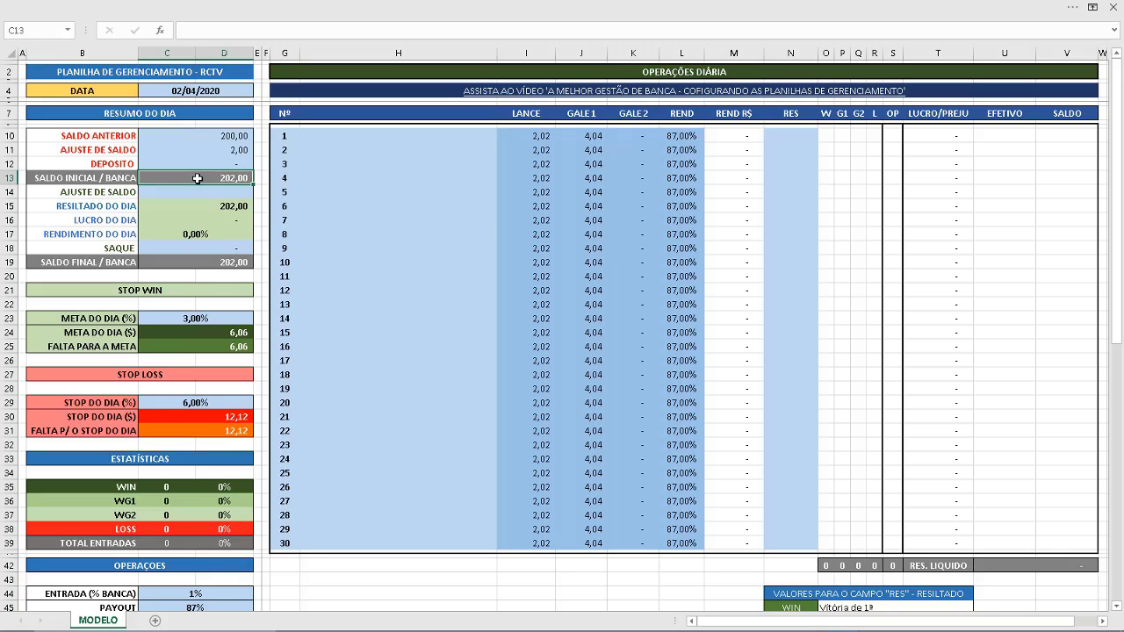
Clear the AJUSTE DE SALDO above DEPOSITO, enter 20 instead, and check the RENDIMENTO DO DIA row.
{"action": "left_click", "coordinate": [174, 149]}
{"action": "key", "text": "Delete"}
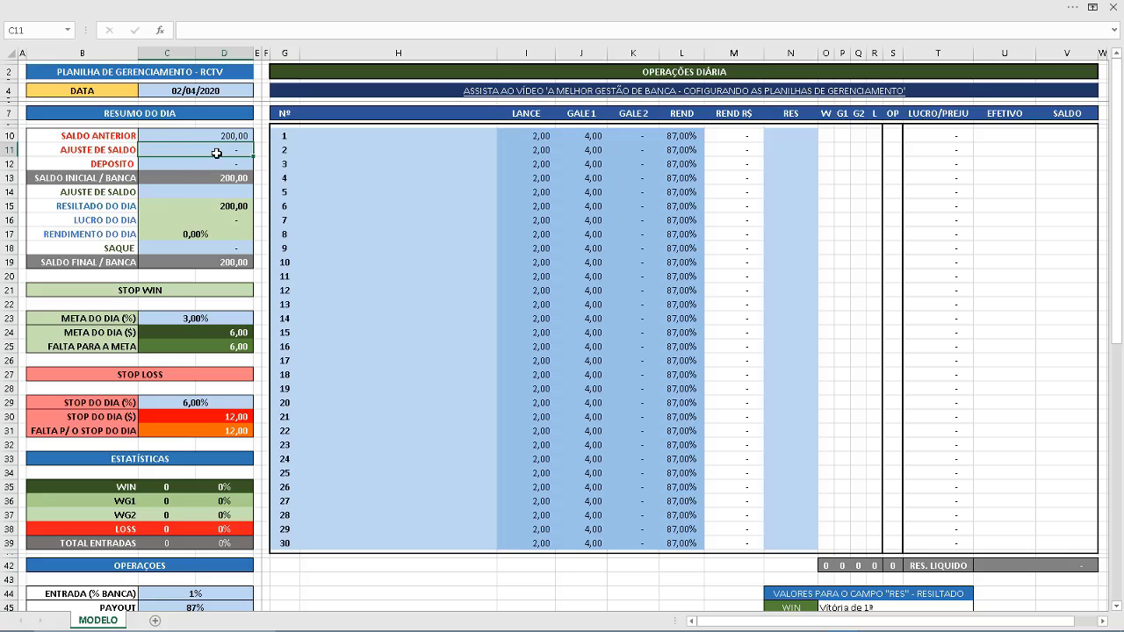
{"action": "type", "text": "20"}
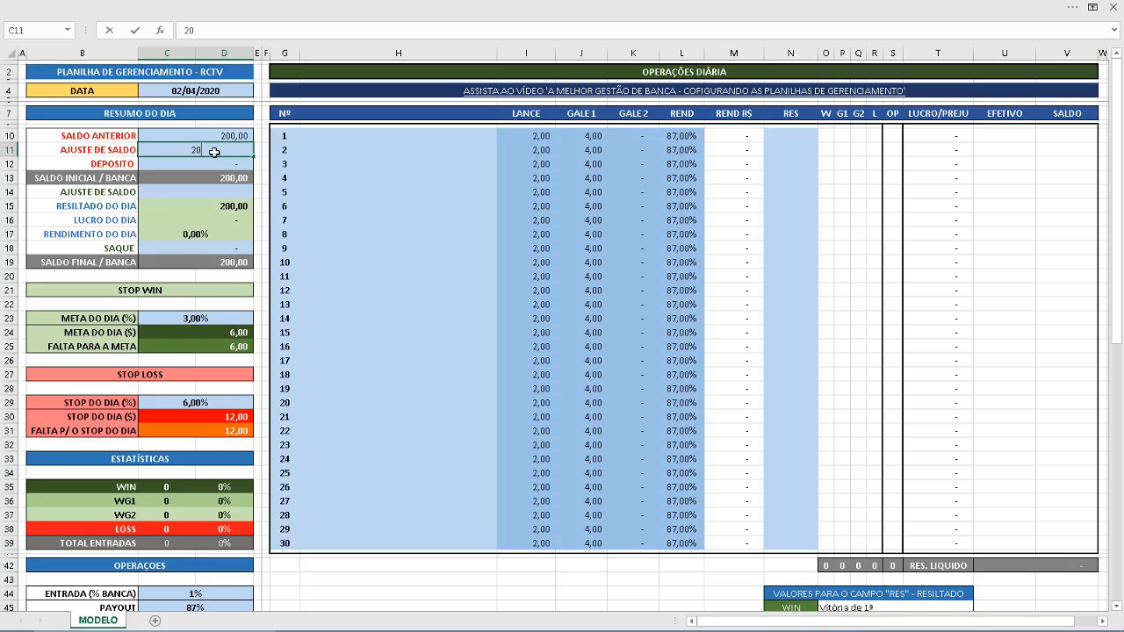
{"action": "key", "text": "Return"}
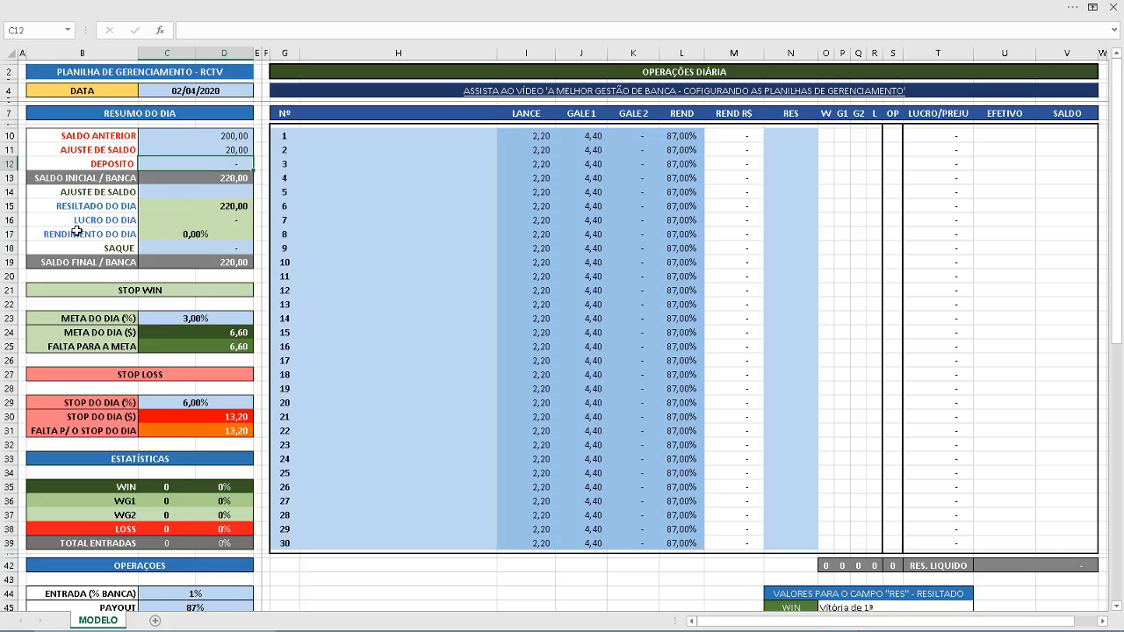
{"action": "left_click_drag", "start_coordinate": [75, 234], "coordinate": [178, 235]}
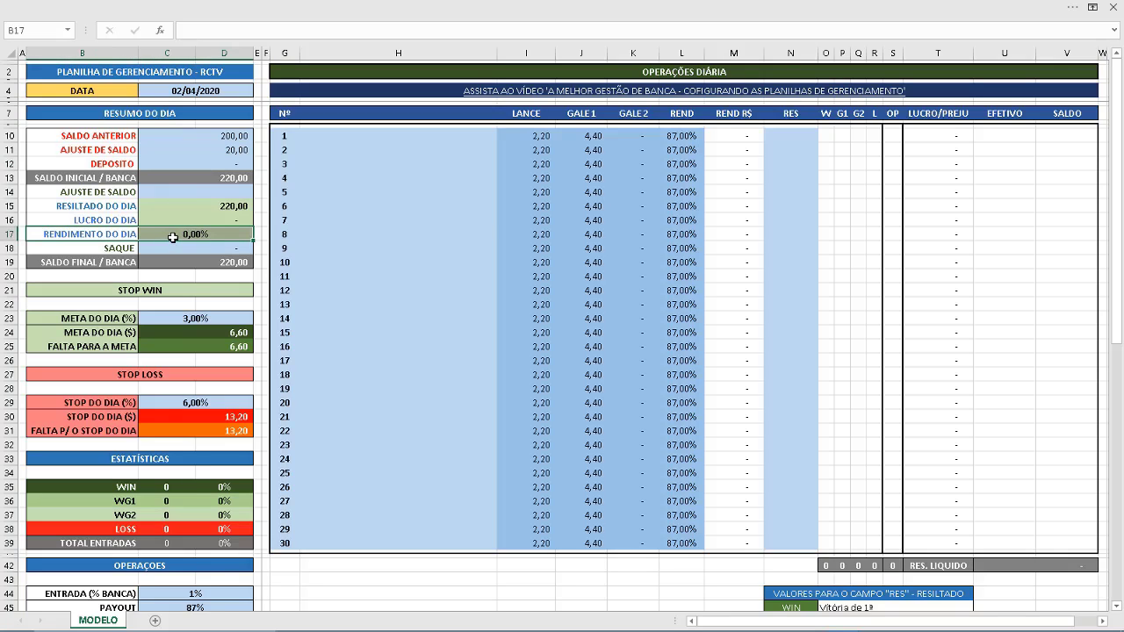
Change the AJUSTE DE SALDO above DEPOSITO to 2.
{"action": "left_click", "coordinate": [224, 151]}
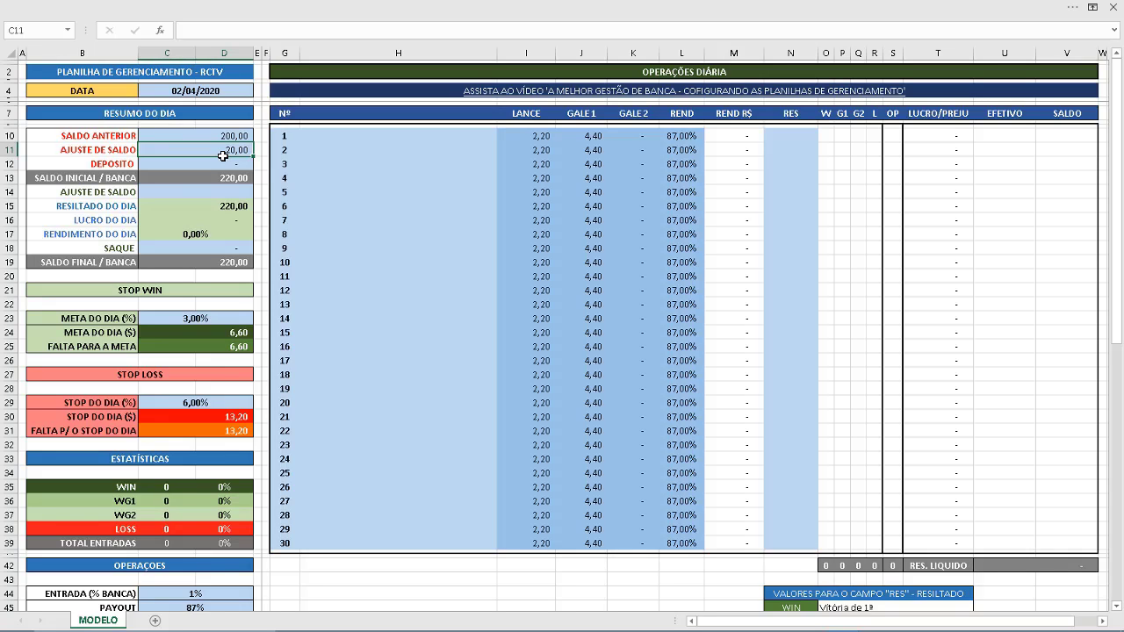
{"action": "type", "text": "2"}
{"action": "key", "text": "Return"}
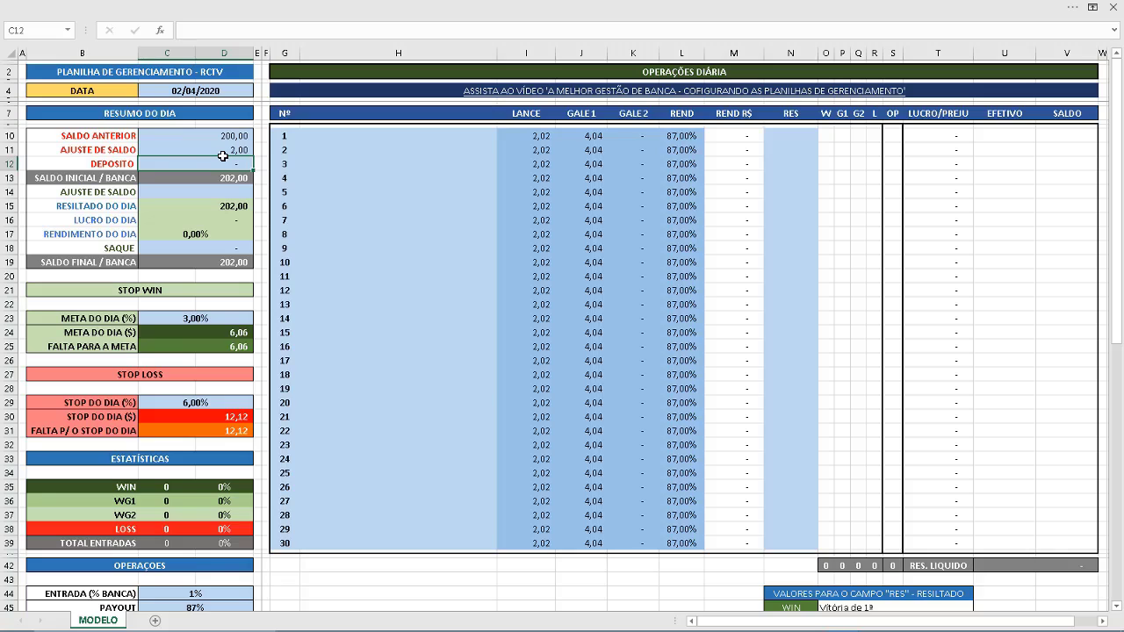
Enter a DEPOSITO of 200 in the daily summary.
{"action": "key", "text": "Up"}
{"action": "key", "text": "Down"}
{"action": "type", "text": "200"}
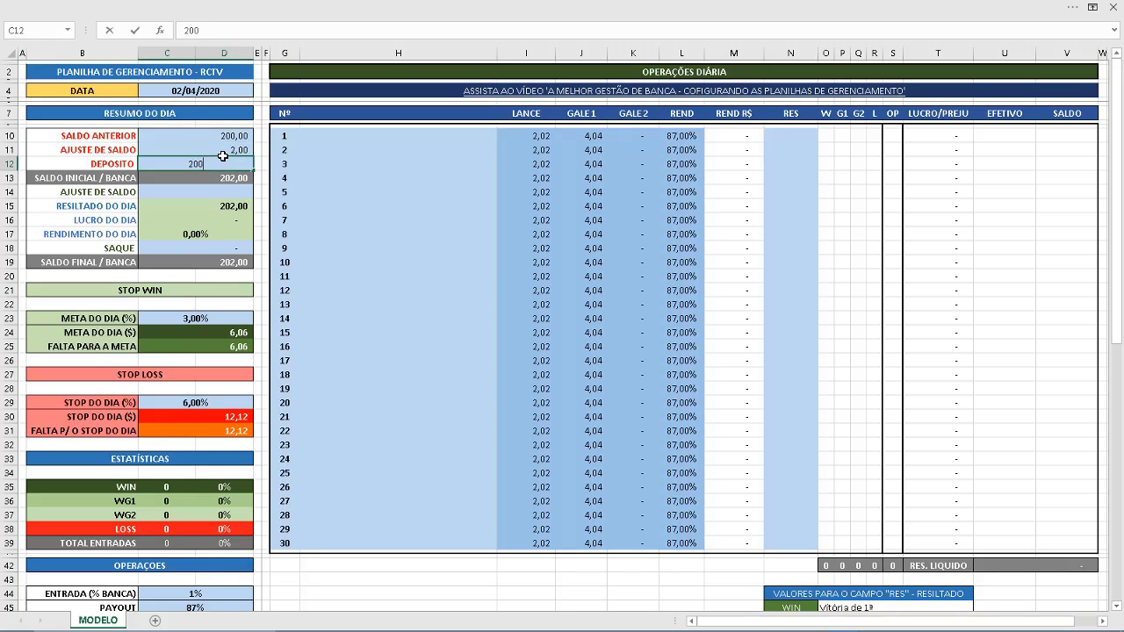
{"action": "key", "text": "Return"}
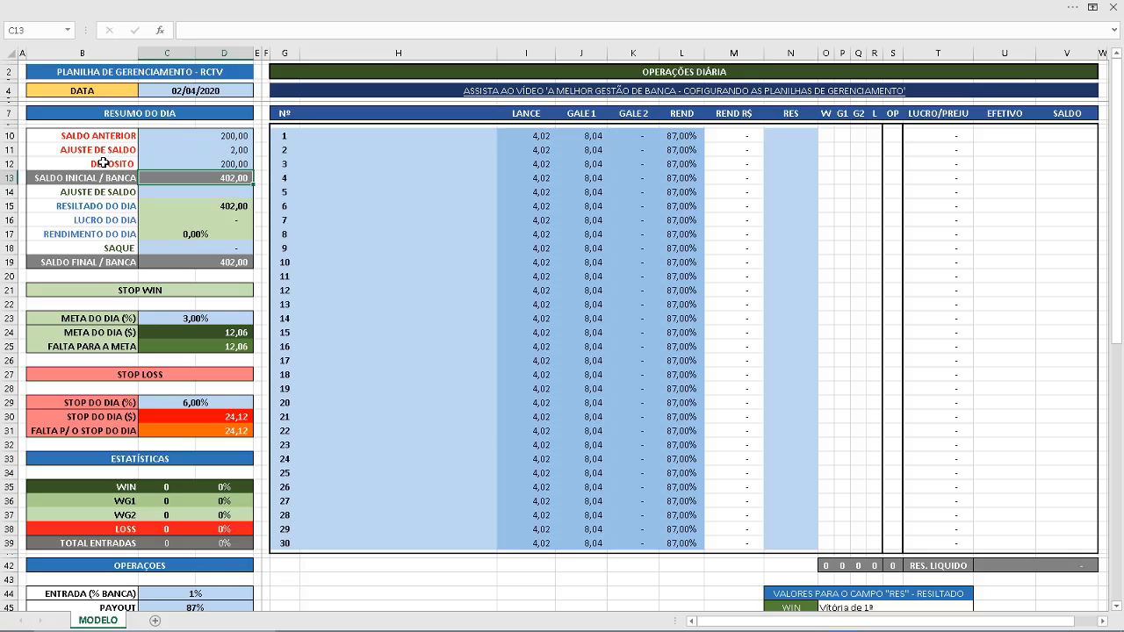
Reset the DEPOSITO and the AJUSTE DE SALDO above it to 0.
{"action": "left_click", "coordinate": [195, 162]}
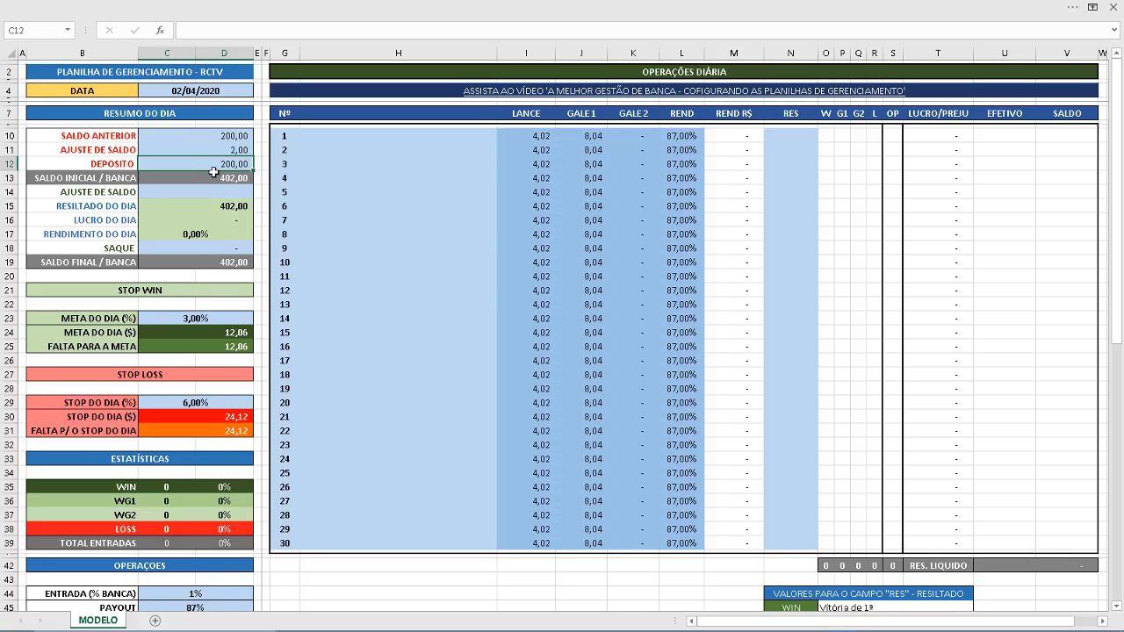
{"action": "type", "text": "0"}
{"action": "key", "text": "Up"}
{"action": "type", "text": "0"}
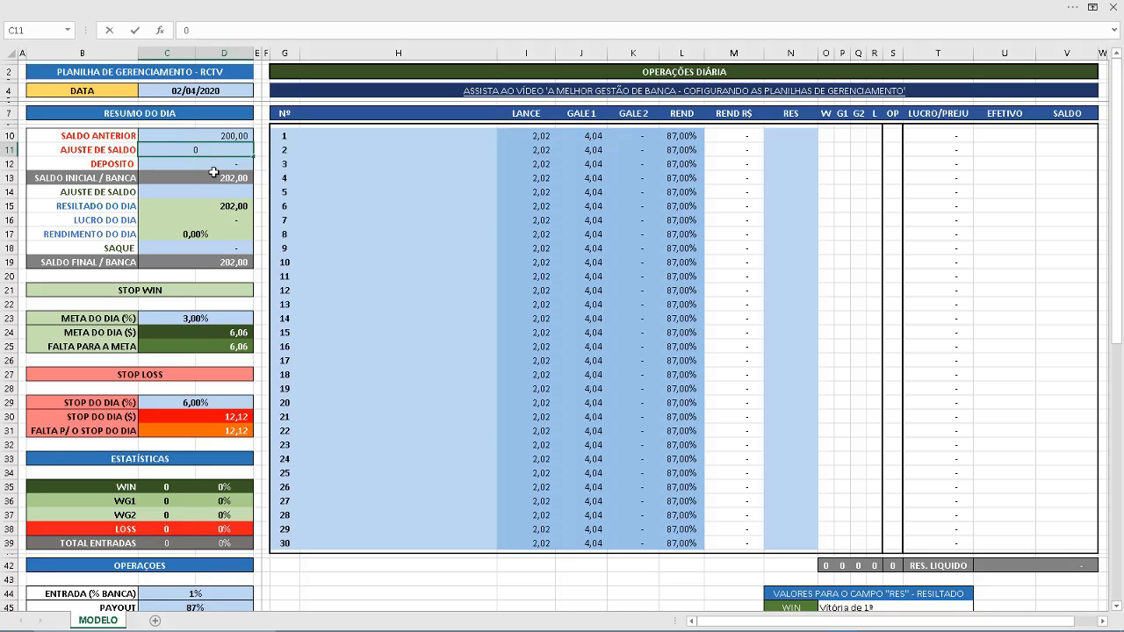
{"action": "key", "text": "Return"}
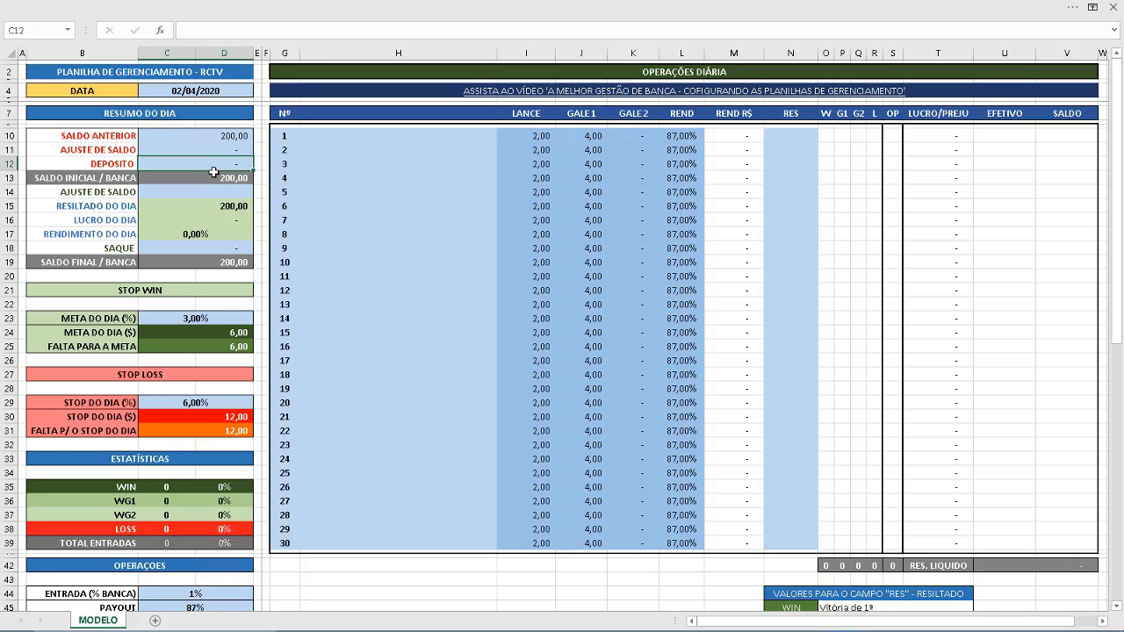
Enter 2 as the AJUSTE DE SALDO below SALDO INICIAL / BANCA and check RENDIMENTO DO DIA and LUCRO DO DIA.
{"action": "left_click", "coordinate": [183, 190]}
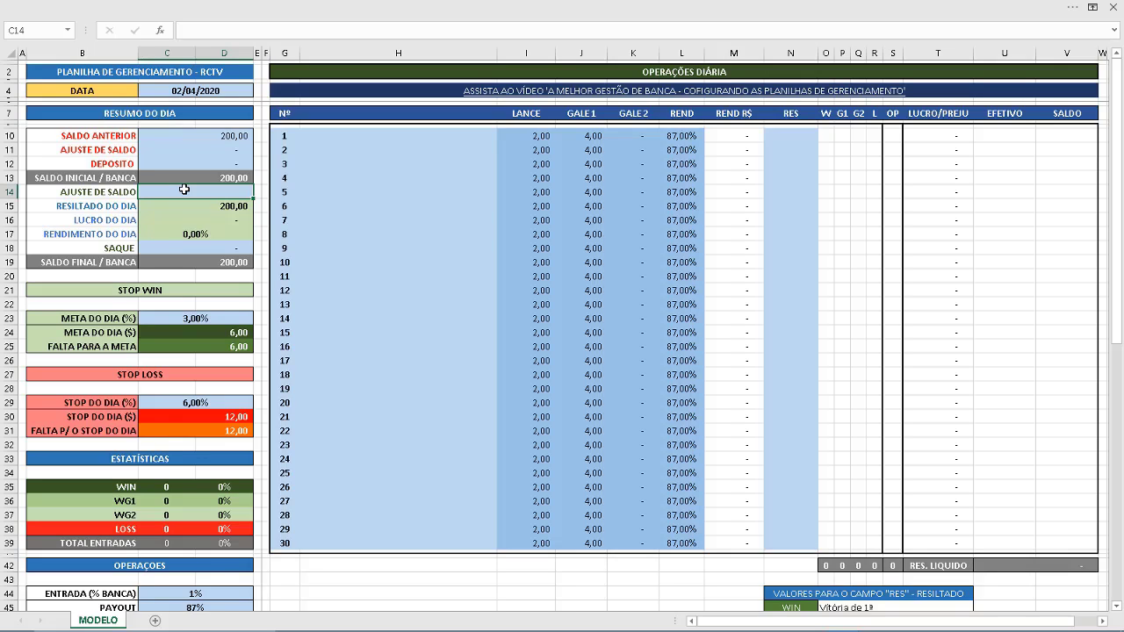
{"action": "type", "text": "2"}
{"action": "key", "text": "Return"}
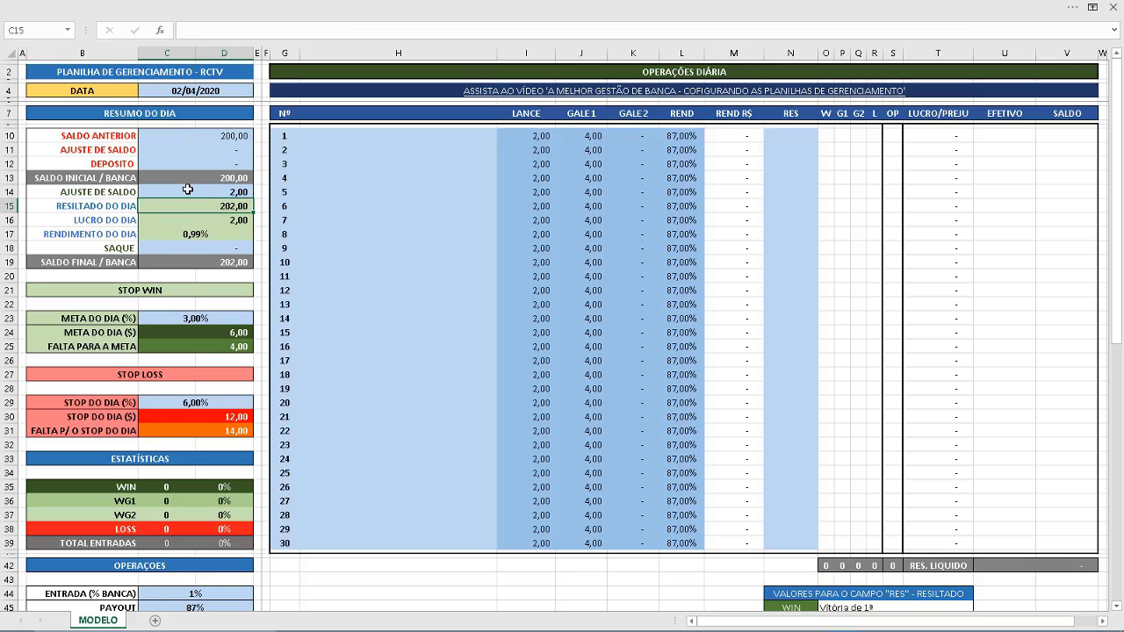
{"action": "left_click", "coordinate": [188, 190]}
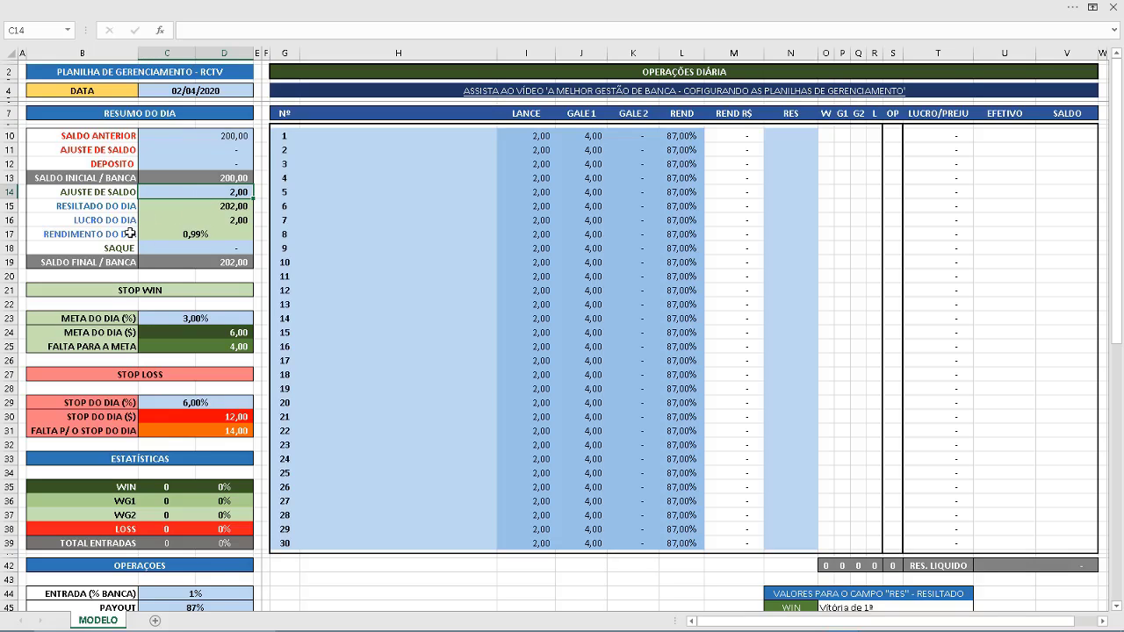
{"action": "left_click", "coordinate": [214, 235]}
{"action": "left_click", "coordinate": [226, 225]}
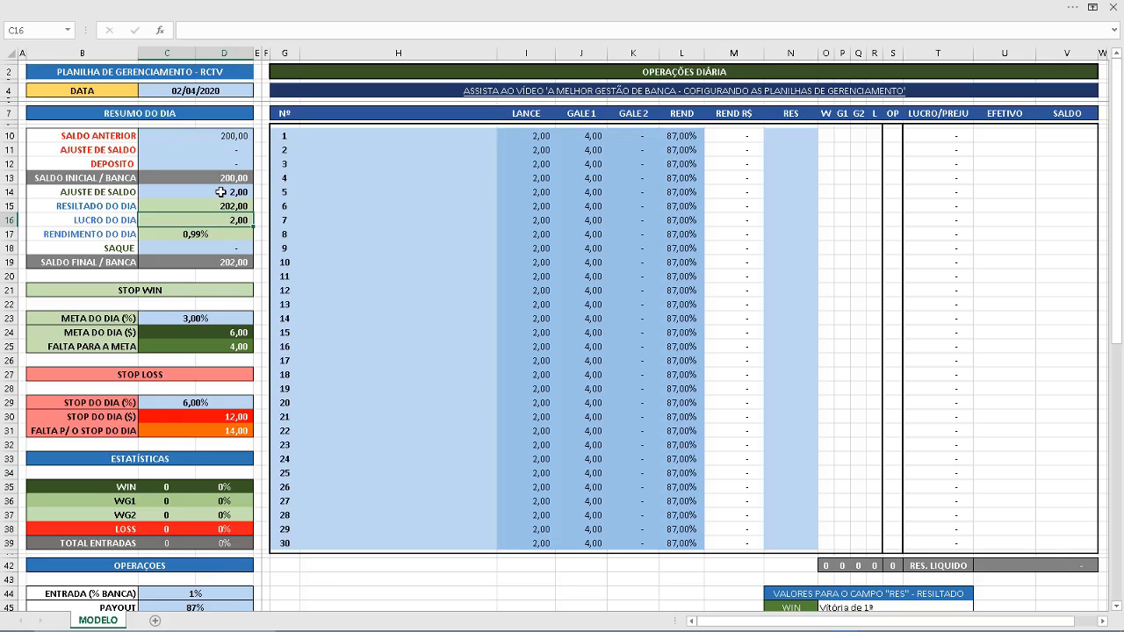
Change the AJUSTE DE SALDO below SALDO INICIAL / BANCA to -2.
{"action": "left_click", "coordinate": [221, 192]}
{"action": "type", "text": "- "}
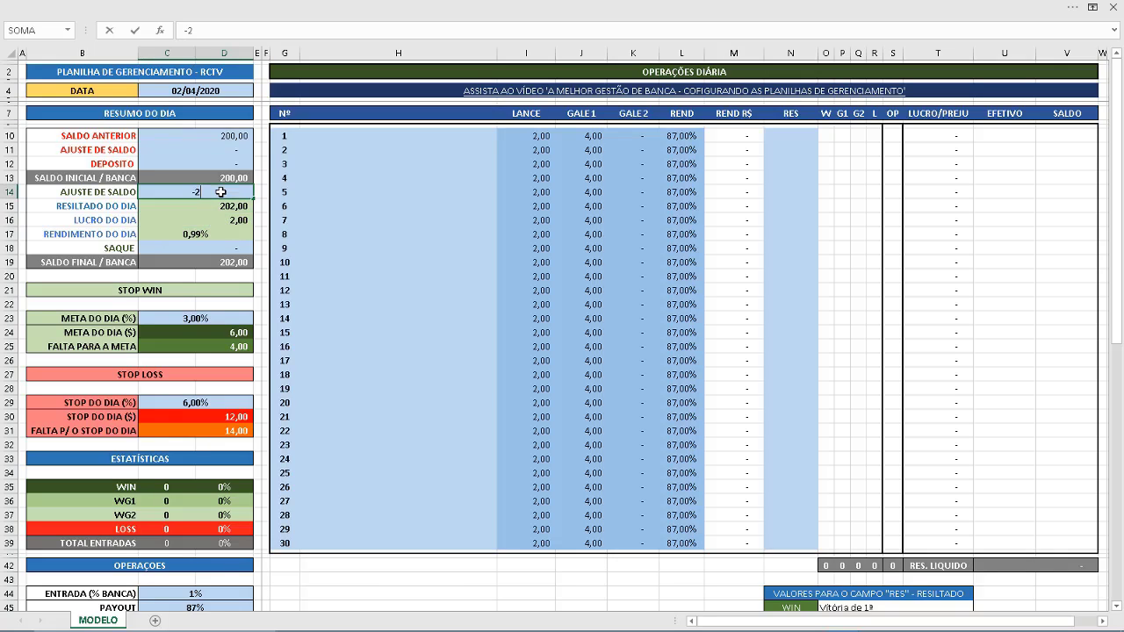
{"action": "type", "text": "2"}
{"action": "key", "text": "Return"}
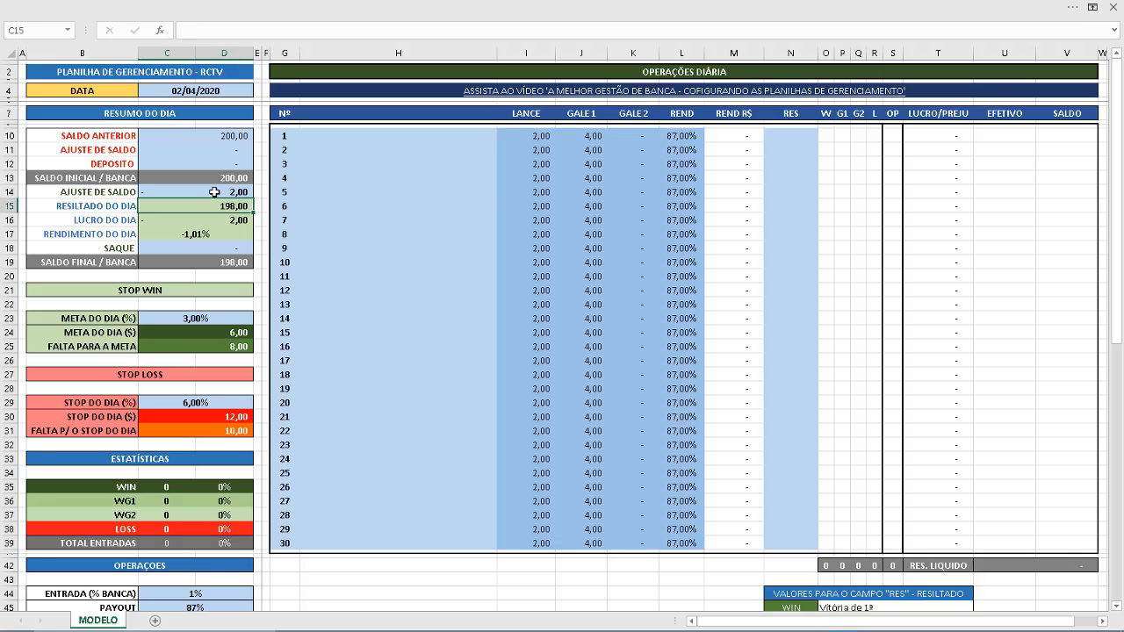
Reset the AJUSTE DE SALDO below SALDO INICIAL / BANCA to 0.
{"action": "left_click", "coordinate": [209, 192]}
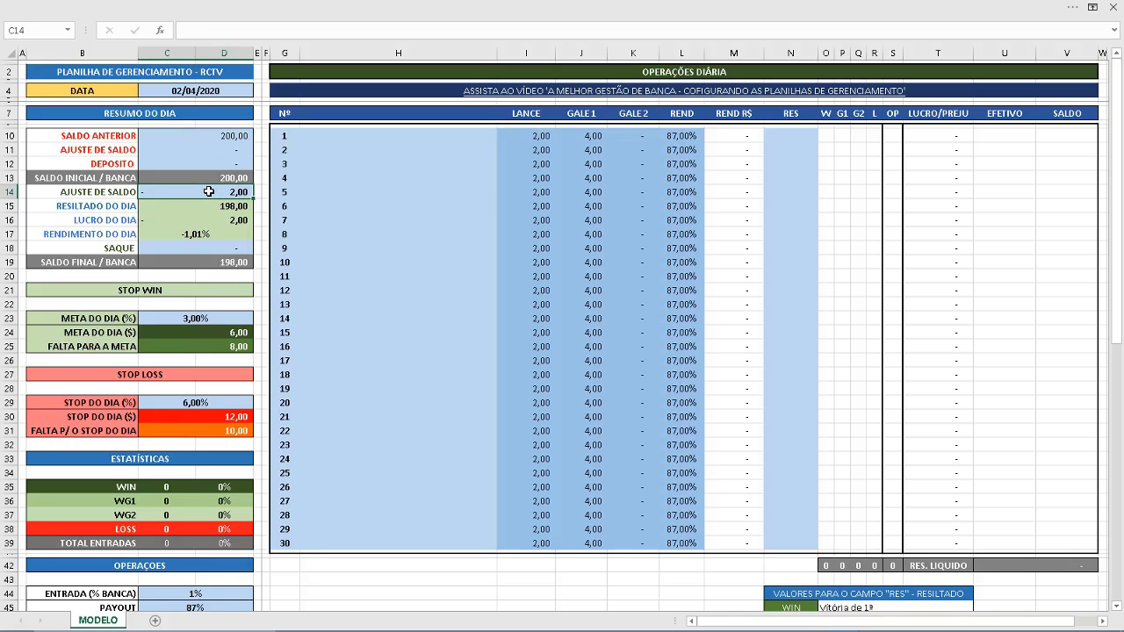
{"action": "type", "text": "0"}
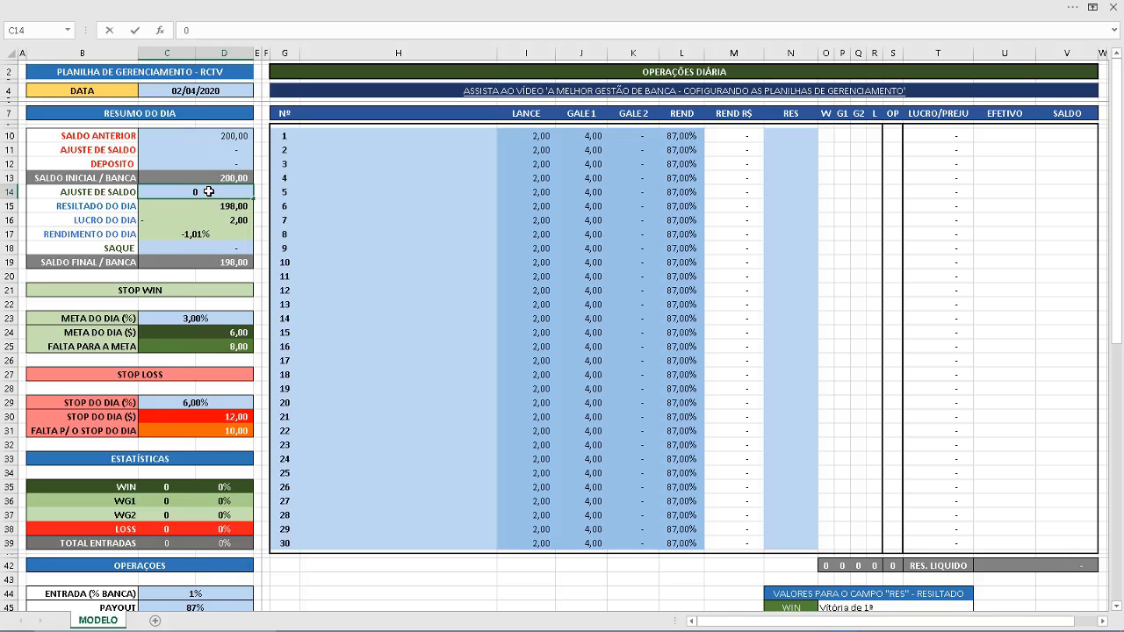
{"action": "key", "text": "Return"}
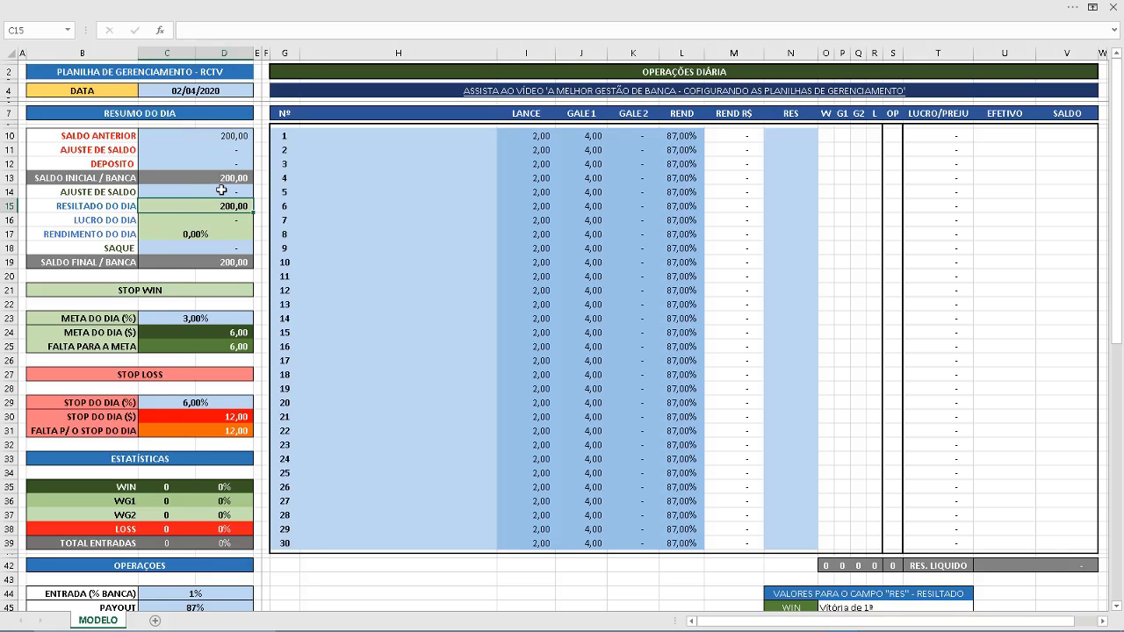
Examine both AJUSTE DE SALDO cells, RESILTADO DO DIA, the SALDO INICIAL / BANCA row and the RES. LIQUIDO total.
{"action": "left_click", "coordinate": [222, 193]}
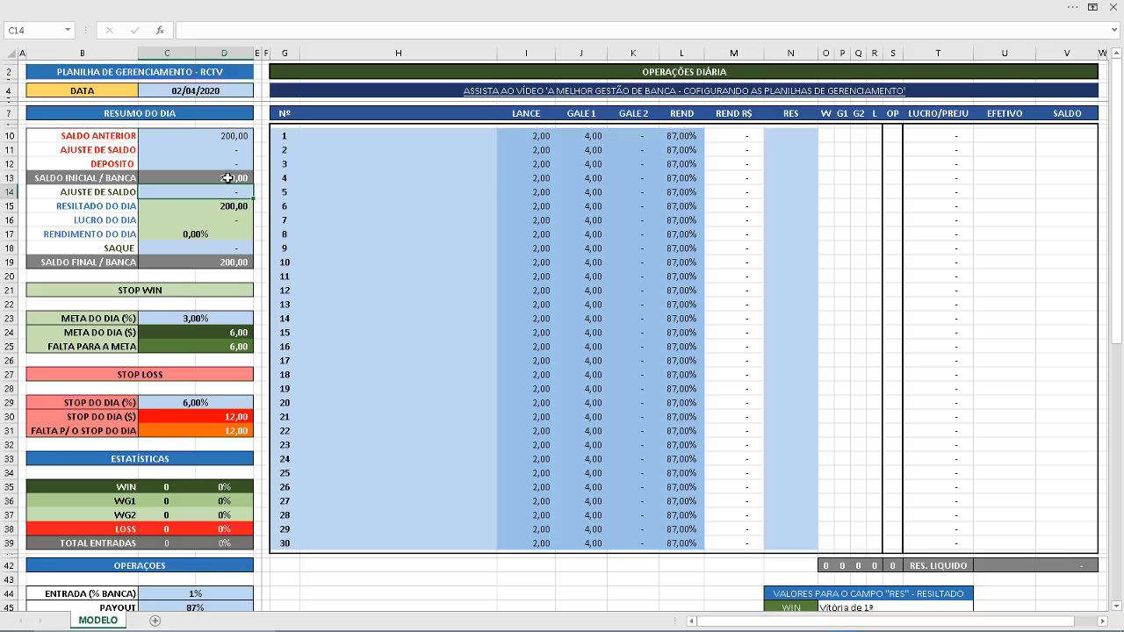
{"action": "left_click", "coordinate": [207, 153]}
{"action": "left_click", "coordinate": [206, 188]}
{"action": "left_click", "coordinate": [171, 207]}
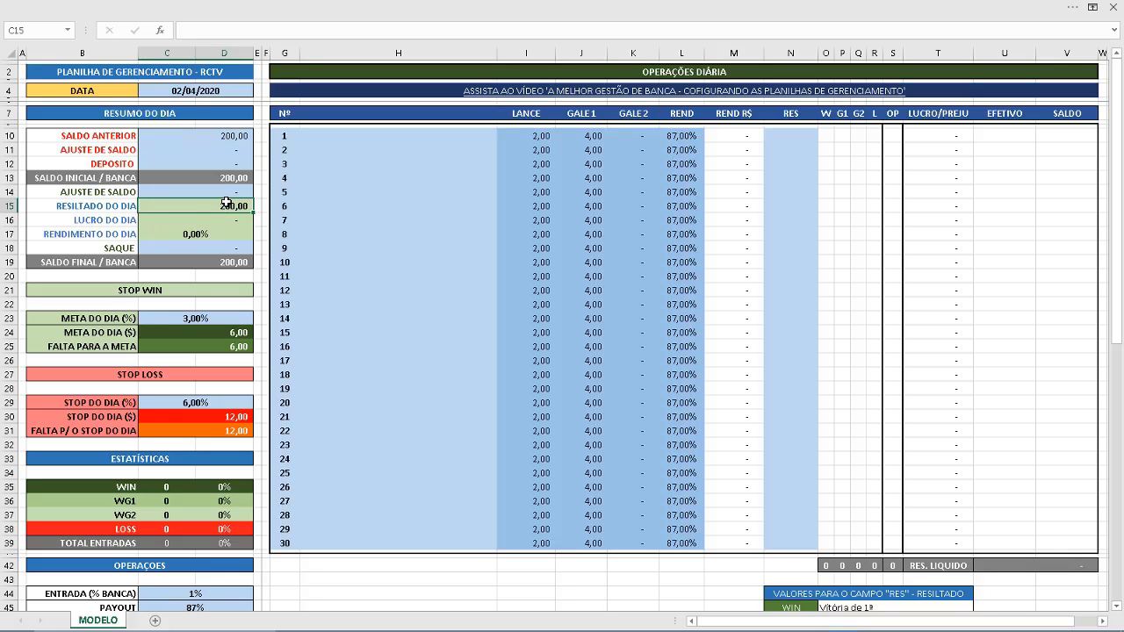
{"action": "left_click", "coordinate": [186, 176]}
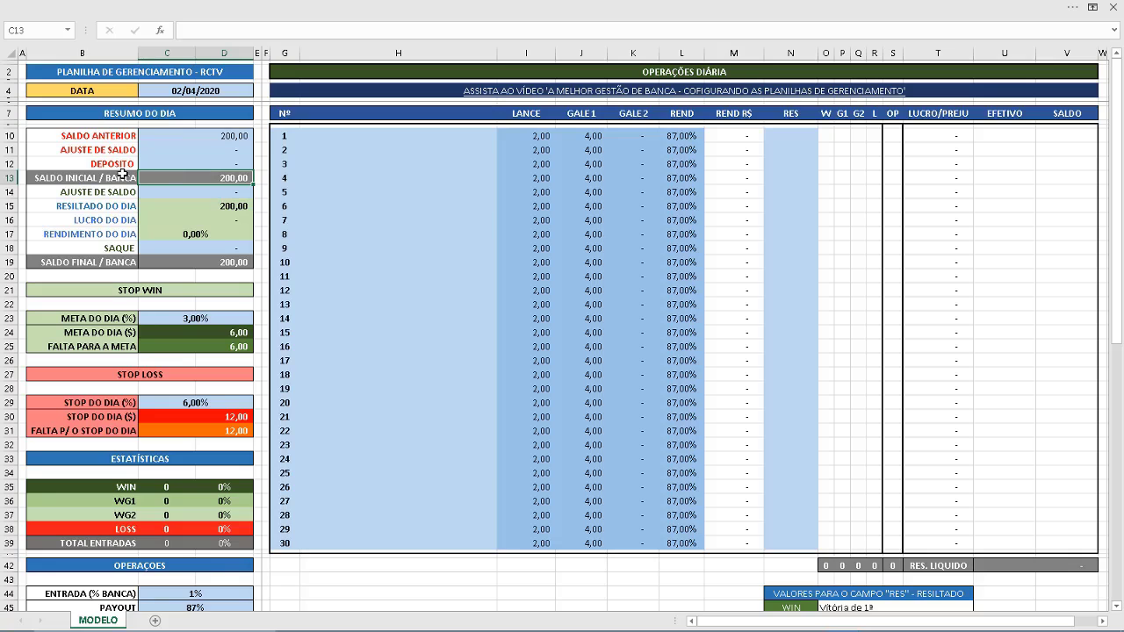
{"action": "left_click_drag", "start_coordinate": [93, 175], "coordinate": [182, 175]}
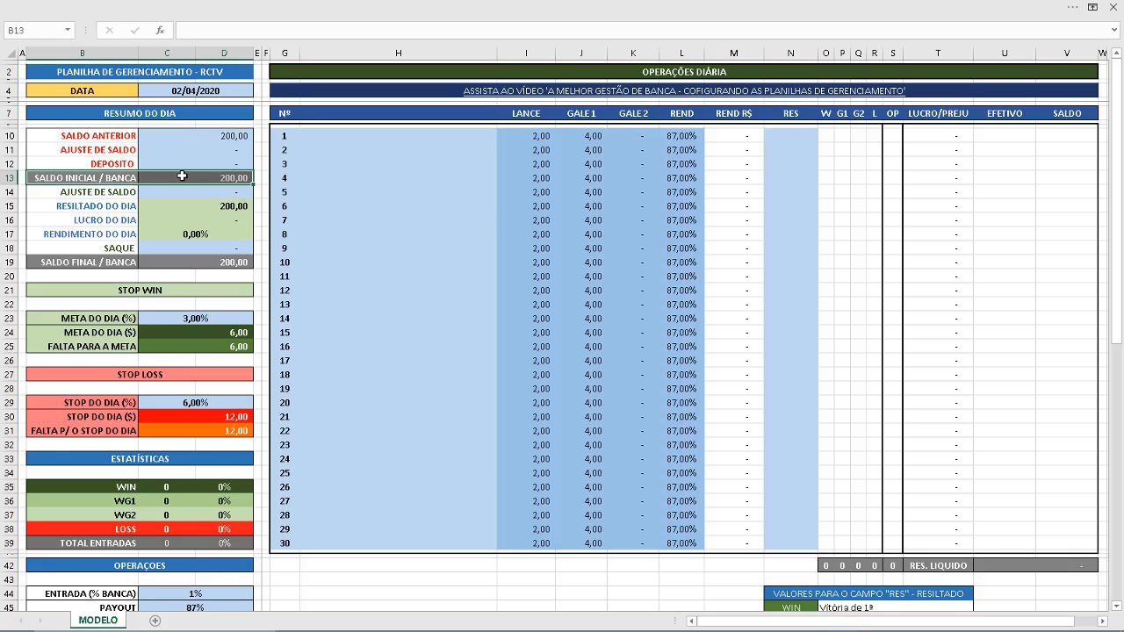
{"action": "left_click", "coordinate": [188, 192]}
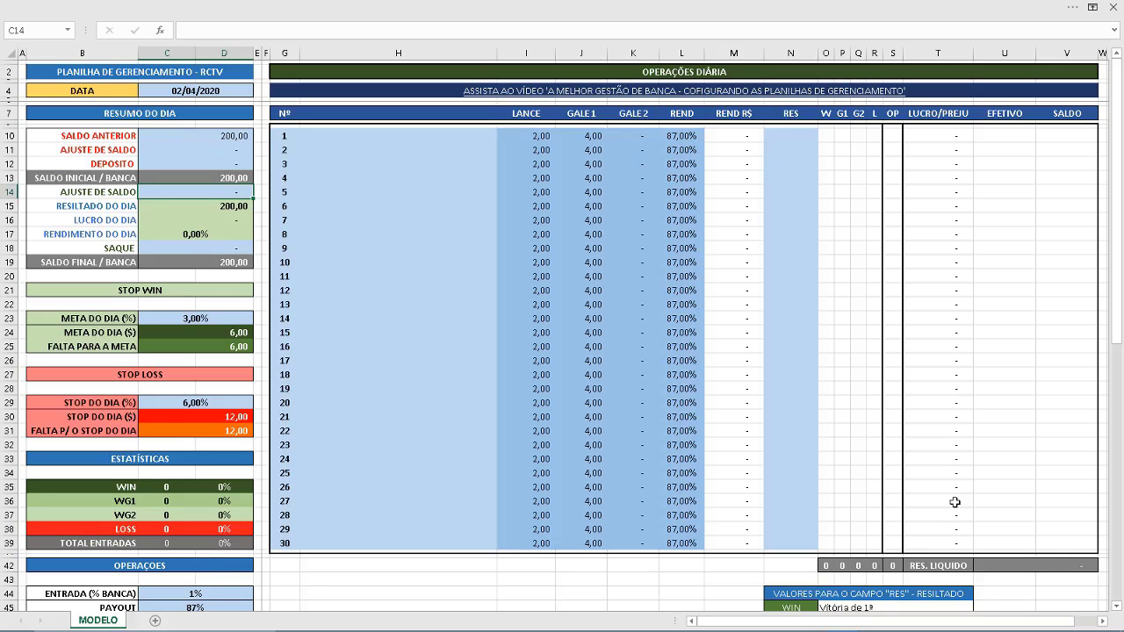
{"action": "left_click", "coordinate": [1014, 566]}
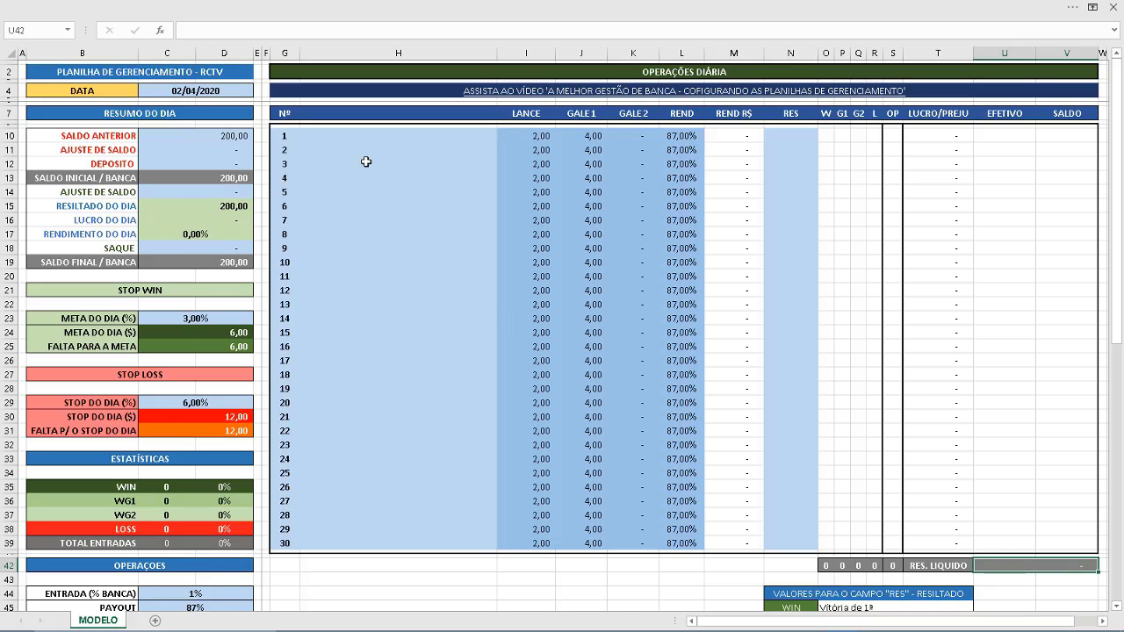
Record WIN, WG1 and WIN as the RES of operations 1 to 3 and check LUCRO DO DIA.
{"action": "left_click", "coordinate": [780, 137]}
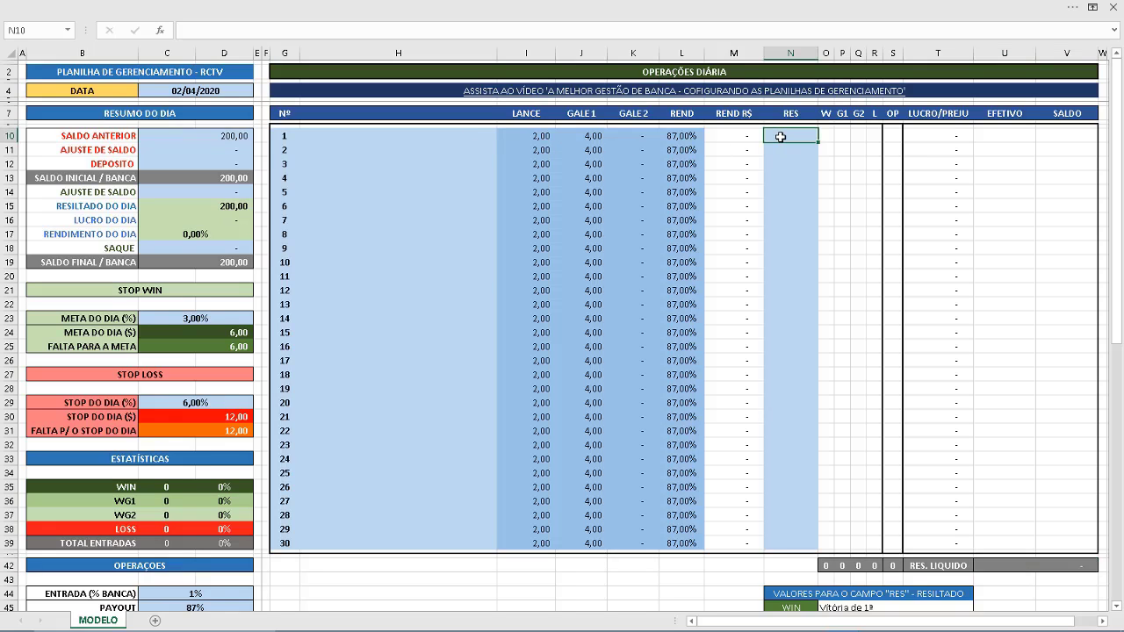
{"action": "type", "text": "WIN"}
{"action": "key", "text": "Return"}
{"action": "type", "text": "W"}
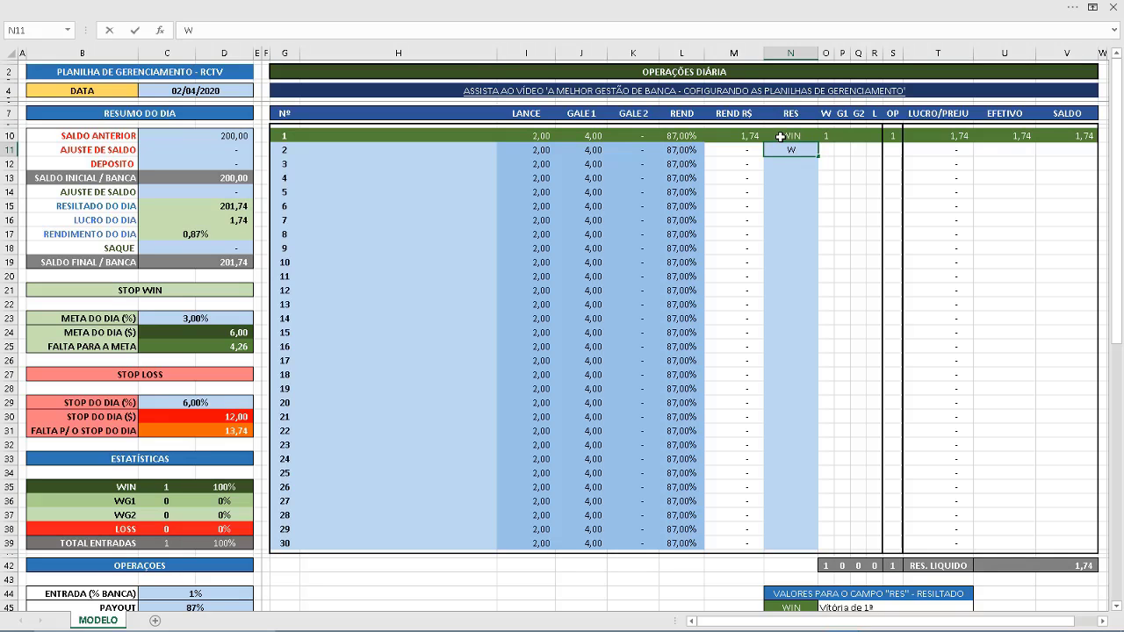
{"action": "type", "text": "G1"}
{"action": "key", "text": "Return"}
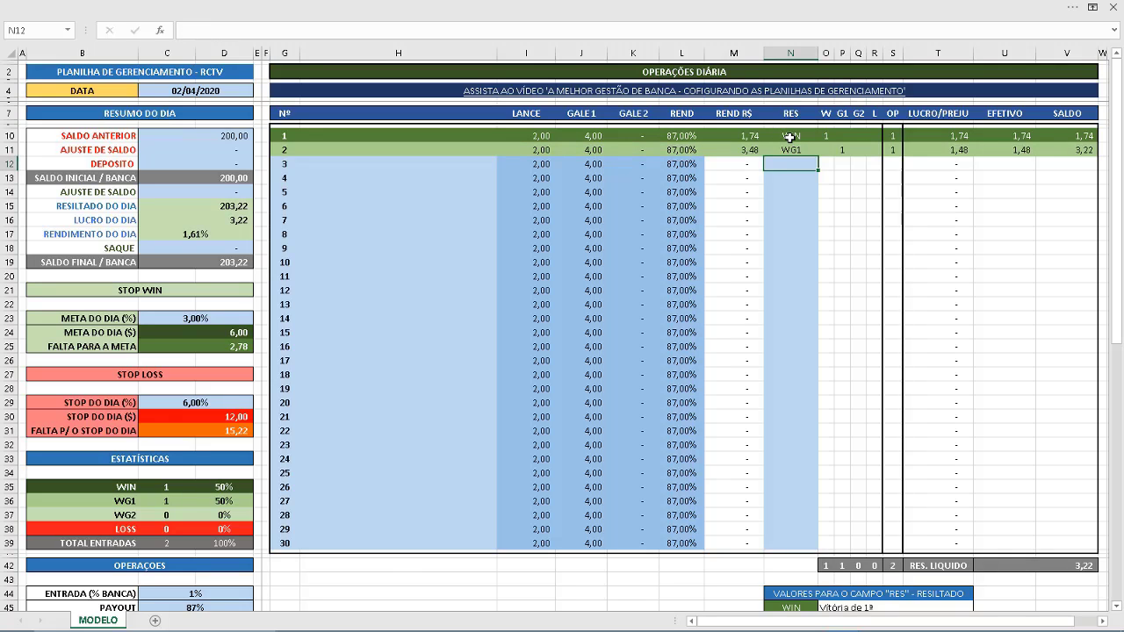
{"action": "type", "text": "WIN"}
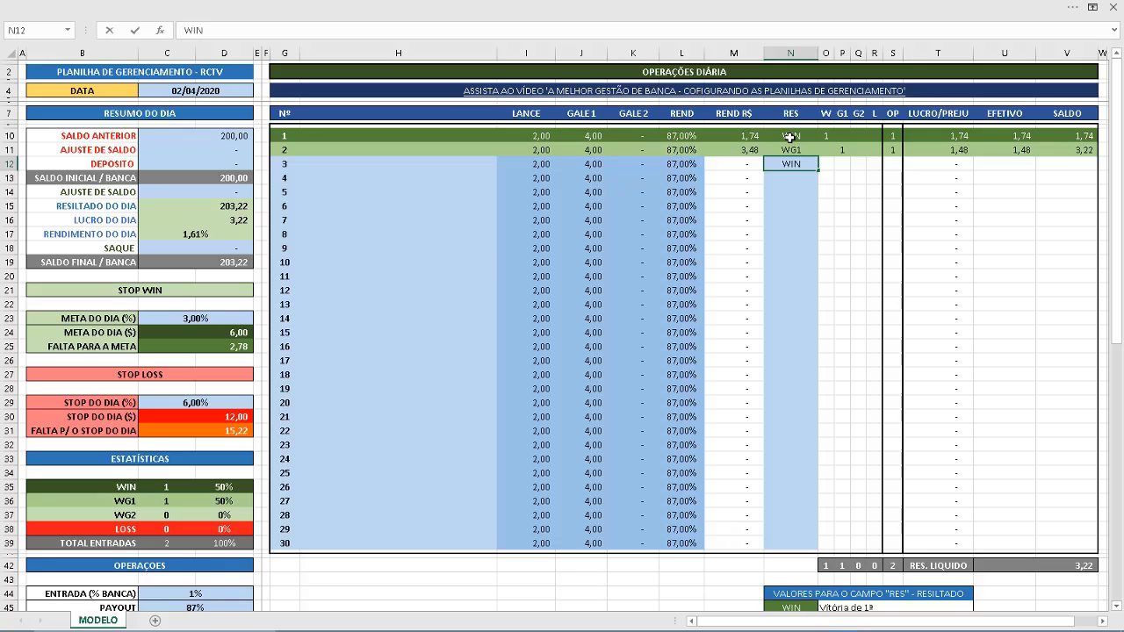
{"action": "key", "text": "Return"}
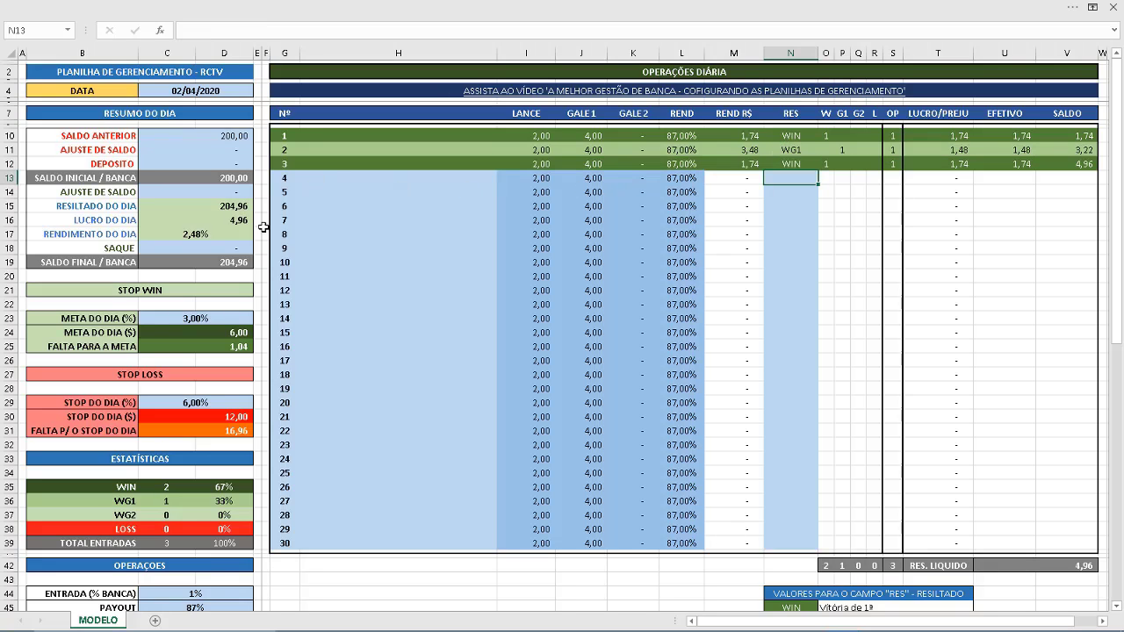
{"action": "left_click", "coordinate": [209, 223]}
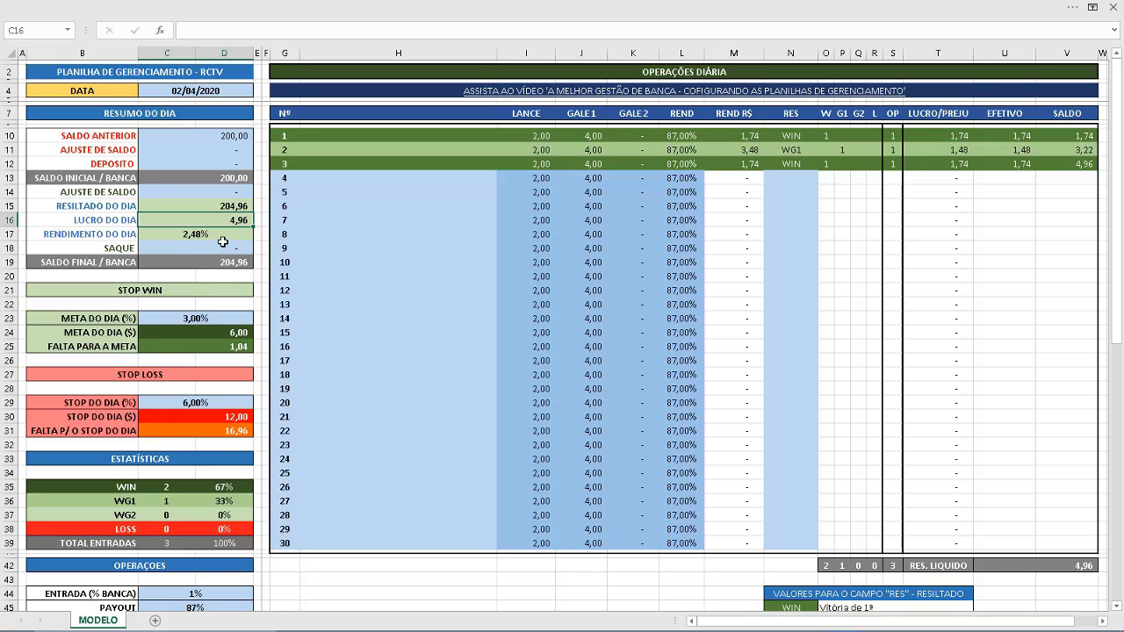
Try an AJUSTE DE SALDO of 10 below SALDO INICIAL / BANCA, check RENDIMENTO DO DIA, and return the adjustment to 0.
{"action": "left_click", "coordinate": [206, 192]}
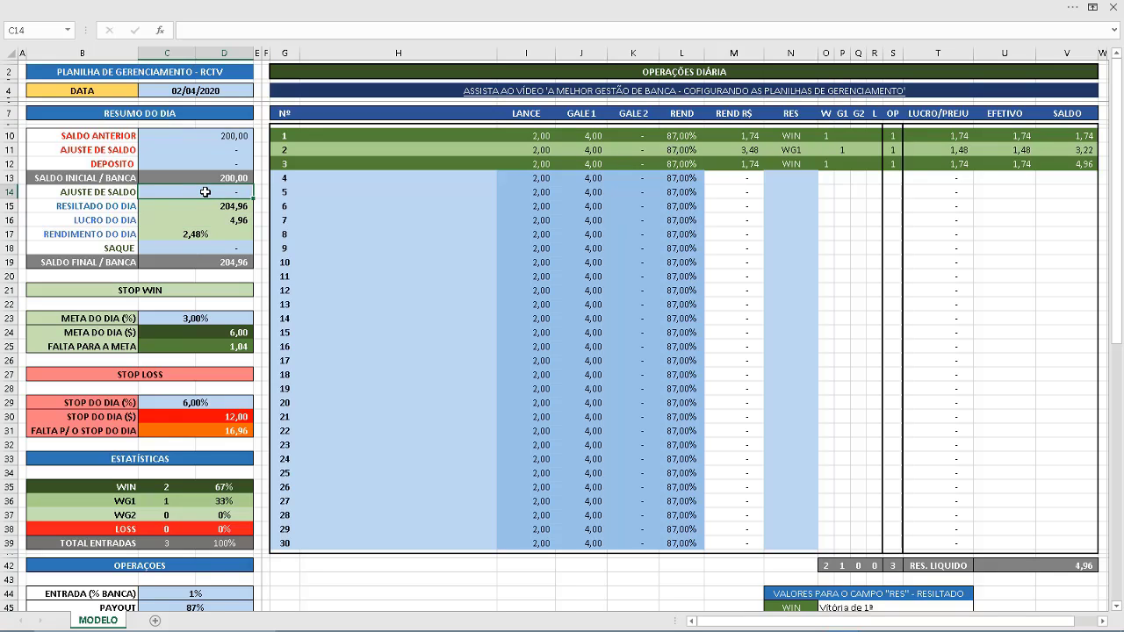
{"action": "type", "text": "10"}
{"action": "key", "text": "Return"}
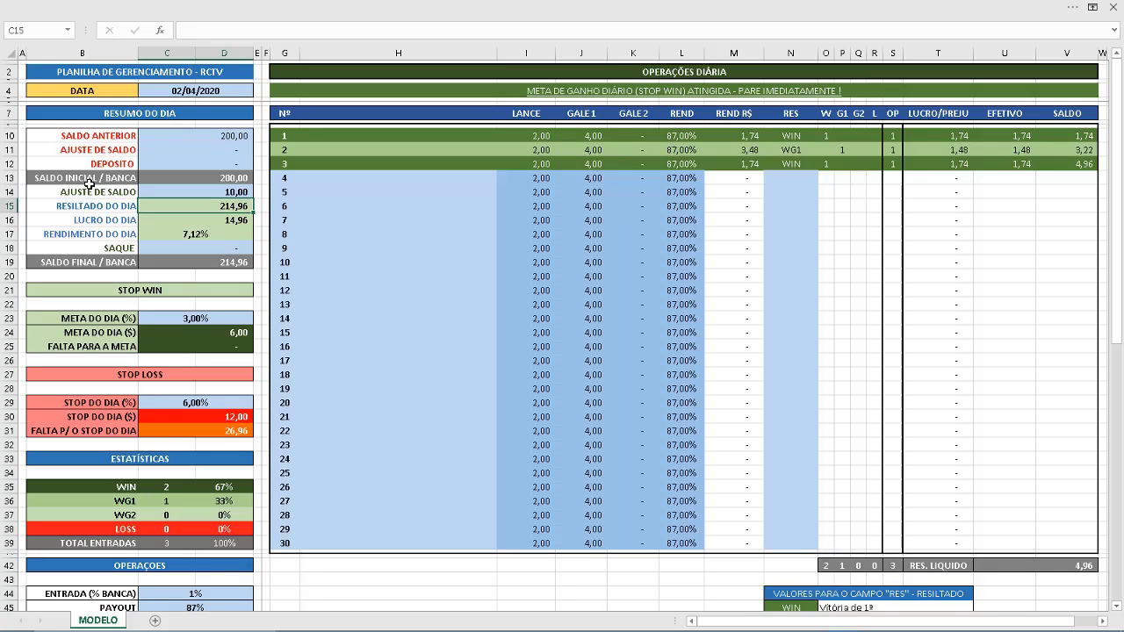
{"action": "left_click", "coordinate": [215, 234]}
{"action": "left_click", "coordinate": [215, 194]}
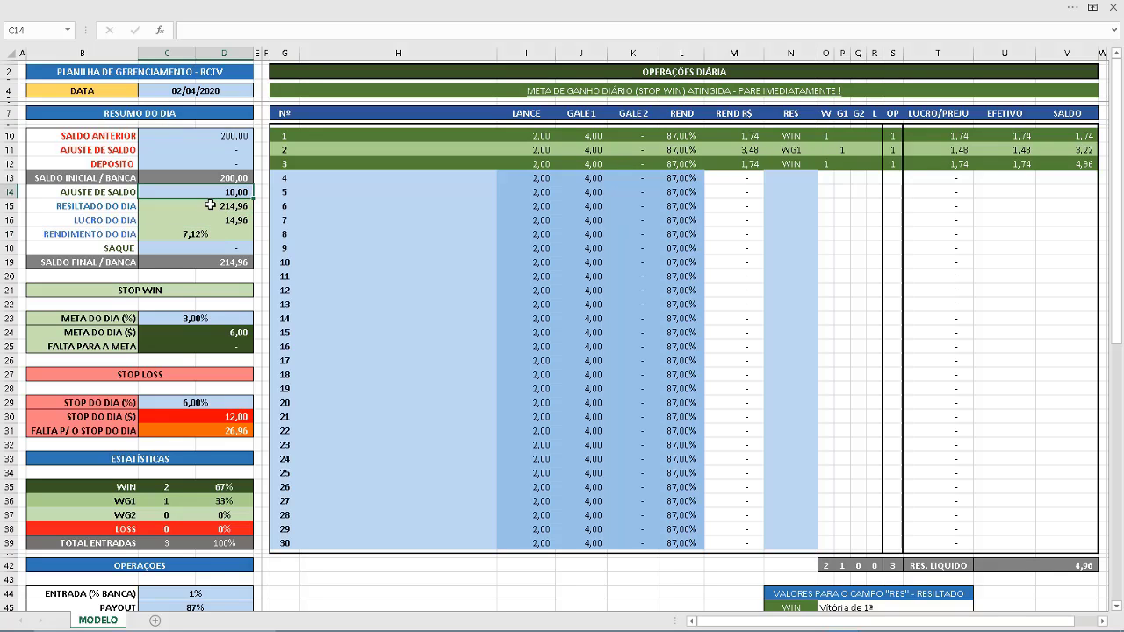
{"action": "type", "text": "0"}
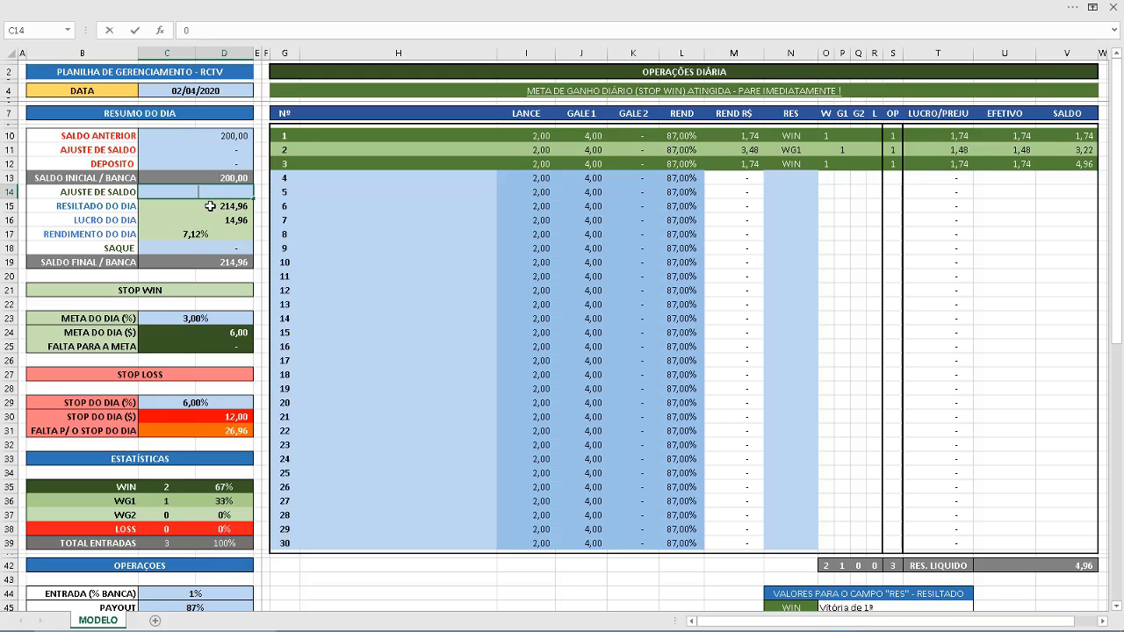
Try an AJUSTE DE SALDO of 10 above DEPOSITO, check RENDIMENTO DO DIA, and return the adjustment to 0.
{"action": "left_click", "coordinate": [183, 154]}
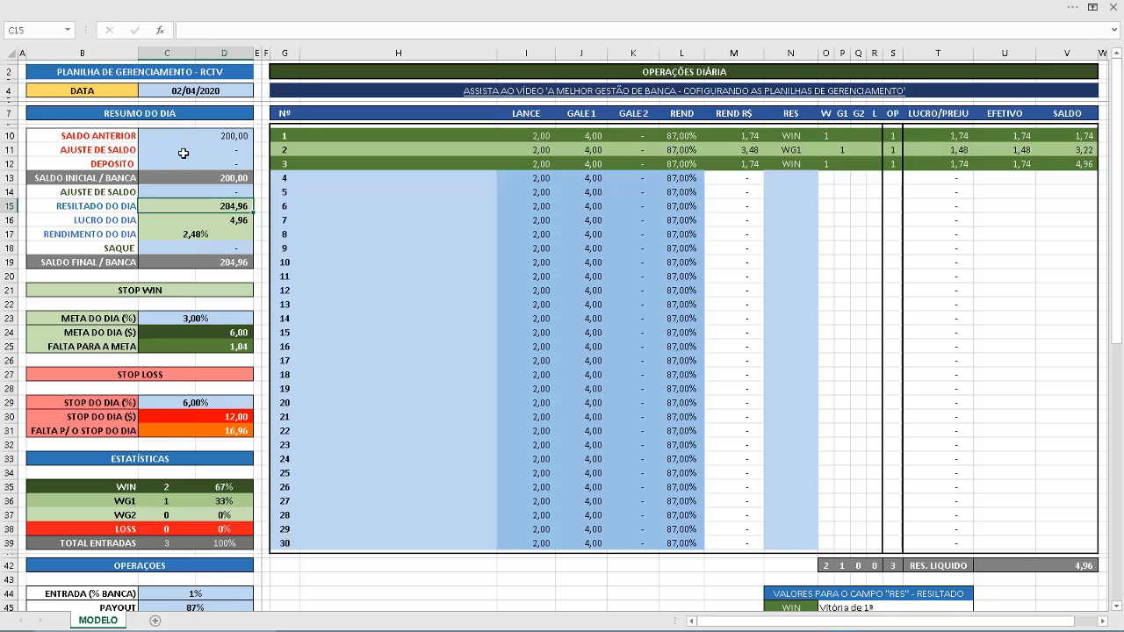
{"action": "type", "text": "10"}
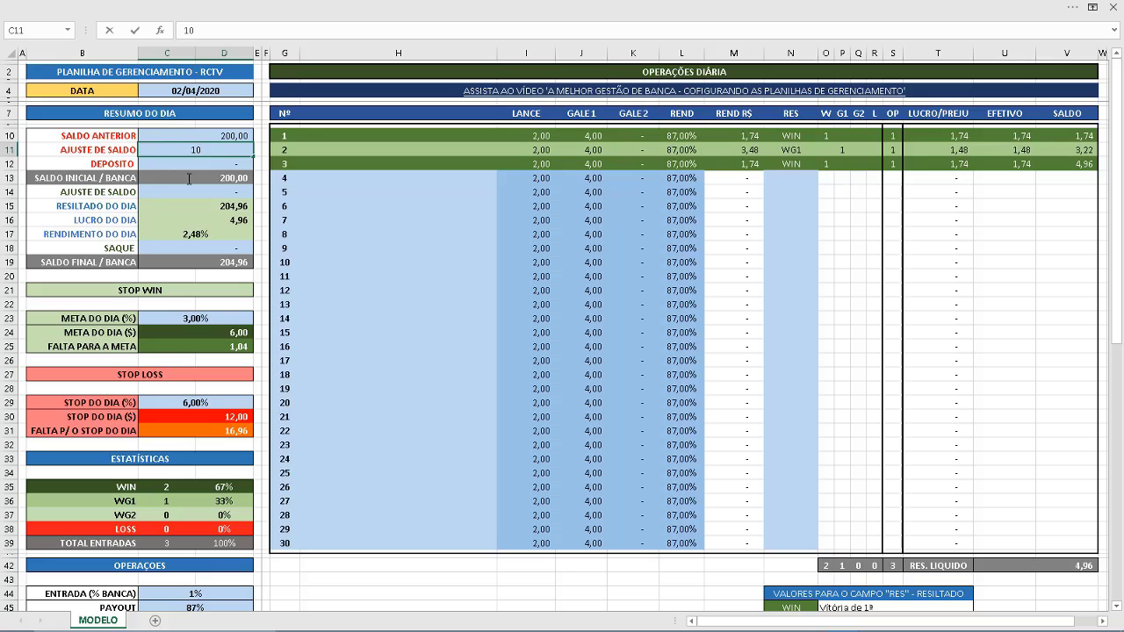
{"action": "key", "text": "Return"}
{"action": "left_click", "coordinate": [215, 233]}
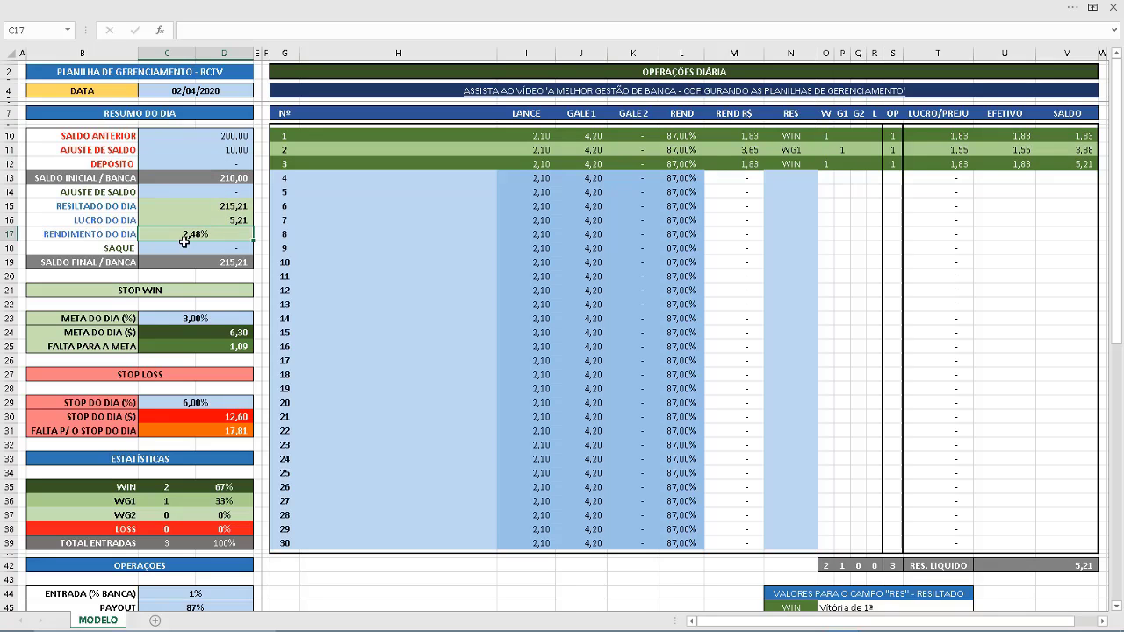
{"action": "left_click", "coordinate": [233, 150]}
{"action": "type", "text": "0"}
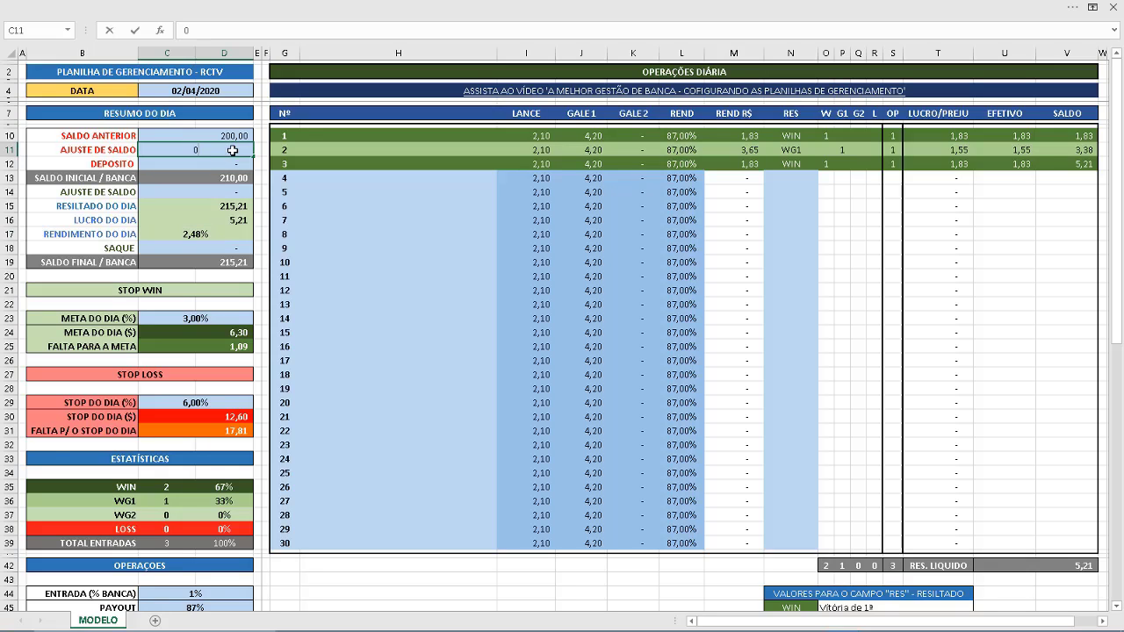
{"action": "key", "text": "Return"}
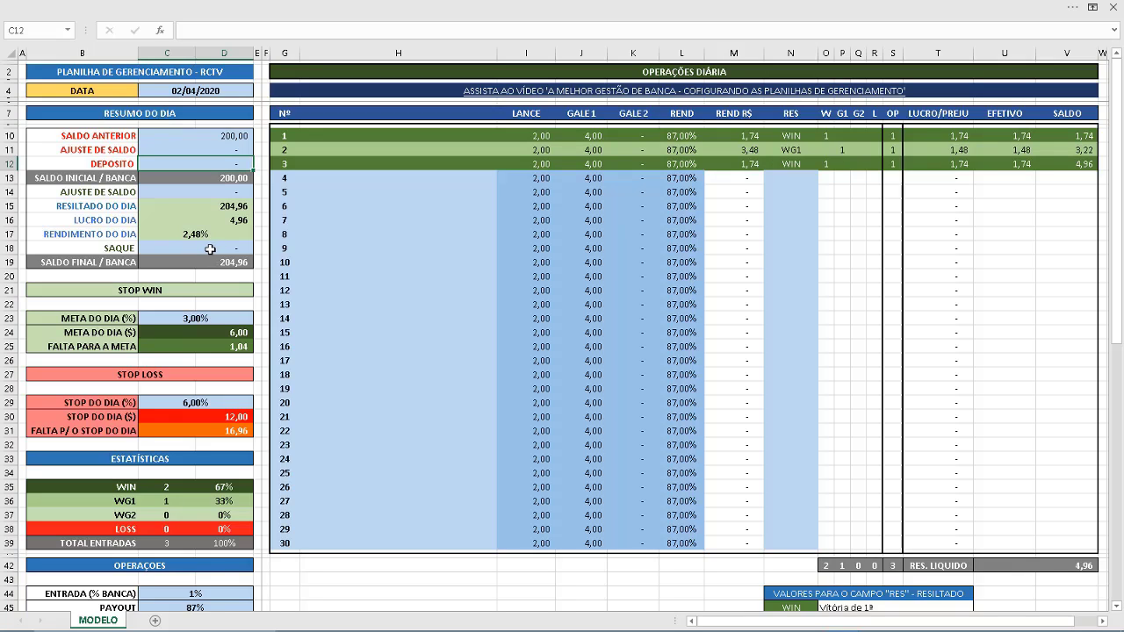
Enter a SAQUE of 100 in the daily summary.
{"action": "left_click", "coordinate": [212, 248]}
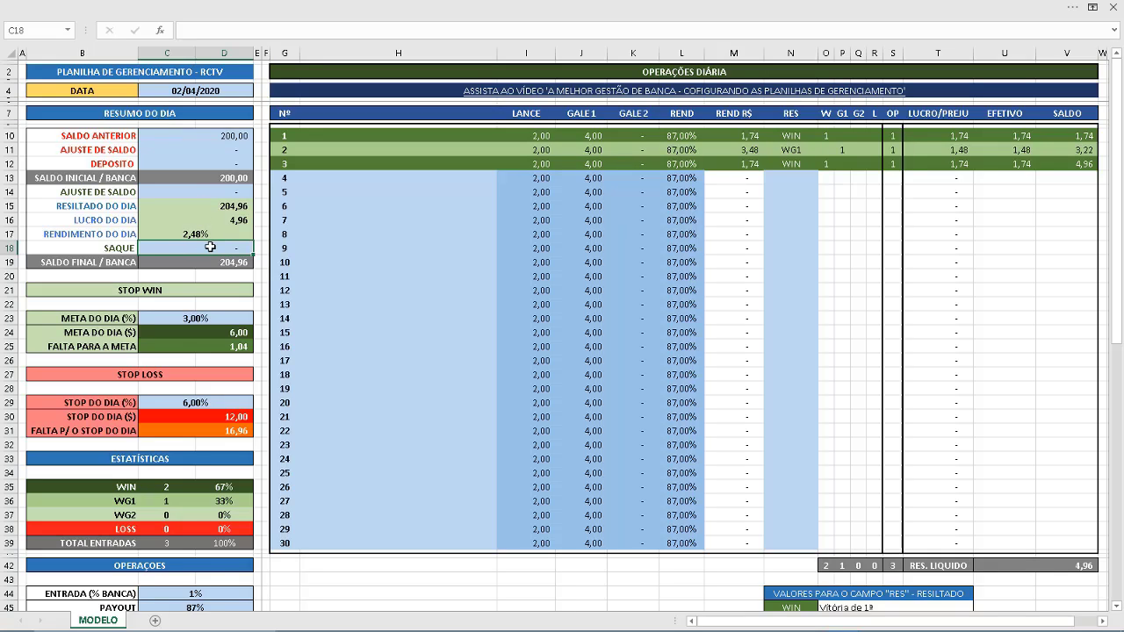
{"action": "type", "text": "100"}
{"action": "key", "text": "Return"}
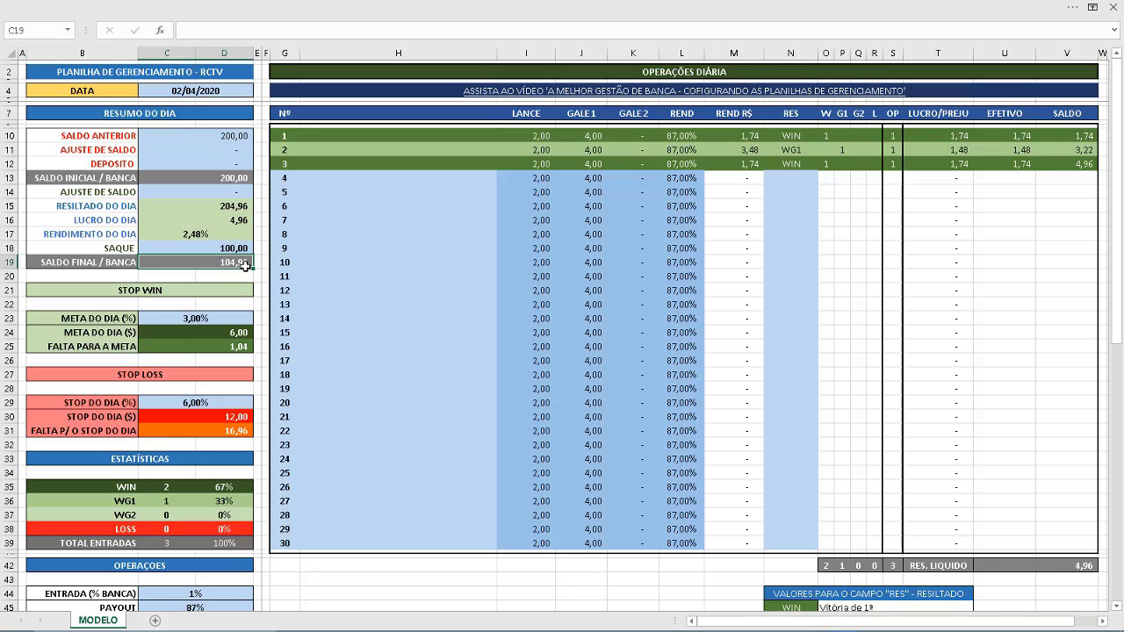
Set SAQUE back to 0 in the daily summary.
{"action": "left_click", "coordinate": [215, 246]}
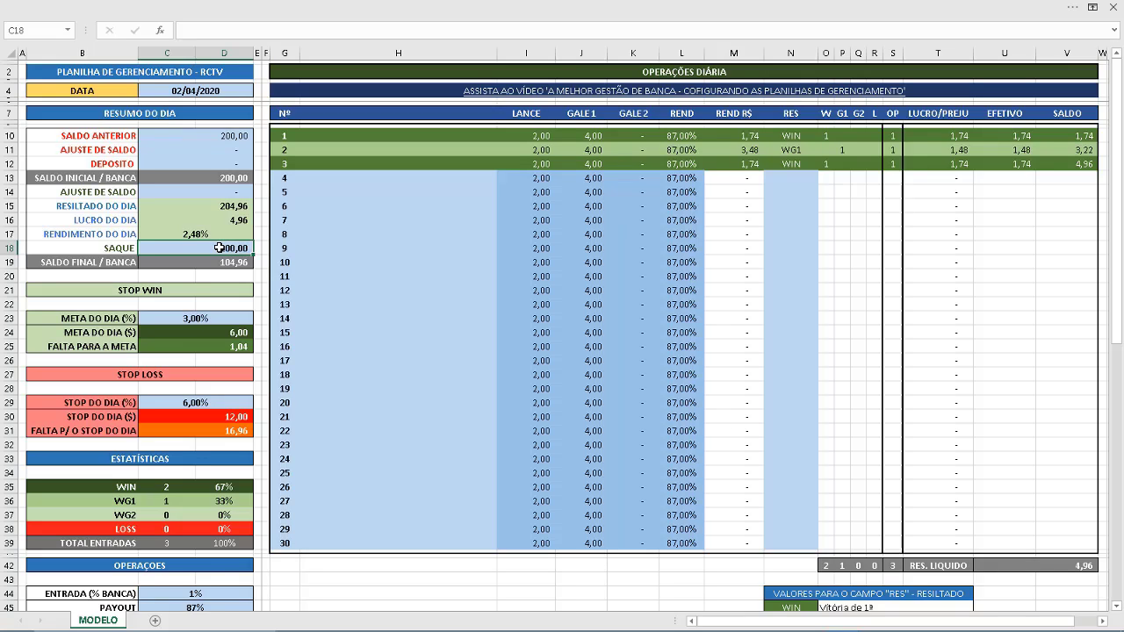
{"action": "type", "text": "0"}
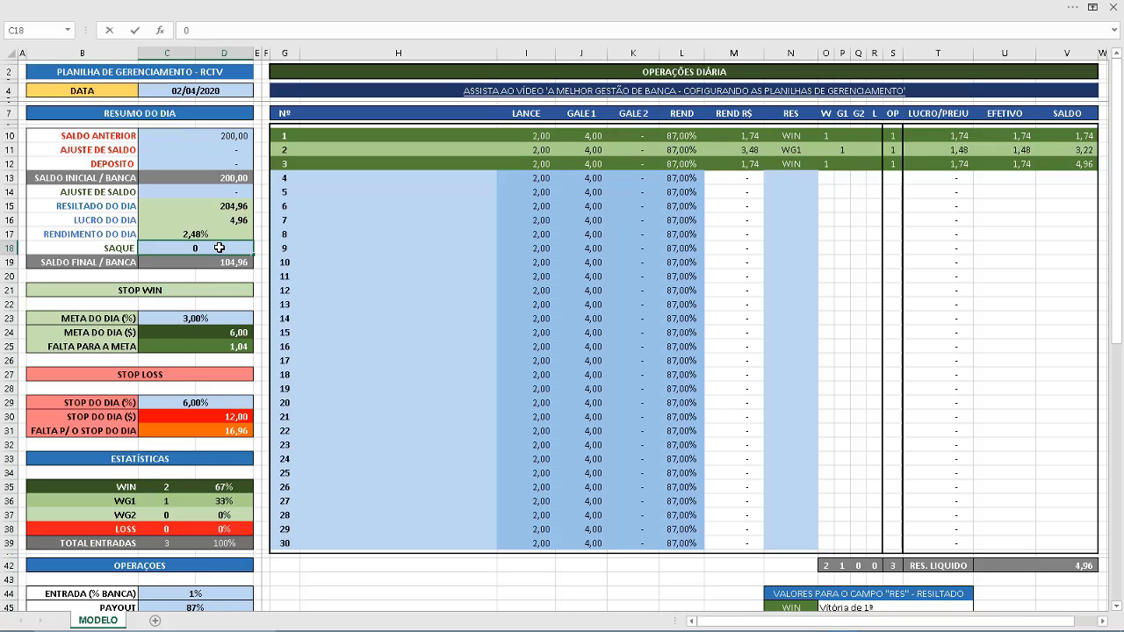
{"action": "key", "text": "Return"}
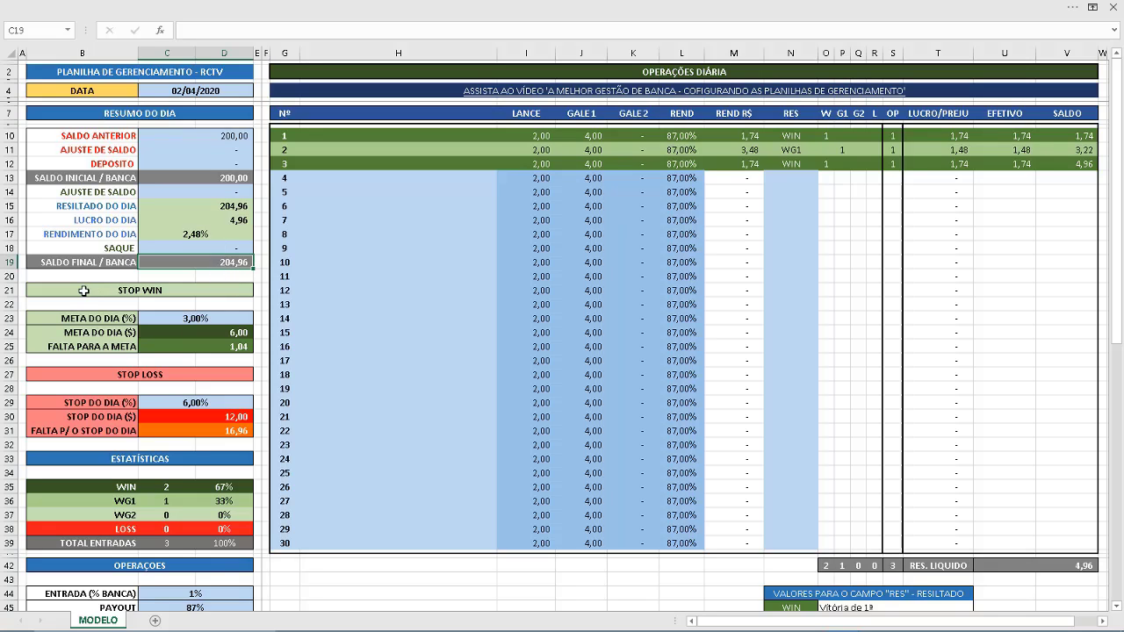
Review the STOP WIN and STOP LOSS blocks, including META DO DIA (%).
{"action": "left_click_drag", "start_coordinate": [83, 290], "coordinate": [127, 419]}
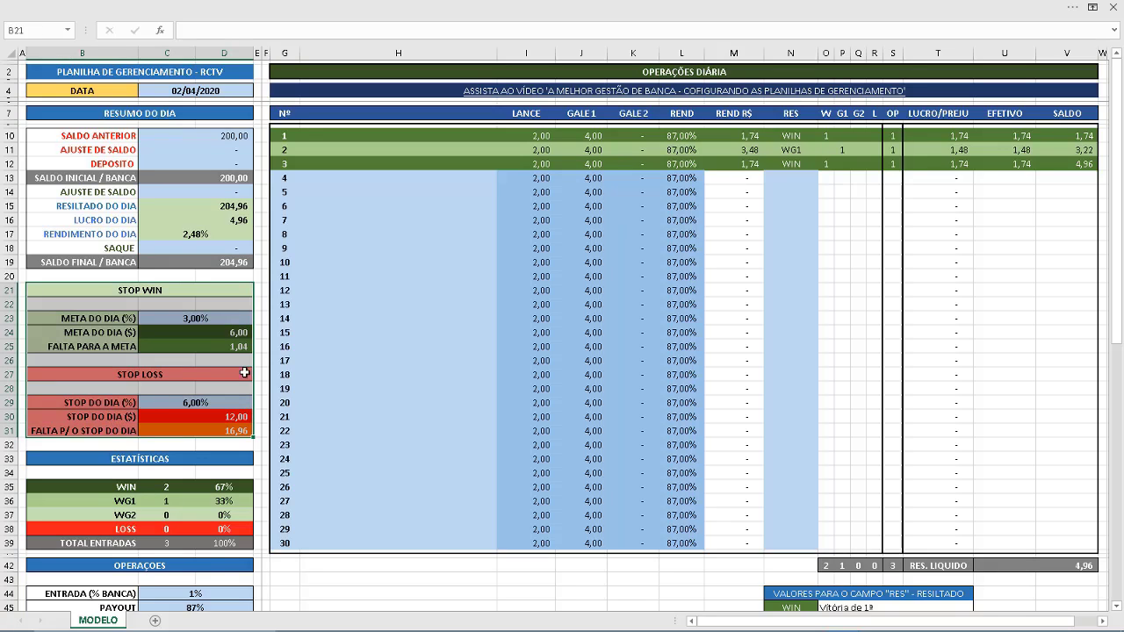
{"action": "left_click", "coordinate": [214, 320]}
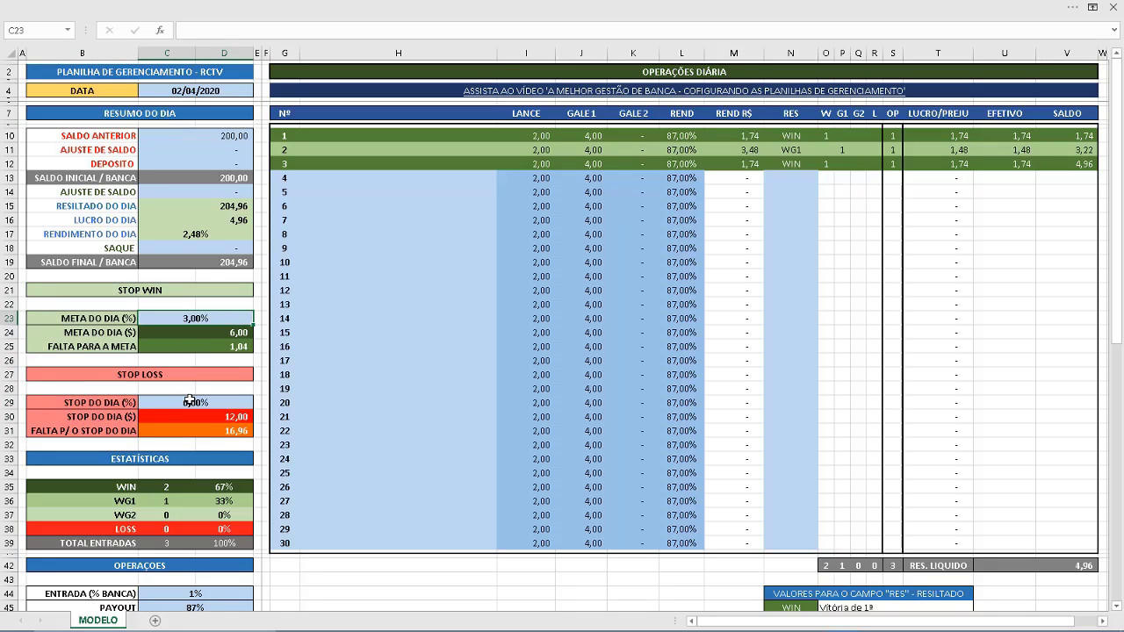
{"action": "left_click", "coordinate": [172, 290]}
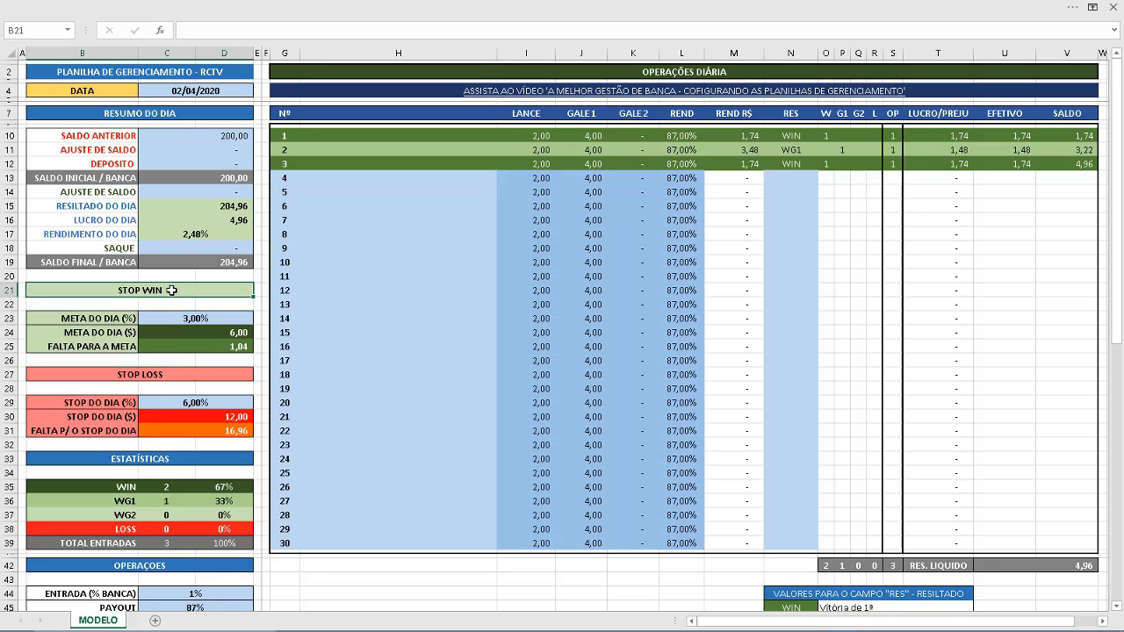
{"action": "left_click", "coordinate": [178, 380]}
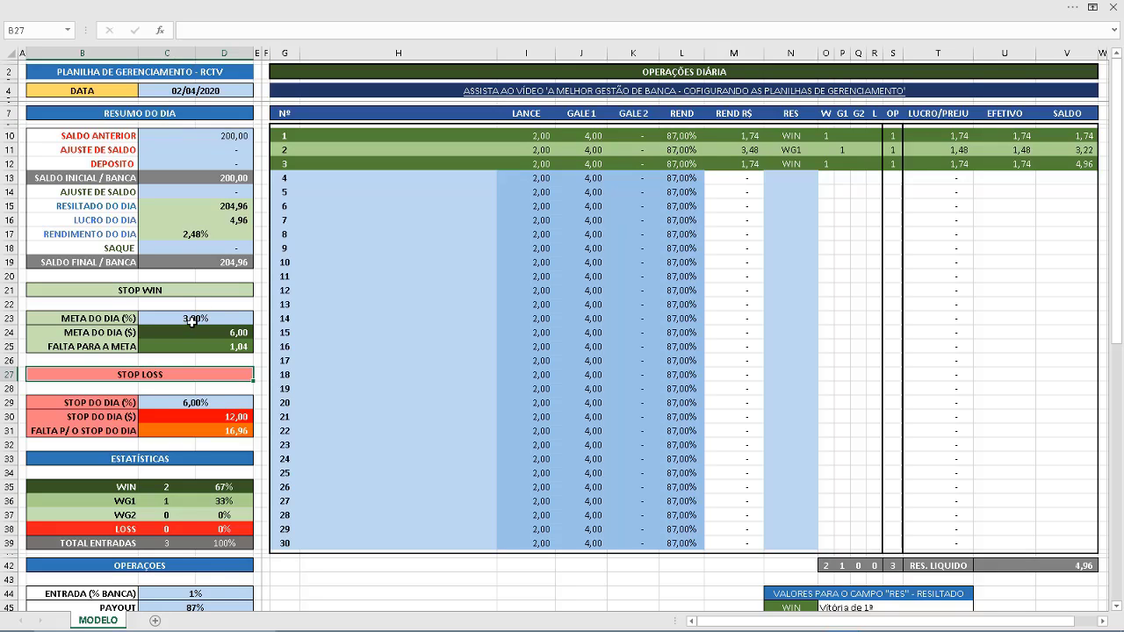
Record WG1 as the RES of operation 4 and check RENDIMENTO DO DIA against META DO DIA (%) and STOP DO DIA (%).
{"action": "left_click", "coordinate": [790, 177]}
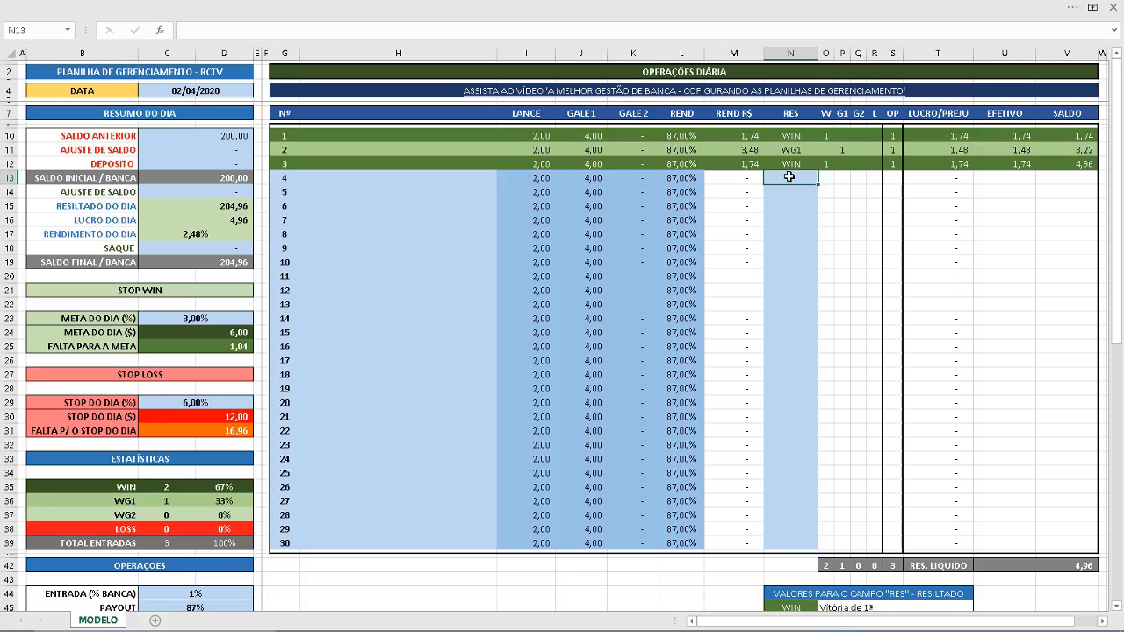
{"action": "type", "text": "WG1"}
{"action": "key", "text": "Return"}
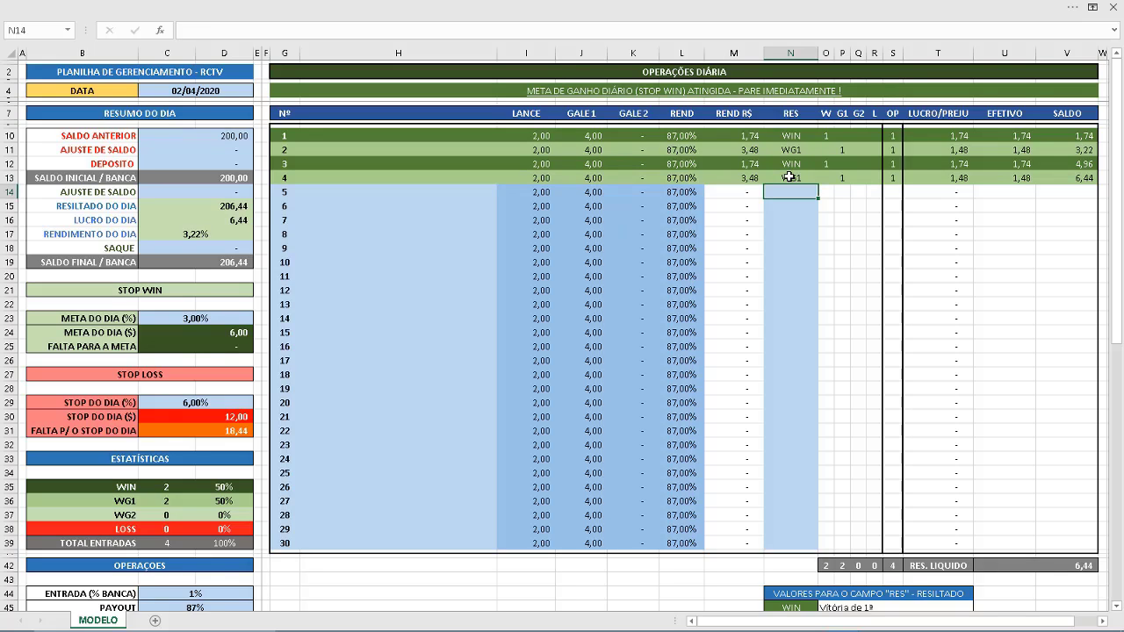
{"action": "left_click", "coordinate": [217, 233]}
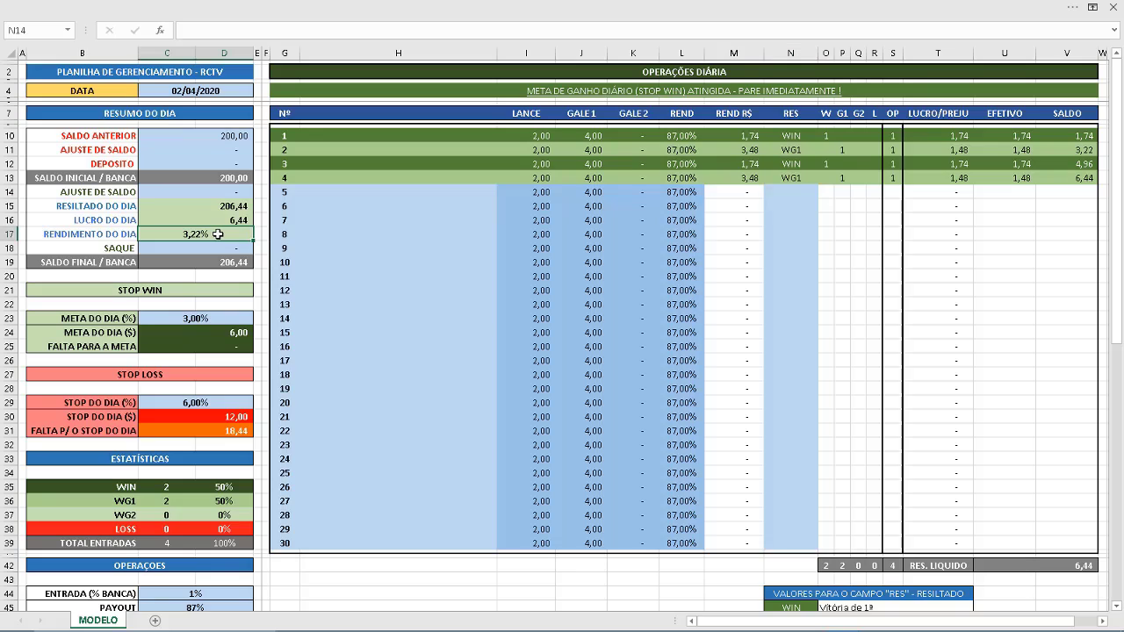
{"action": "left_click", "coordinate": [214, 315]}
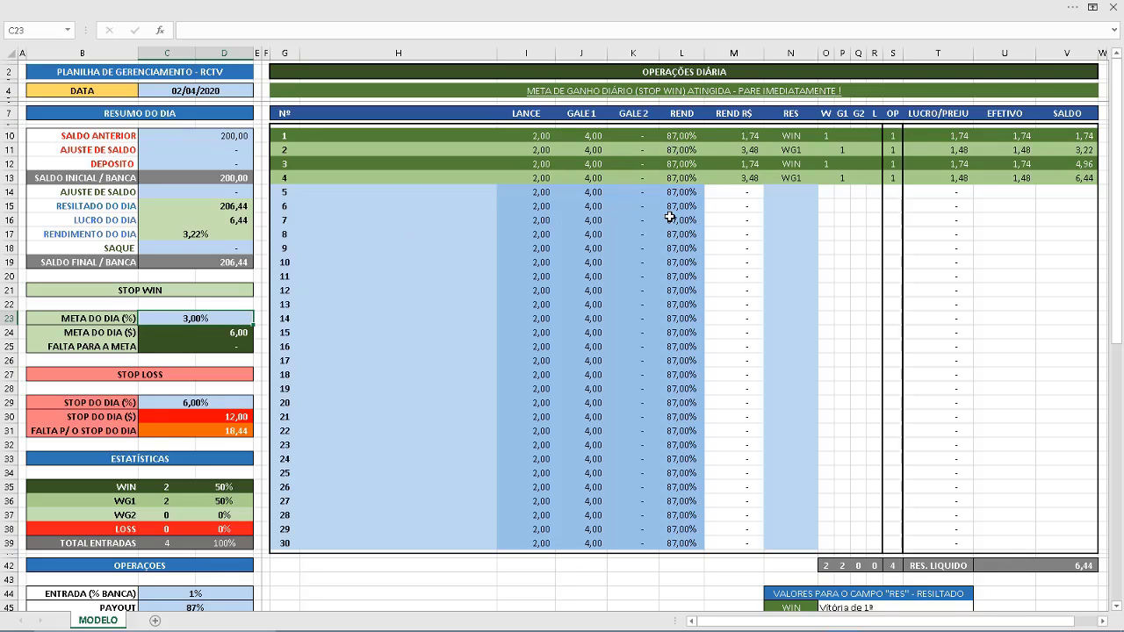
{"action": "left_click", "coordinate": [202, 404]}
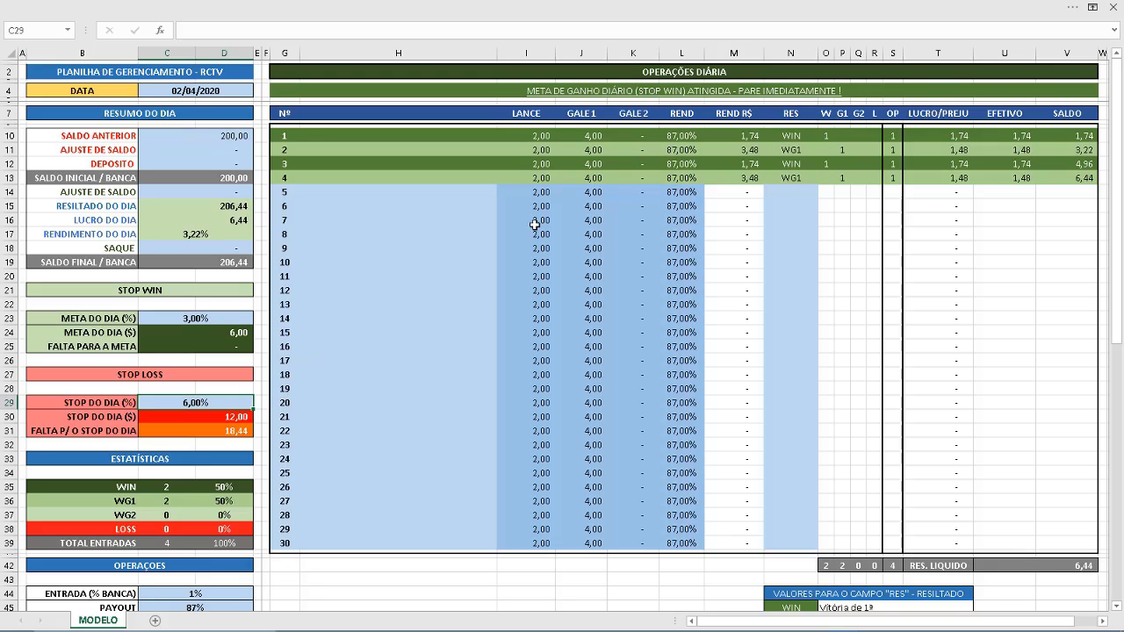
Clear the RES entries of operations 3 and 4.
{"action": "left_click", "coordinate": [795, 138]}
{"action": "key", "text": "Down"}
{"action": "key", "text": "Down"}
{"action": "key", "text": "shift+Down"}
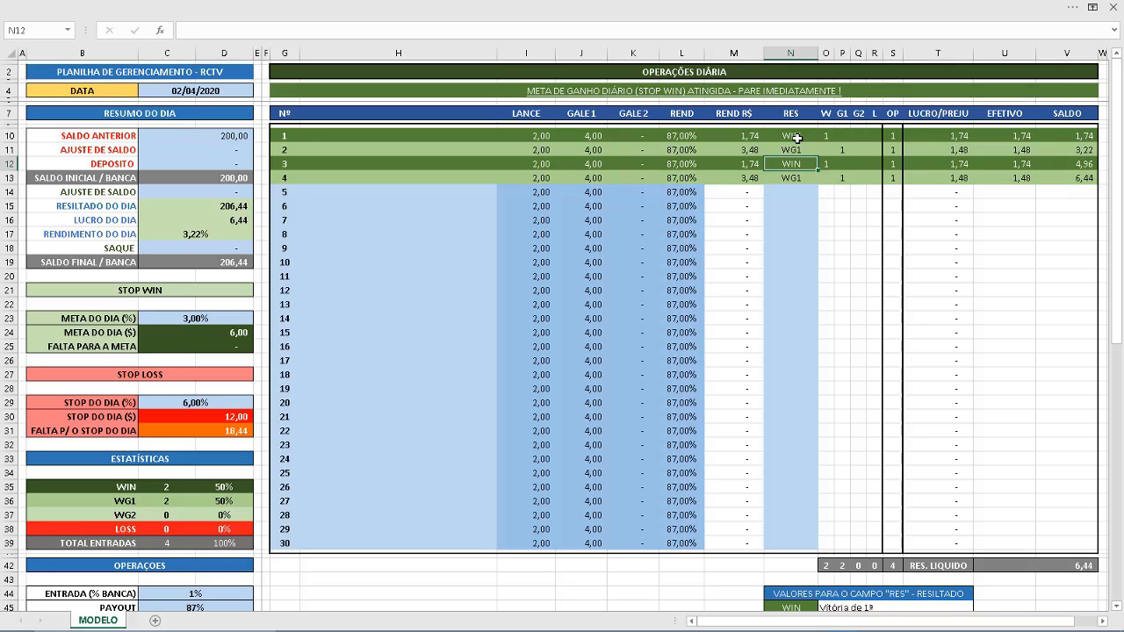
{"action": "key", "text": "Delete"}
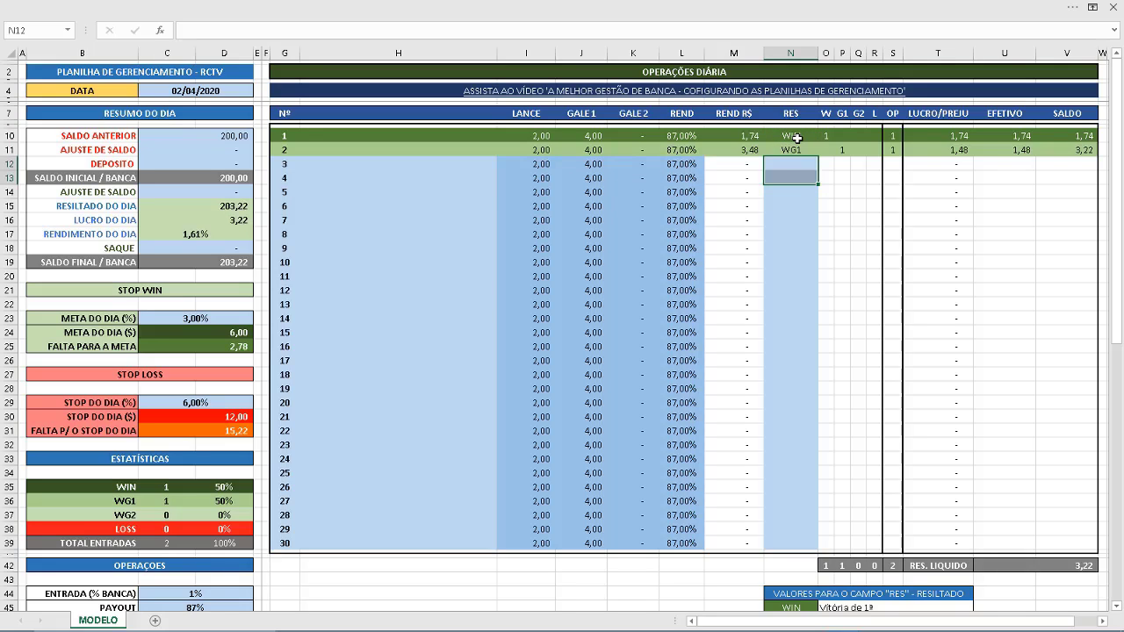
Change the RES of operation 1 to LOSS and clear the RES of operation 2.
{"action": "key", "text": "Up"}
{"action": "key", "text": "Up"}
{"action": "key", "text": "Up"}
{"action": "key", "text": "Down"}
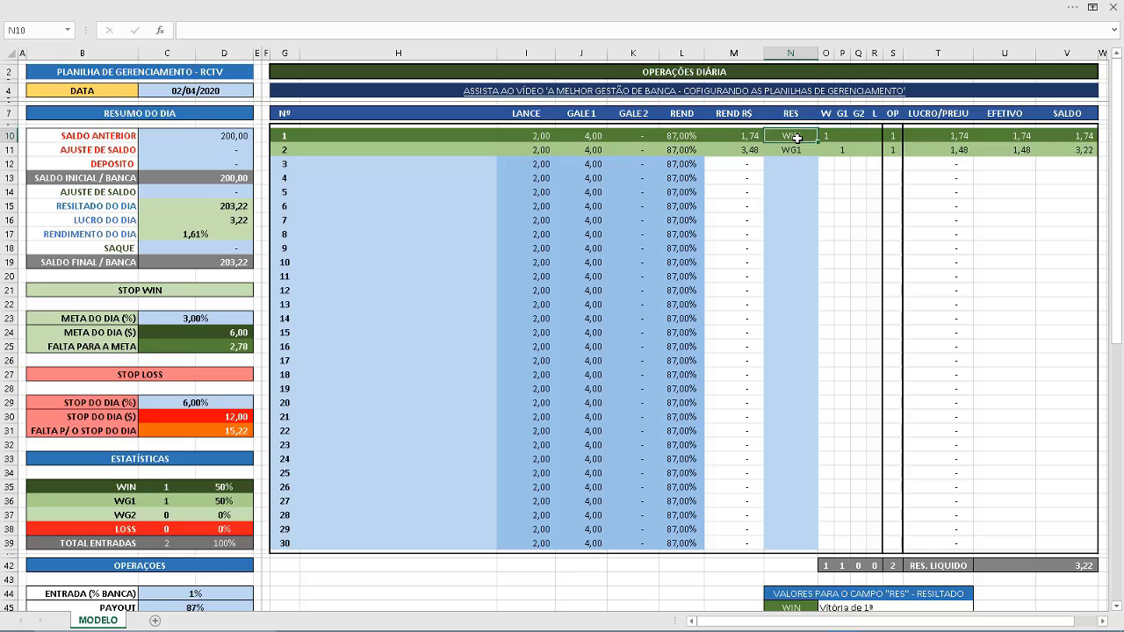
{"action": "type", "text": "LOSS"}
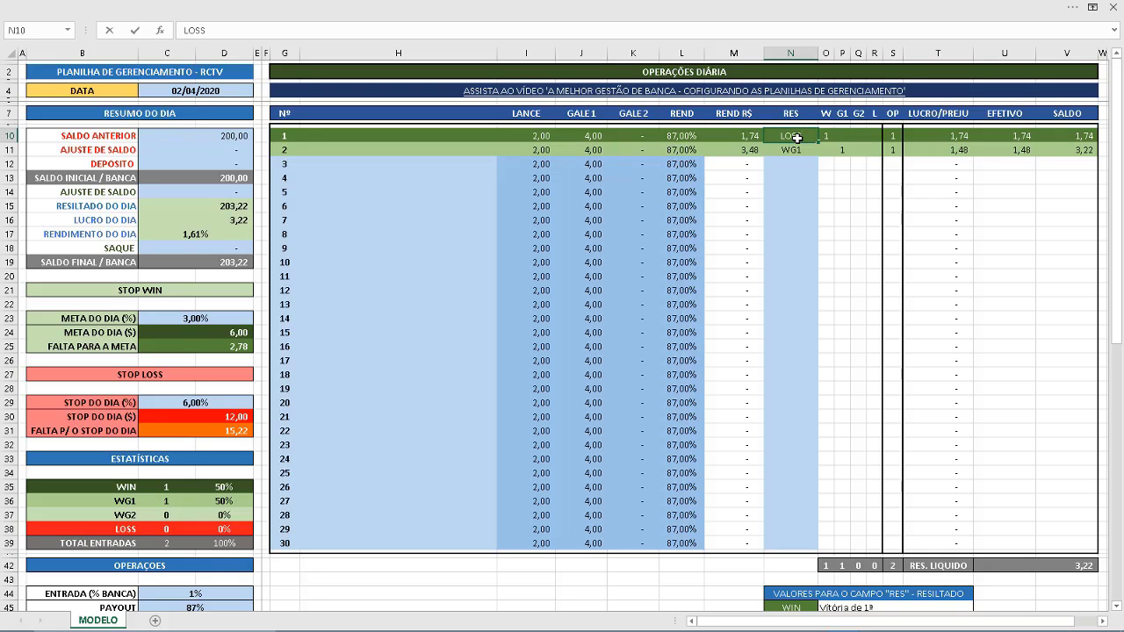
{"action": "key", "text": "Return"}
{"action": "key", "text": "Down"}
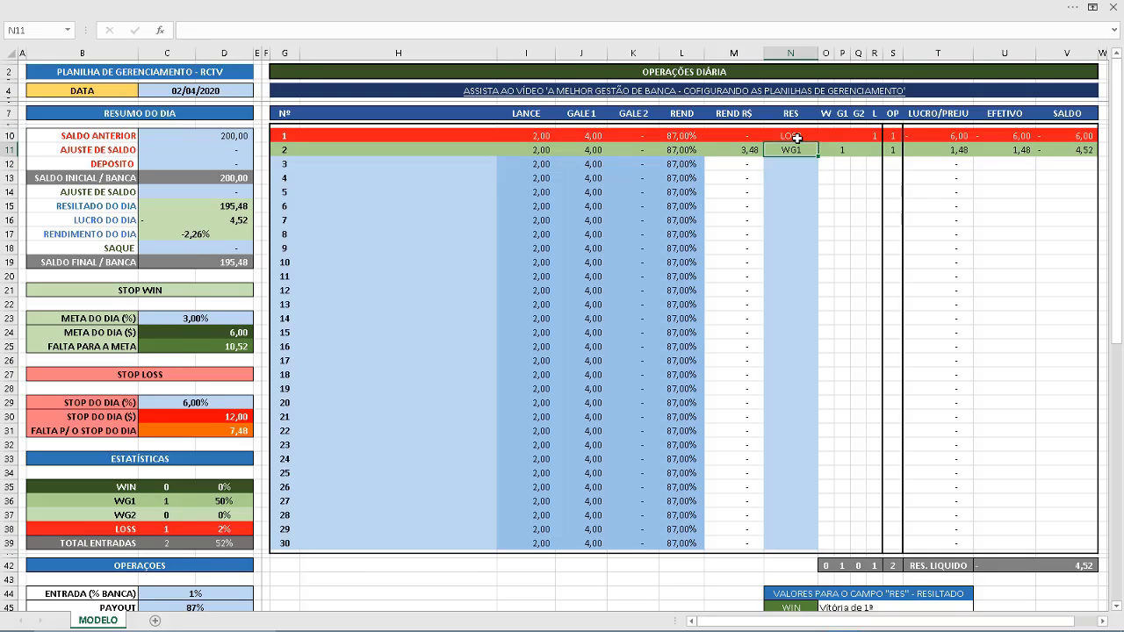
{"action": "key", "text": "Up"}
{"action": "key", "text": "Delete"}
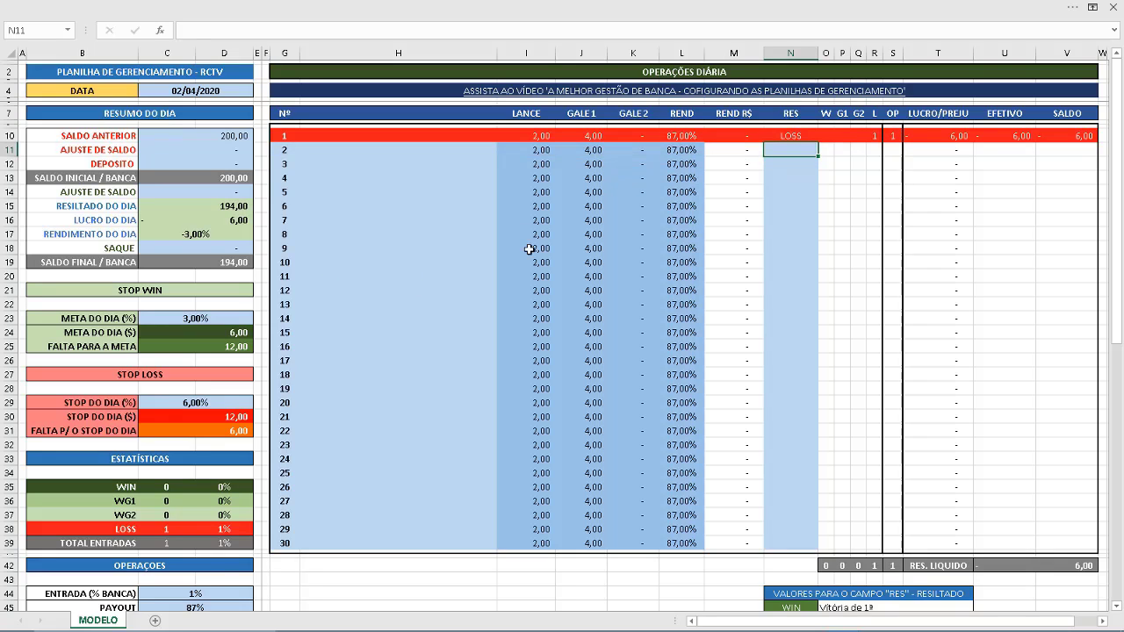
Compare RENDIMENTO DO DIA with STOP DO DIA (%) and record LOSS as the RES of operation 2.
{"action": "left_click", "coordinate": [184, 236]}
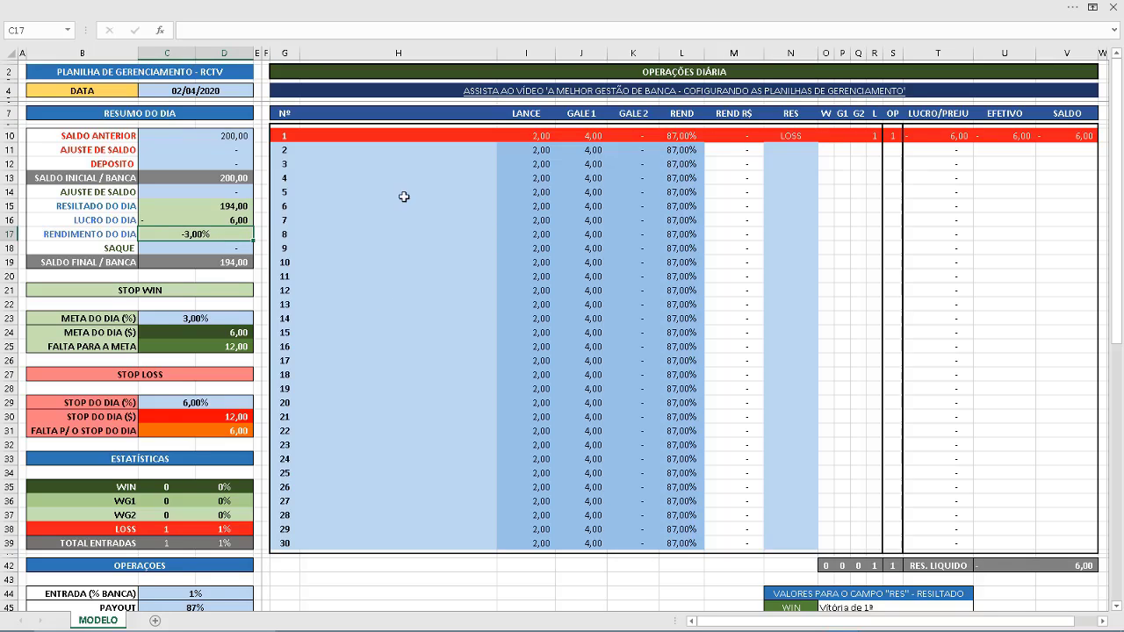
{"action": "left_click", "coordinate": [179, 400]}
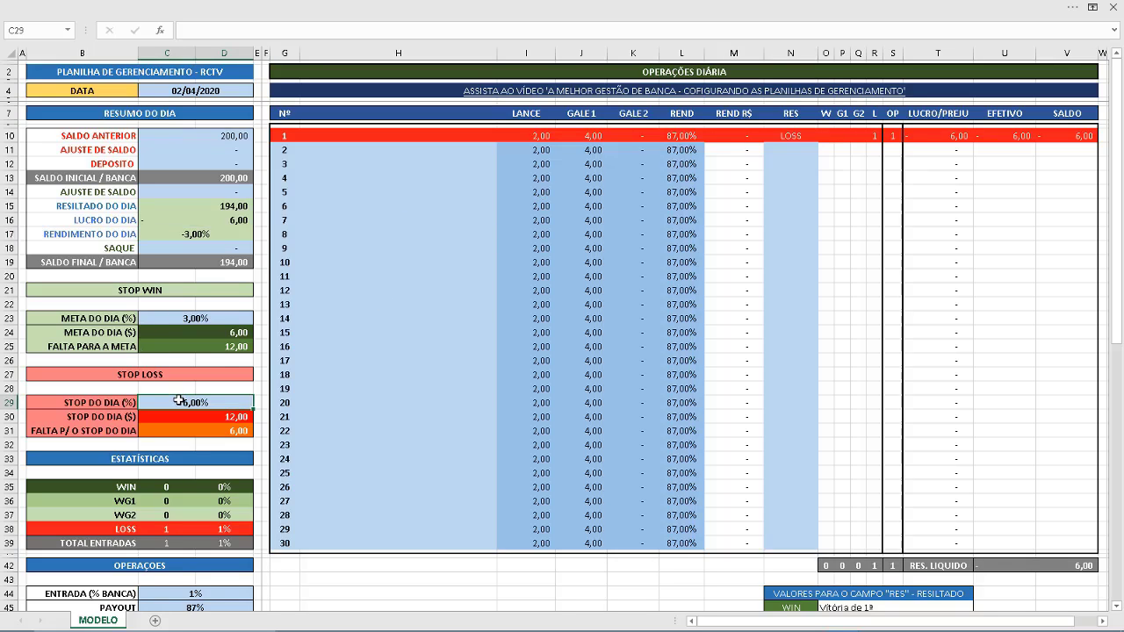
{"action": "left_click", "coordinate": [800, 151]}
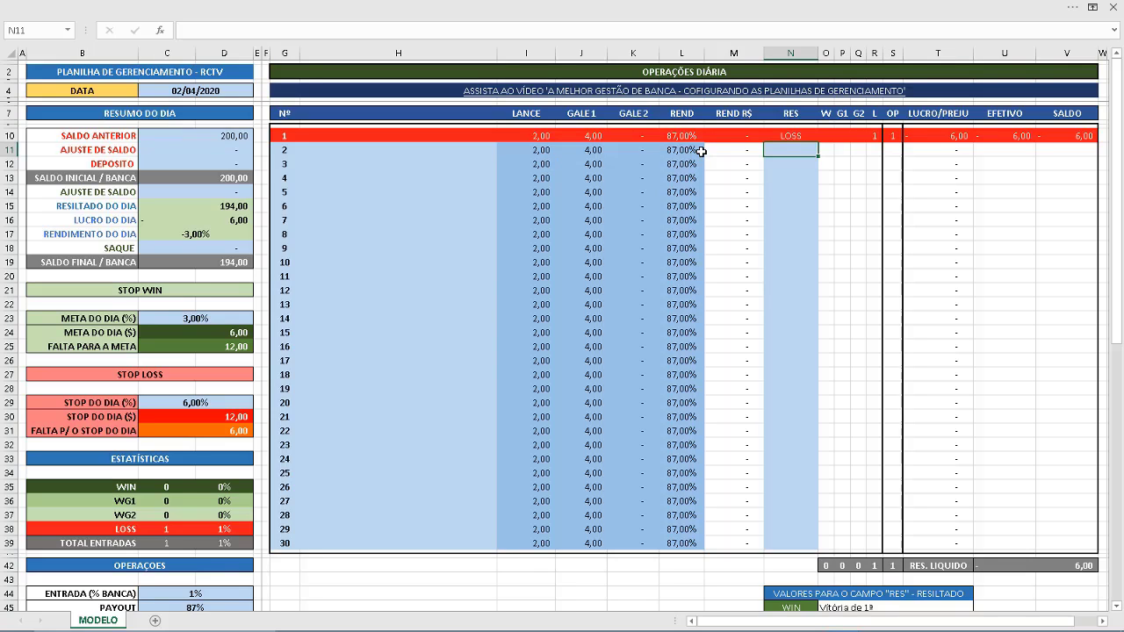
{"action": "type", "text": "LOSS"}
{"action": "key", "text": "Return"}
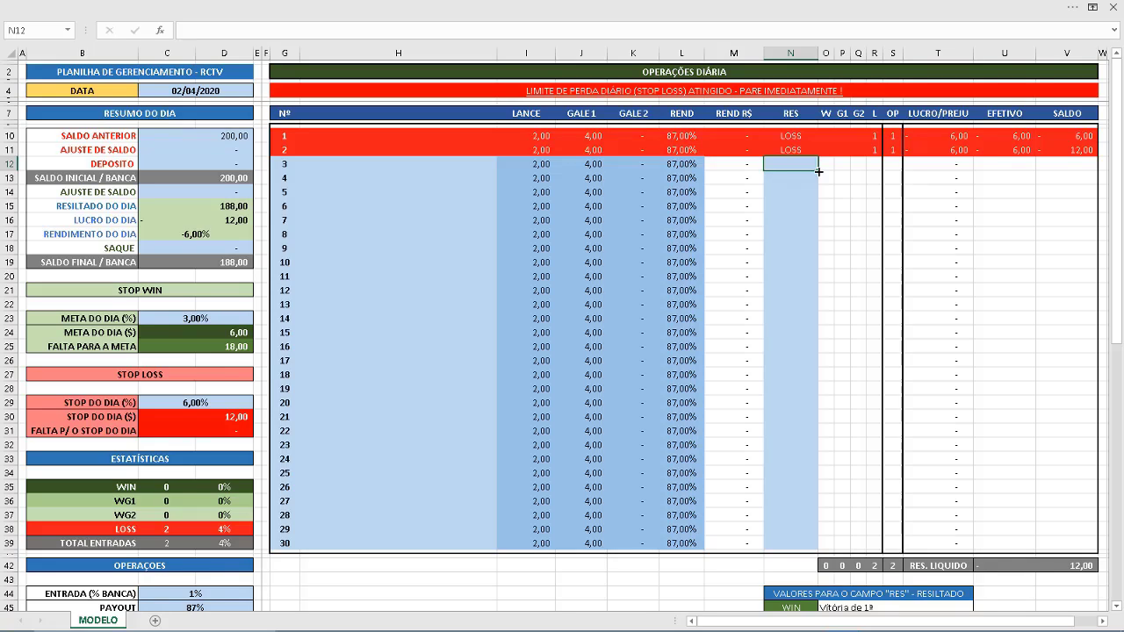
Record WG1 and LOSS as the RES of operations 3 and 4.
{"action": "type", "text": "WG1"}
{"action": "key", "text": "Return"}
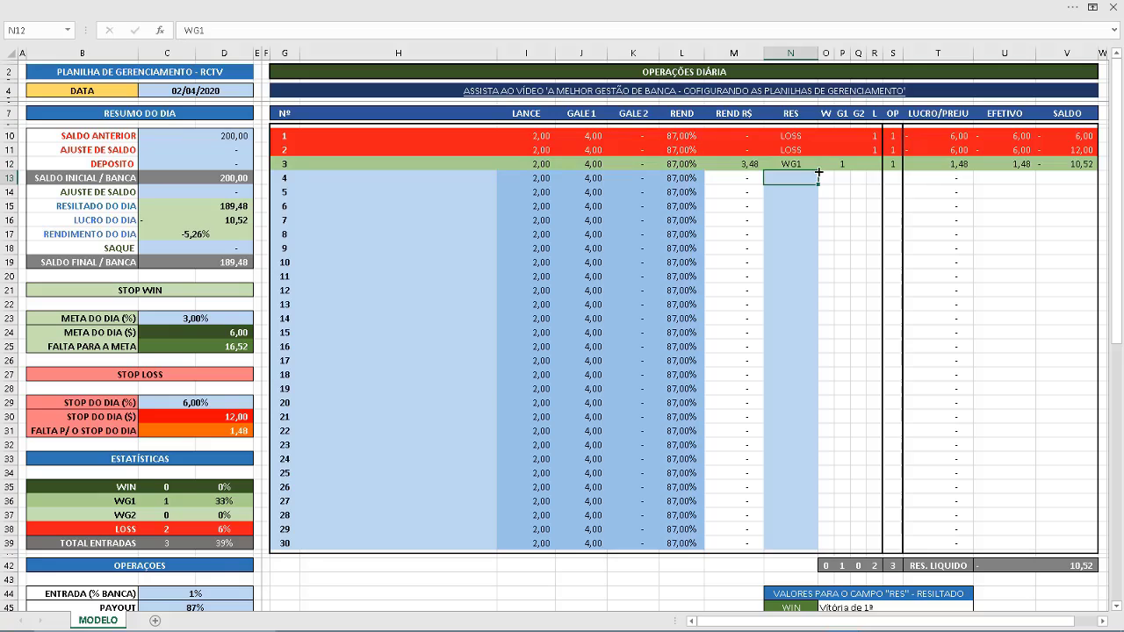
{"action": "type", "text": "LOSS"}
{"action": "key", "text": "Return"}
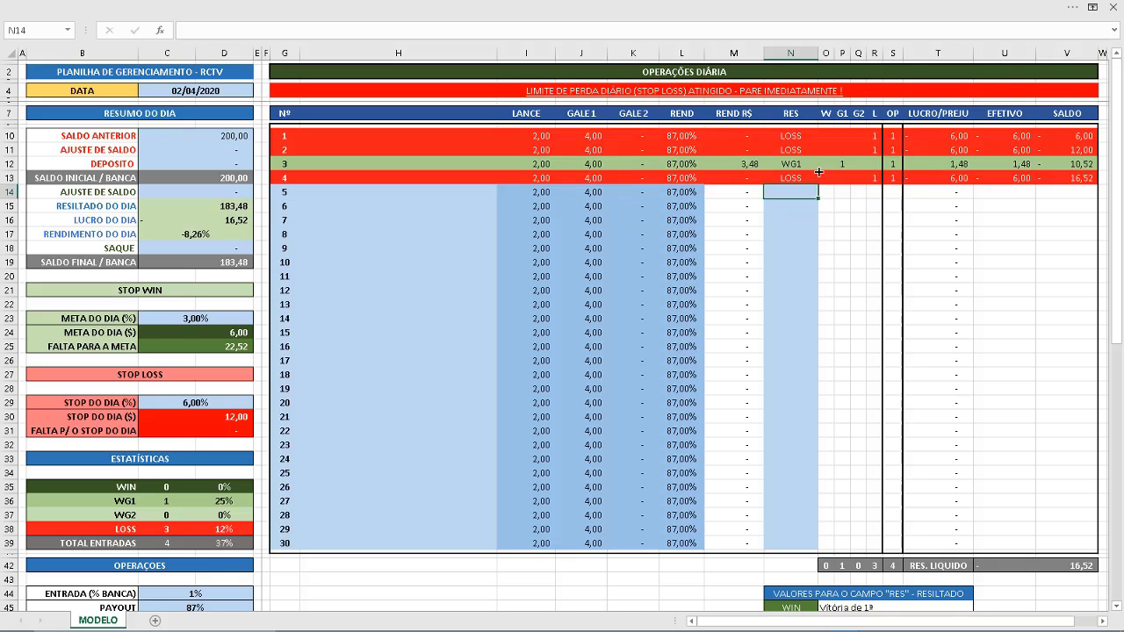
Try WG2 as the RES of operation 4, and return it to LOSS.
{"action": "key", "text": "Up"}
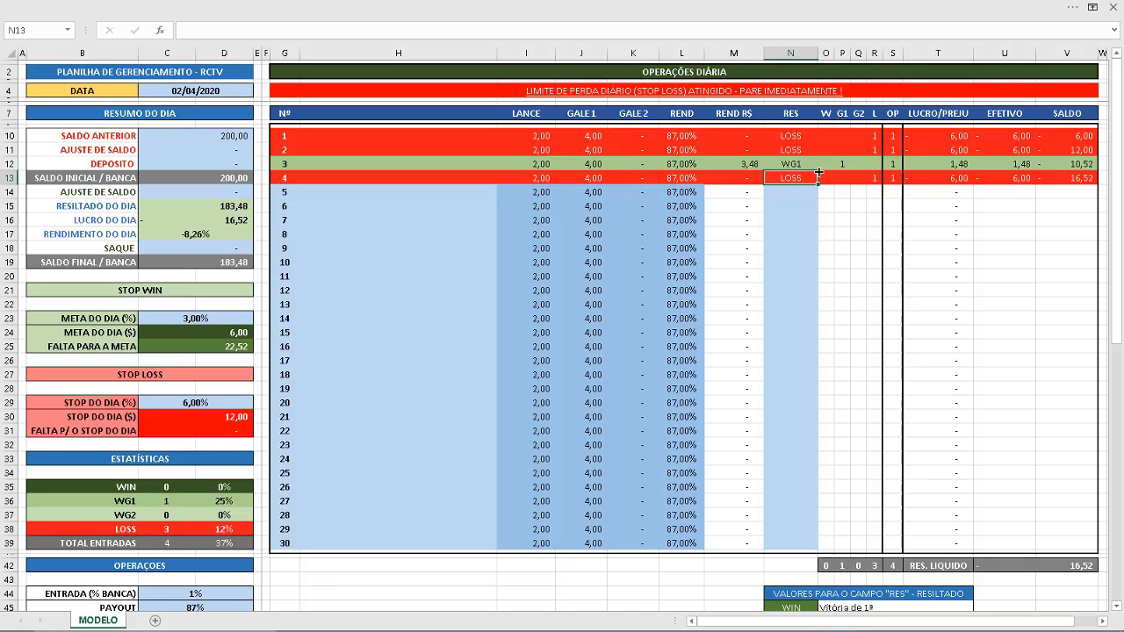
{"action": "type", "text": "WG2"}
{"action": "key", "text": "Return"}
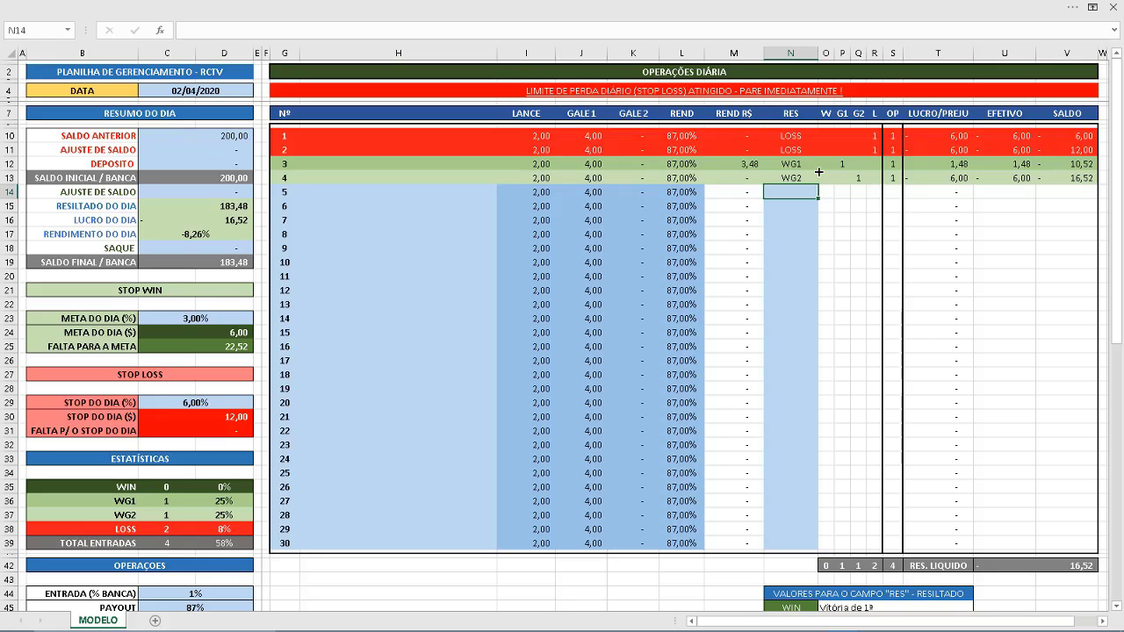
{"action": "left_click", "coordinate": [806, 175]}
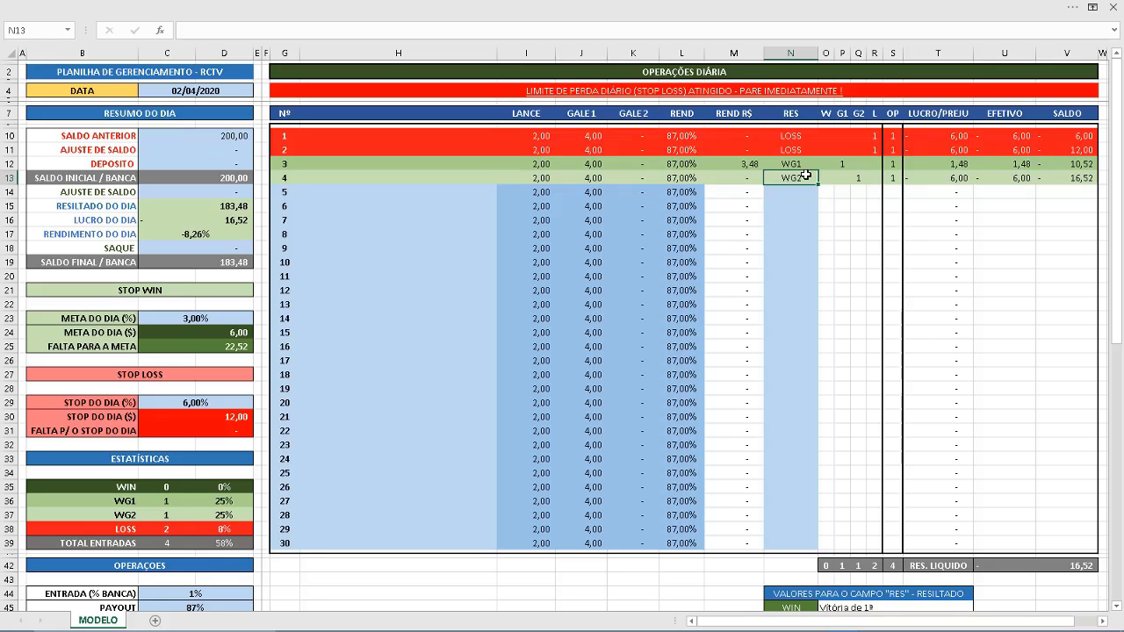
{"action": "type", "text": "LOSS"}
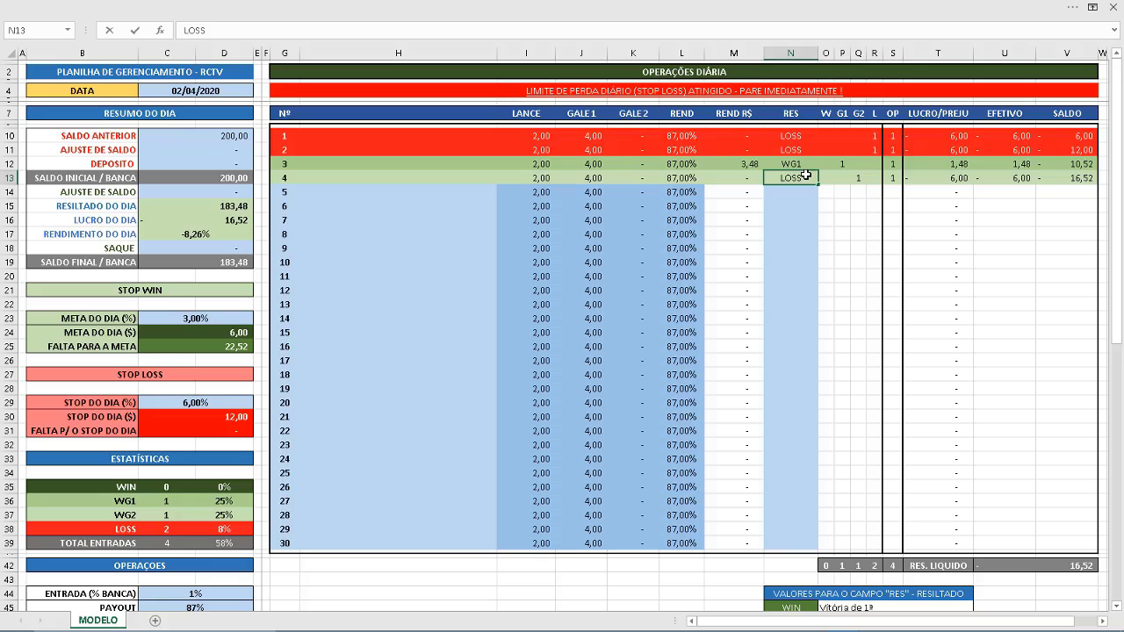
{"action": "key", "text": "Return"}
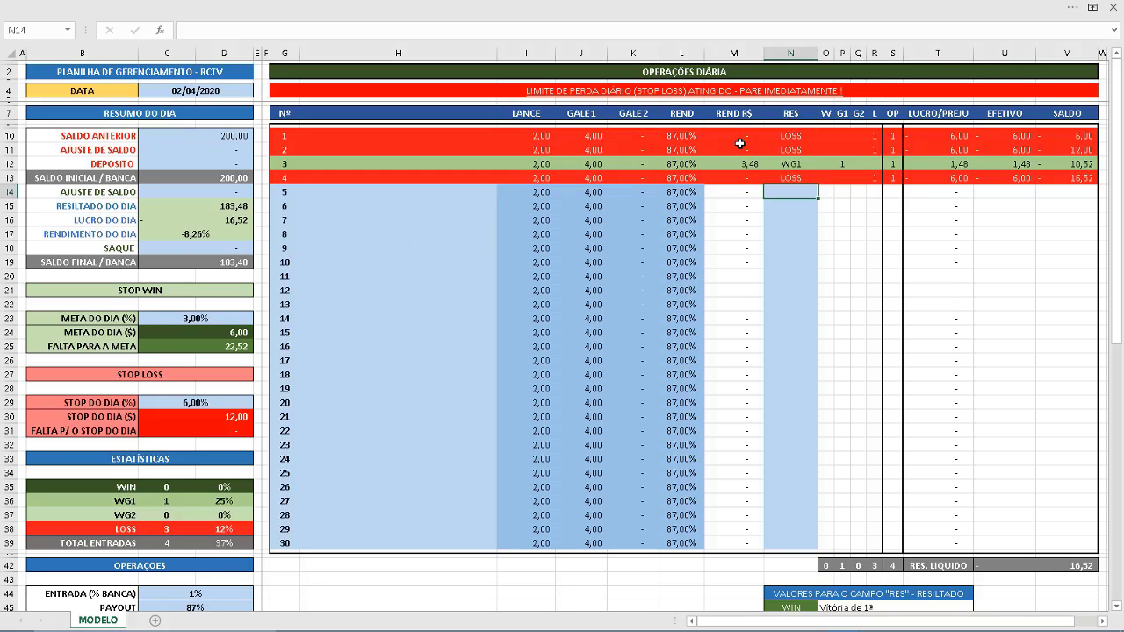
Check RENDIMENTO DO DIA and clear the RES entries of operations 1 to 4.
{"action": "left_click", "coordinate": [789, 166]}
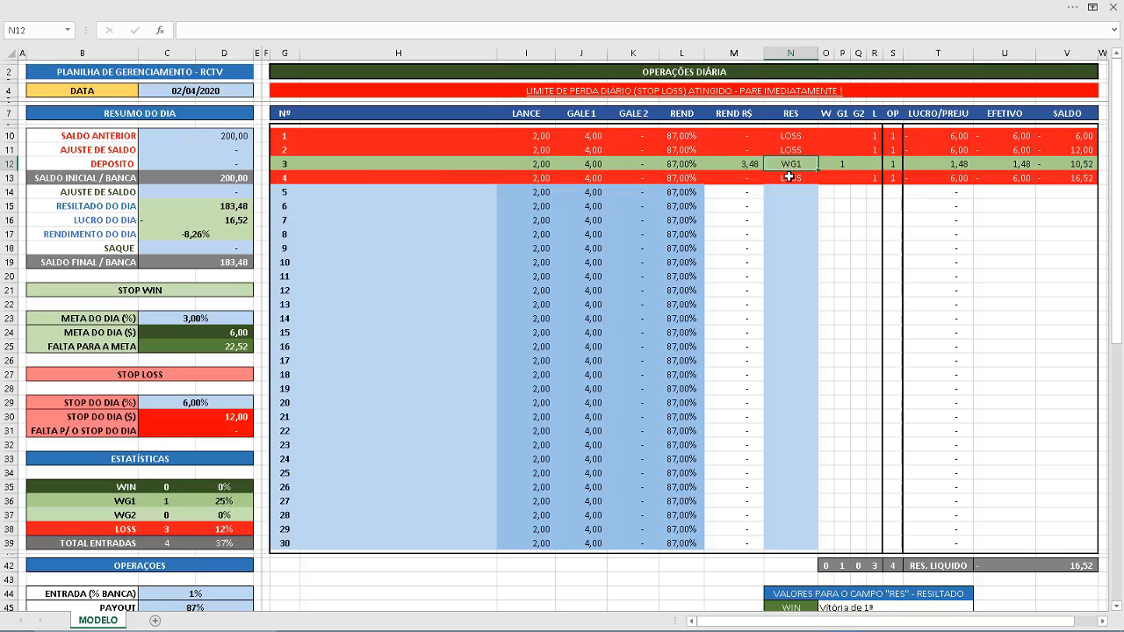
{"action": "left_click", "coordinate": [203, 236]}
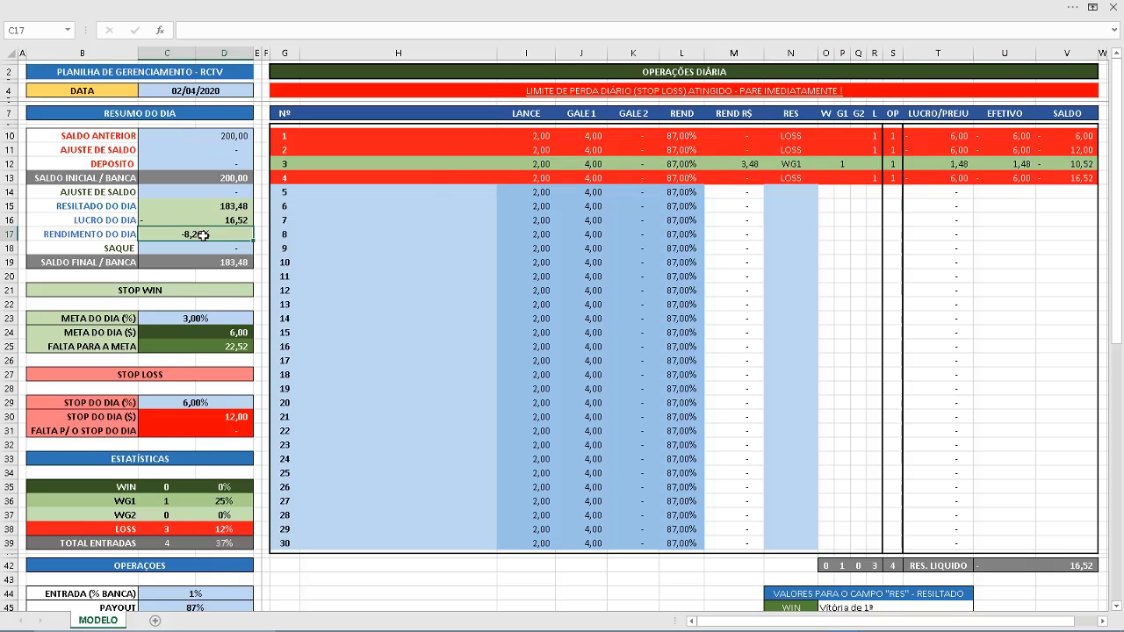
{"action": "left_click", "coordinate": [797, 177]}
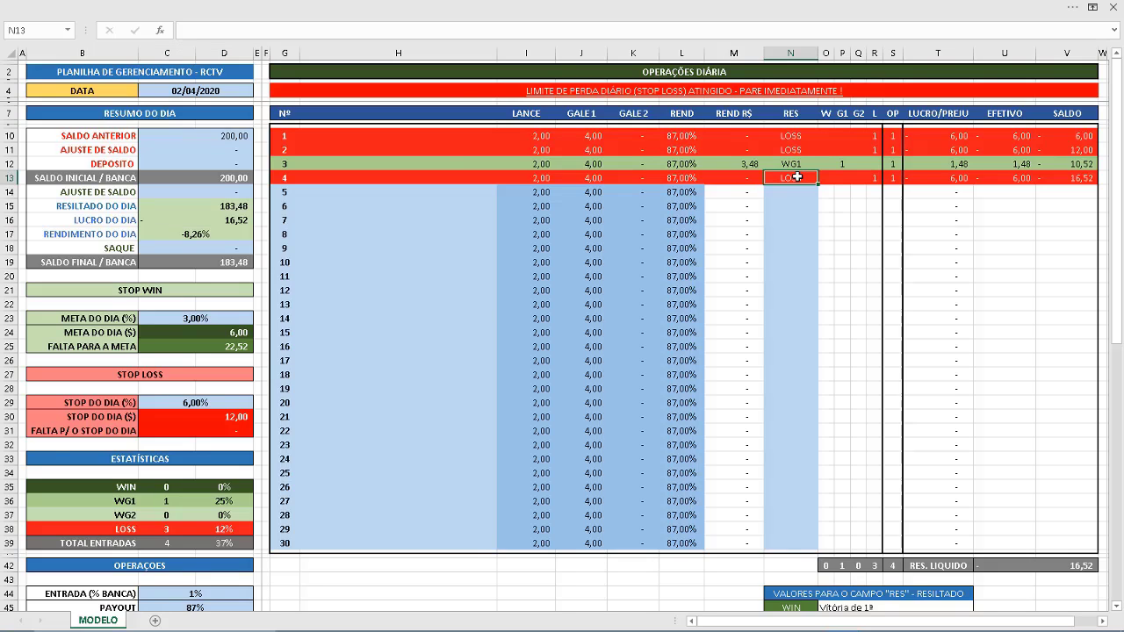
{"action": "key", "text": "Delete"}
{"action": "key", "text": "Up"}
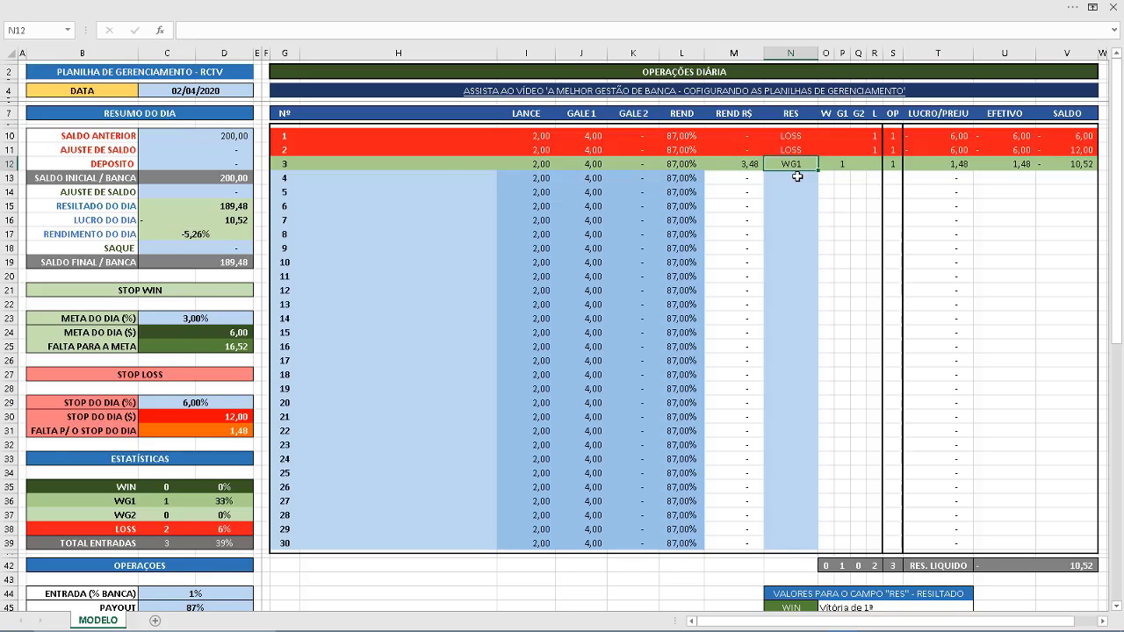
{"action": "key", "text": "Delete"}
{"action": "key", "text": "Up"}
{"action": "key", "text": "Delete"}
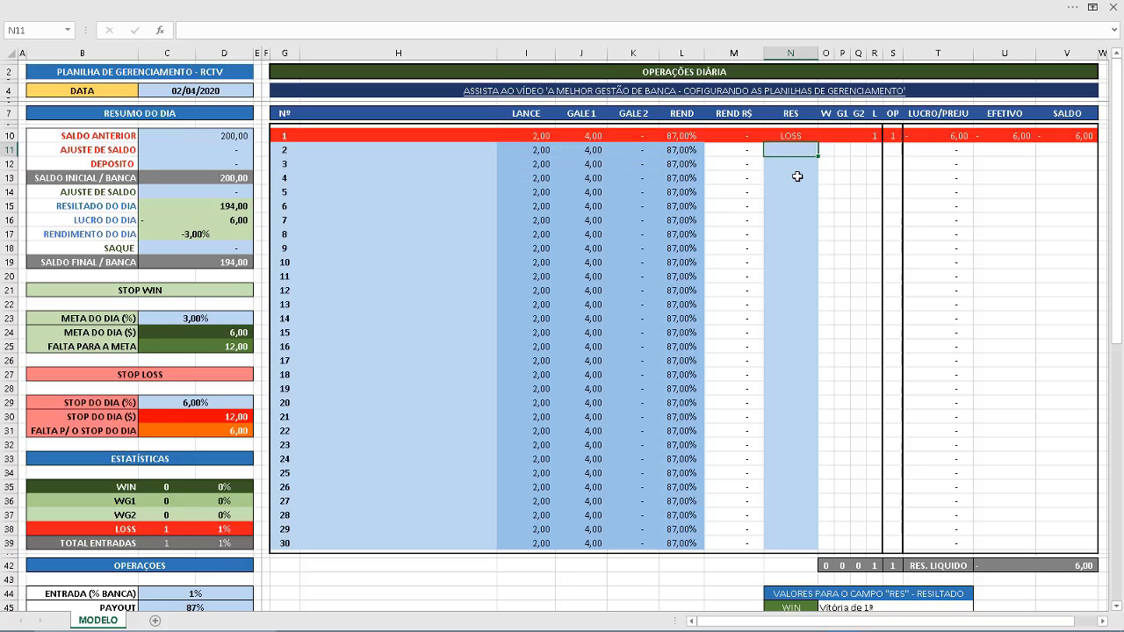
{"action": "key", "text": "Up"}
{"action": "key", "text": "Delete"}
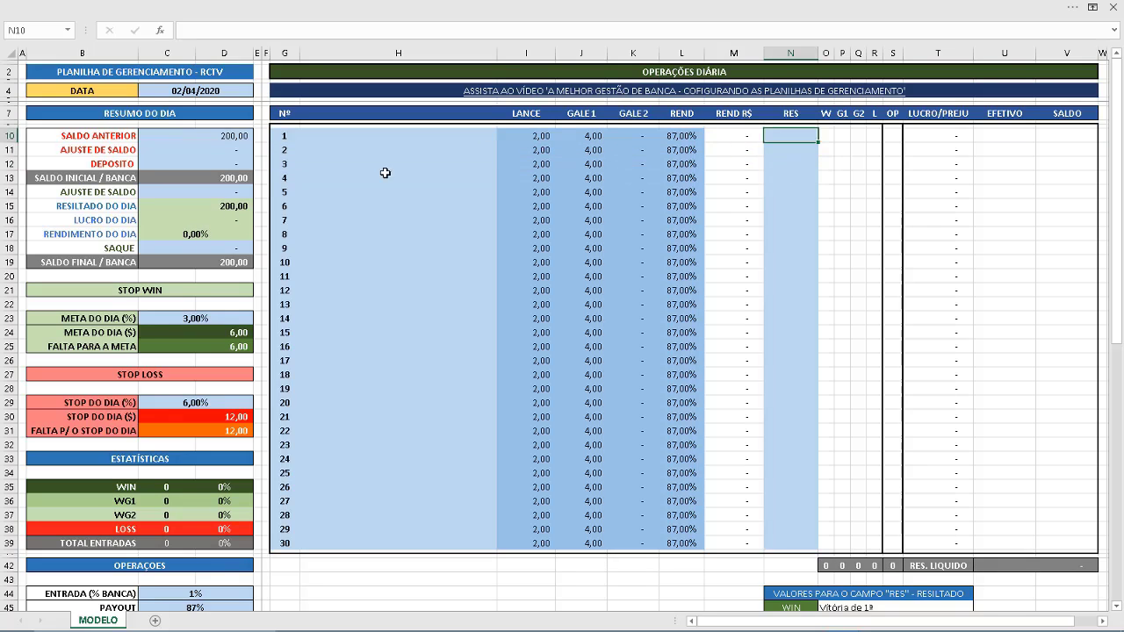
Review the META DO DIA (%) target, the WIN, WG1 and WG2 rows of ESTATÍSTICAS and the ENTRADA (% BANCA) setting.
{"action": "left_click", "coordinate": [189, 317]}
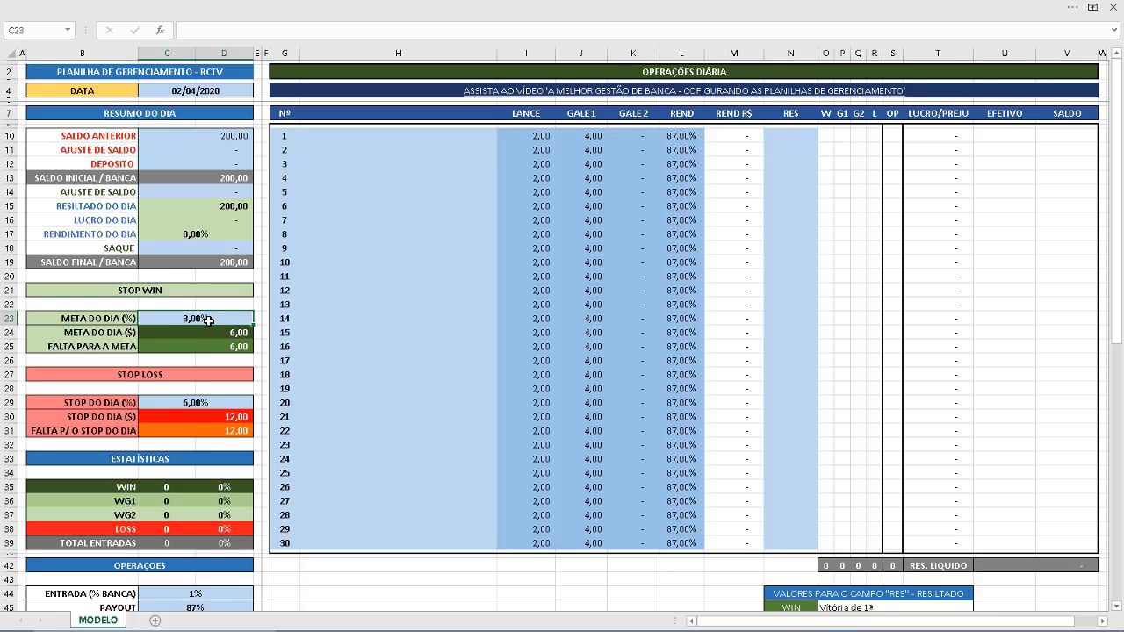
{"action": "scroll", "coordinate": [202, 318], "scroll_direction": "down", "scroll_amount": 1}
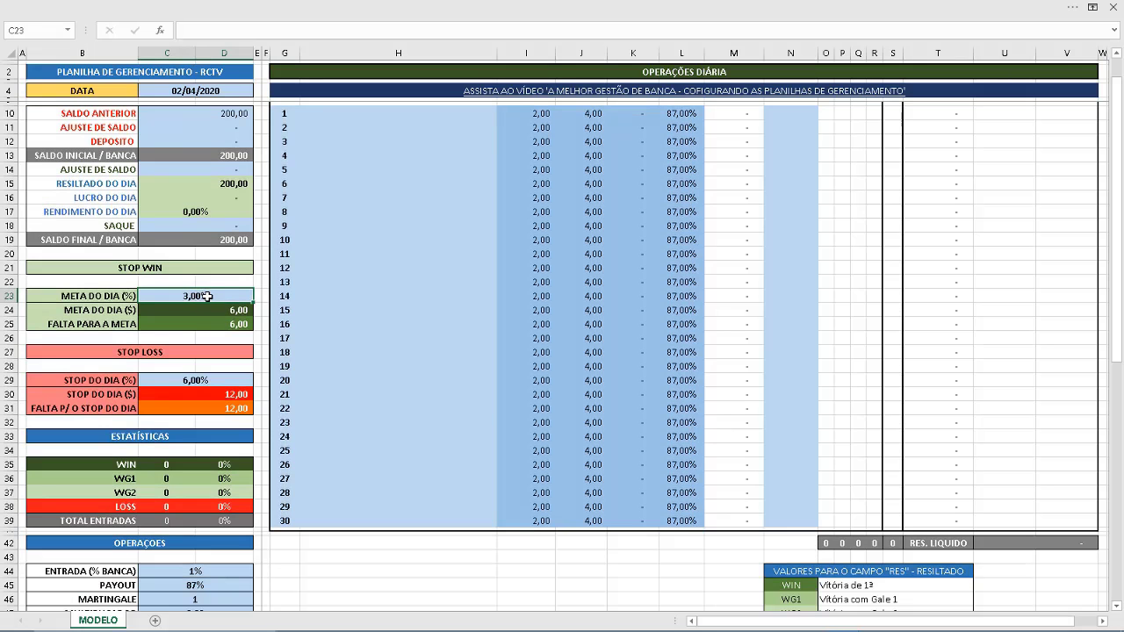
{"action": "scroll", "coordinate": [206, 298], "scroll_direction": "down", "scroll_amount": 1}
{"action": "scroll", "coordinate": [206, 300], "scroll_direction": "down", "scroll_amount": 3}
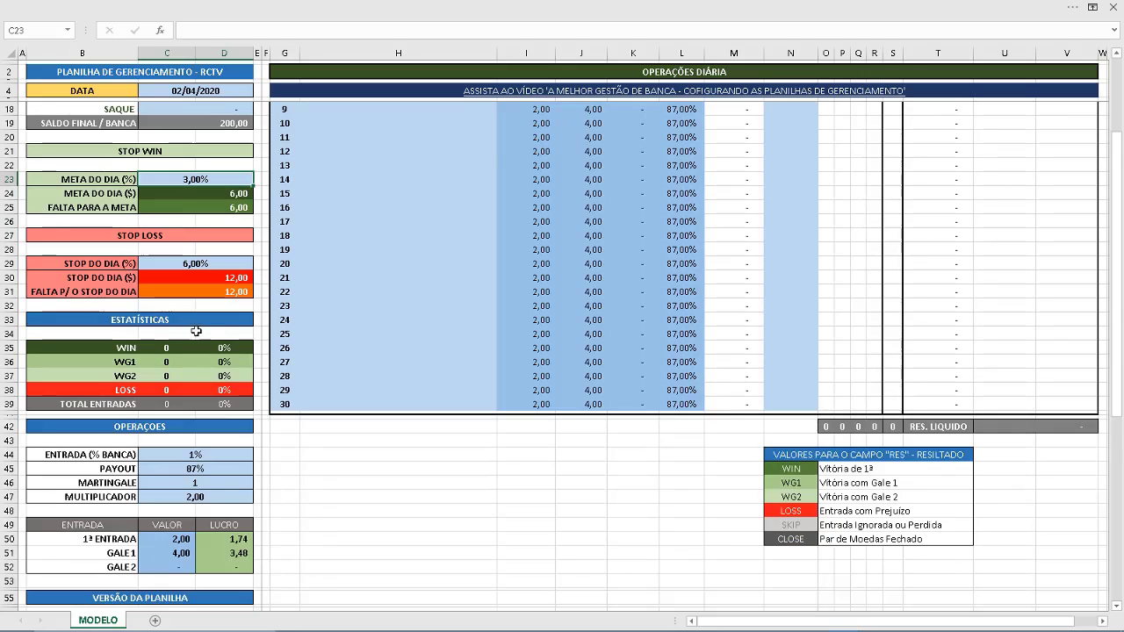
{"action": "scroll", "coordinate": [195, 331], "scroll_direction": "down", "scroll_amount": 1}
{"action": "scroll", "coordinate": [195, 340], "scroll_direction": "down", "scroll_amount": 1}
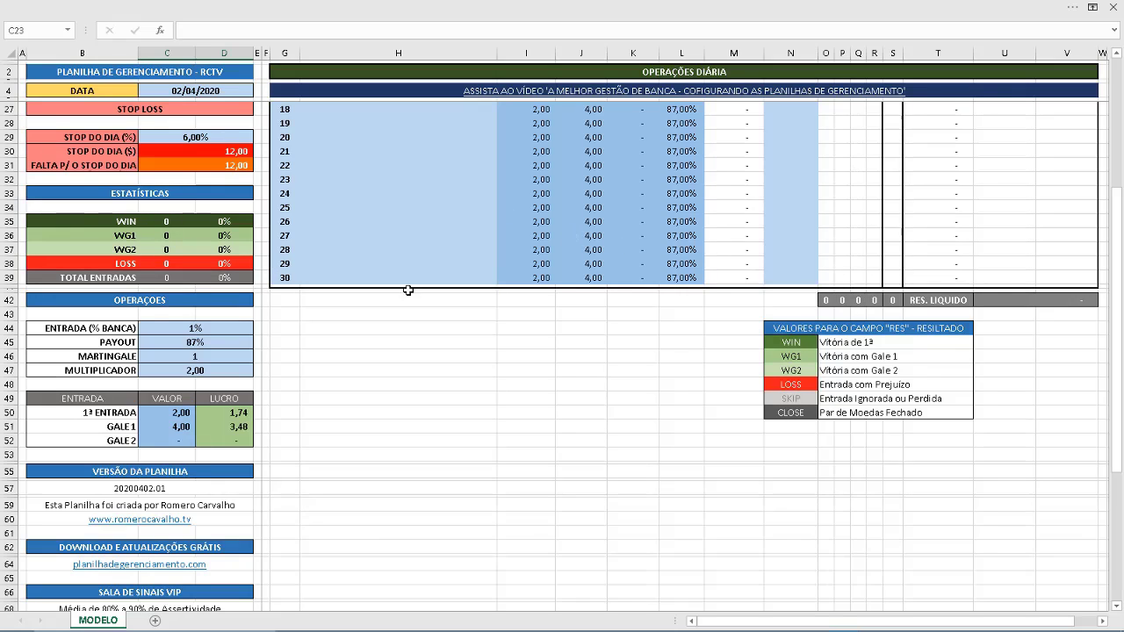
{"action": "left_click", "coordinate": [134, 237]}
{"action": "left_click", "coordinate": [133, 251]}
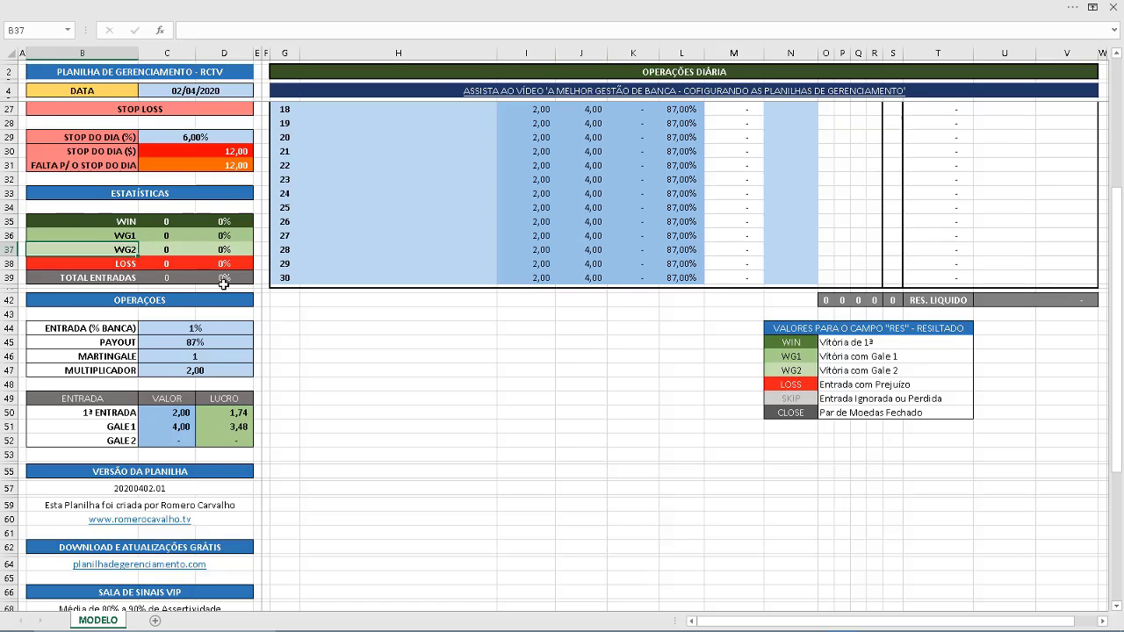
{"action": "left_click", "coordinate": [190, 328]}
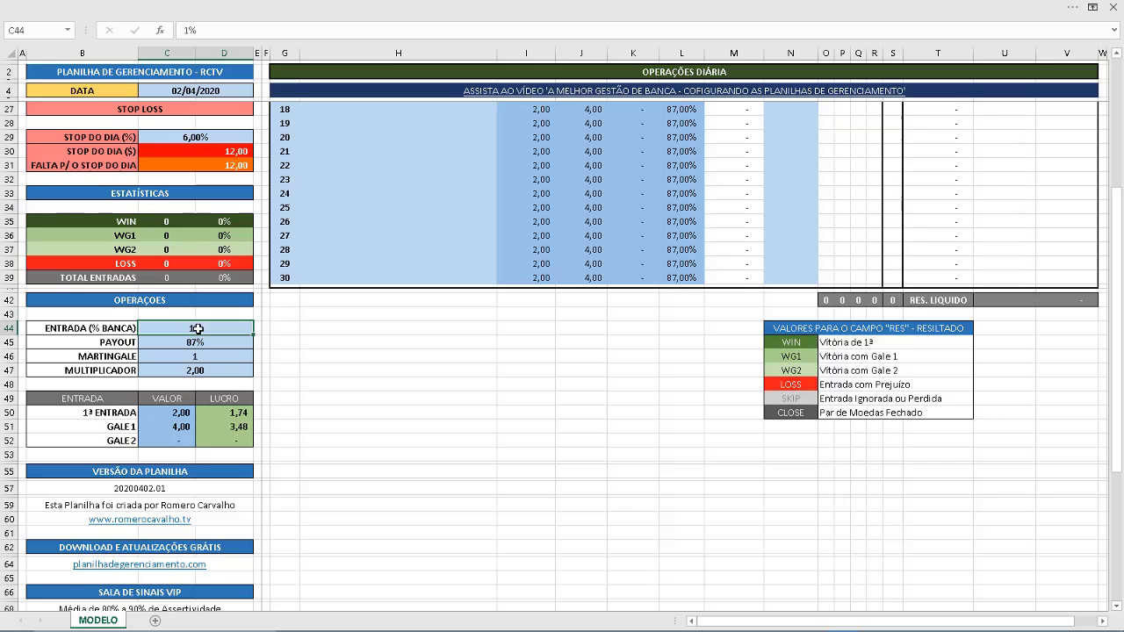
Set SALDO ANTERIOR in RESUMO DO DIA to 100.
{"action": "scroll", "coordinate": [208, 327], "scroll_direction": "up", "scroll_amount": 5}
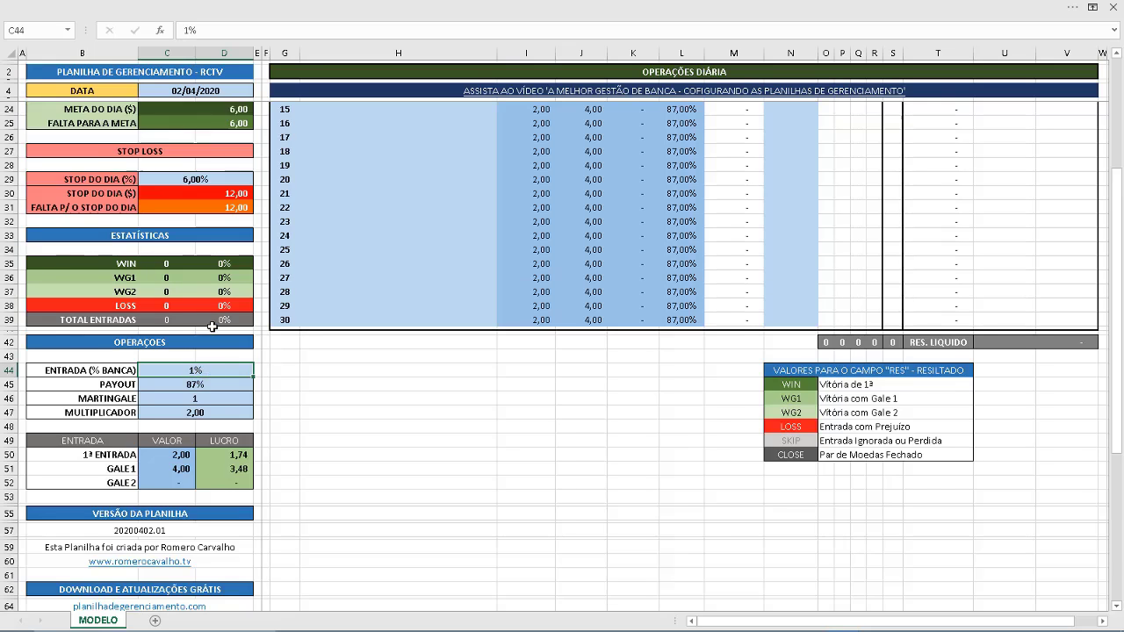
{"action": "scroll", "coordinate": [212, 326], "scroll_direction": "up", "scroll_amount": 2}
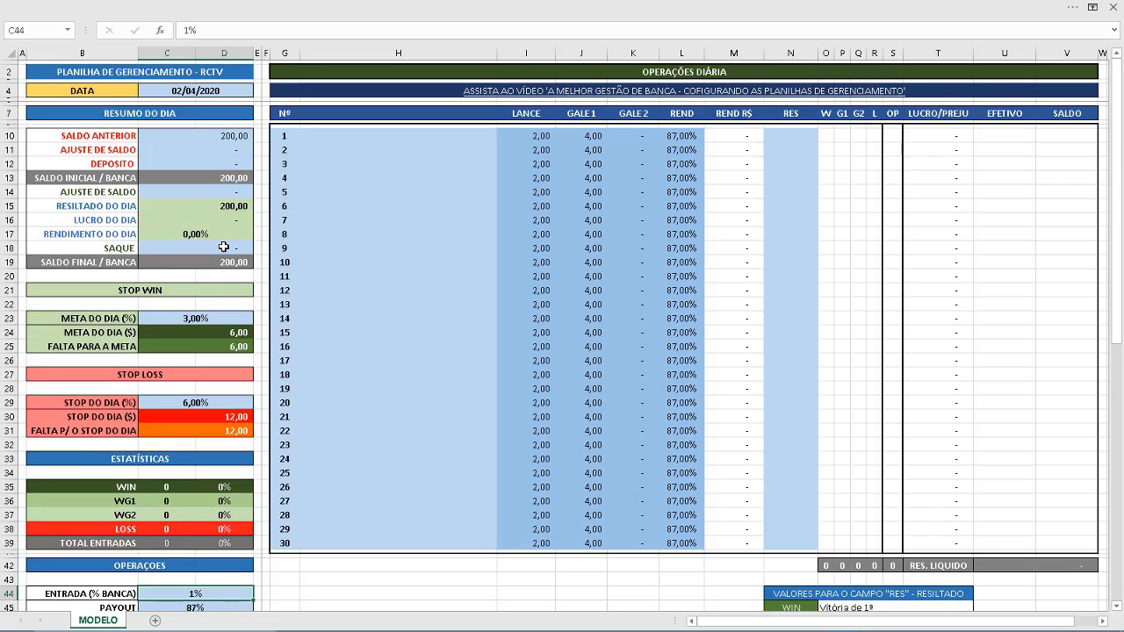
{"action": "left_click", "coordinate": [221, 138]}
{"action": "type", "text": "100"}
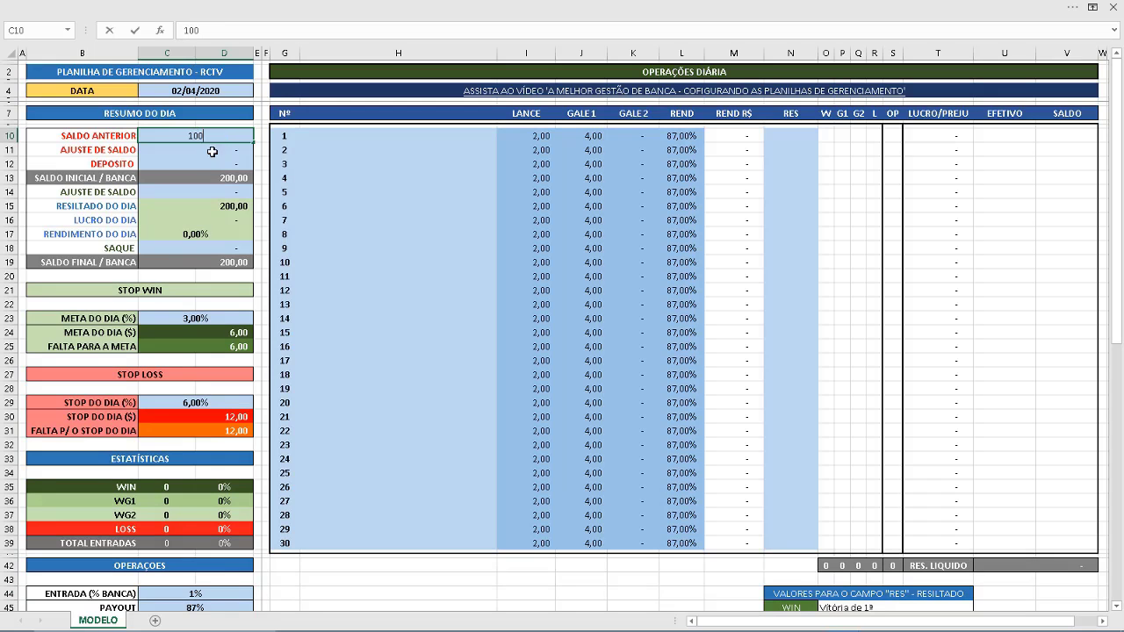
{"action": "key", "text": "Return"}
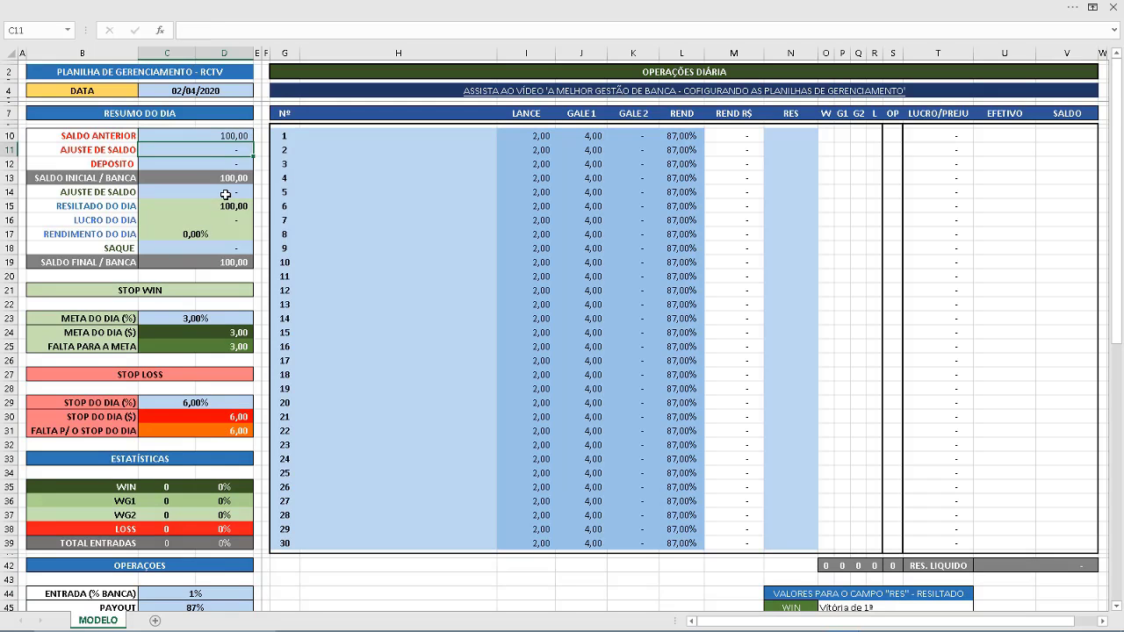
Check the VALOR of the 1ª ENTRADA and set ENTRADA (% BANCA) under OPERAÇÕES to 2%.
{"action": "scroll", "coordinate": [225, 202], "scroll_direction": "down", "scroll_amount": 5}
{"action": "left_click", "coordinate": [202, 412]}
{"action": "left_click", "coordinate": [201, 372]}
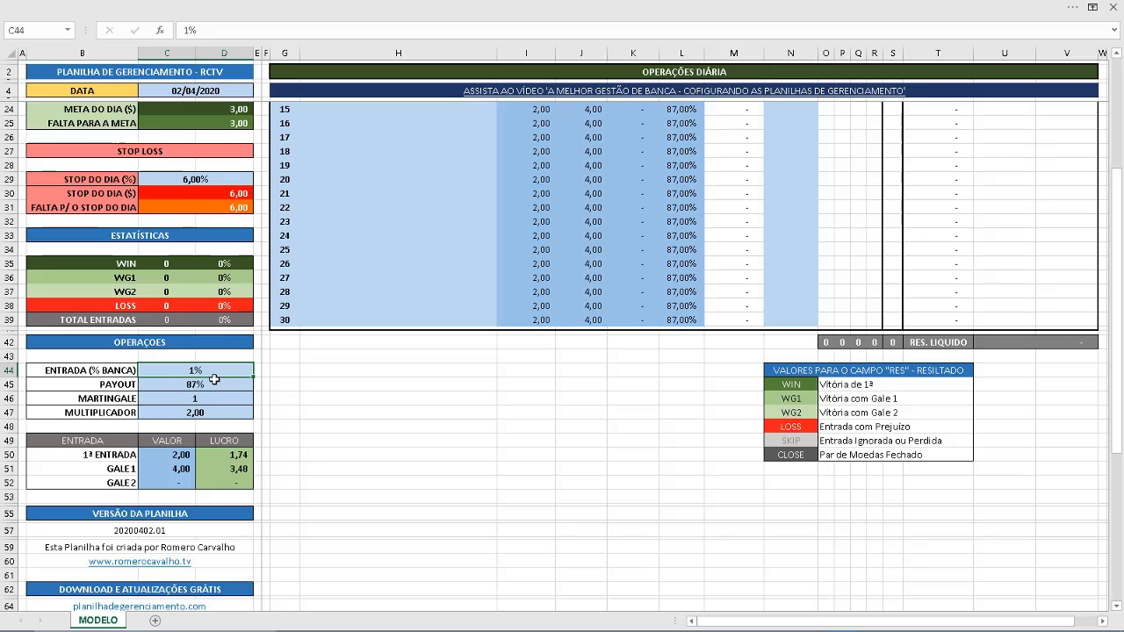
{"action": "left_click", "coordinate": [170, 456]}
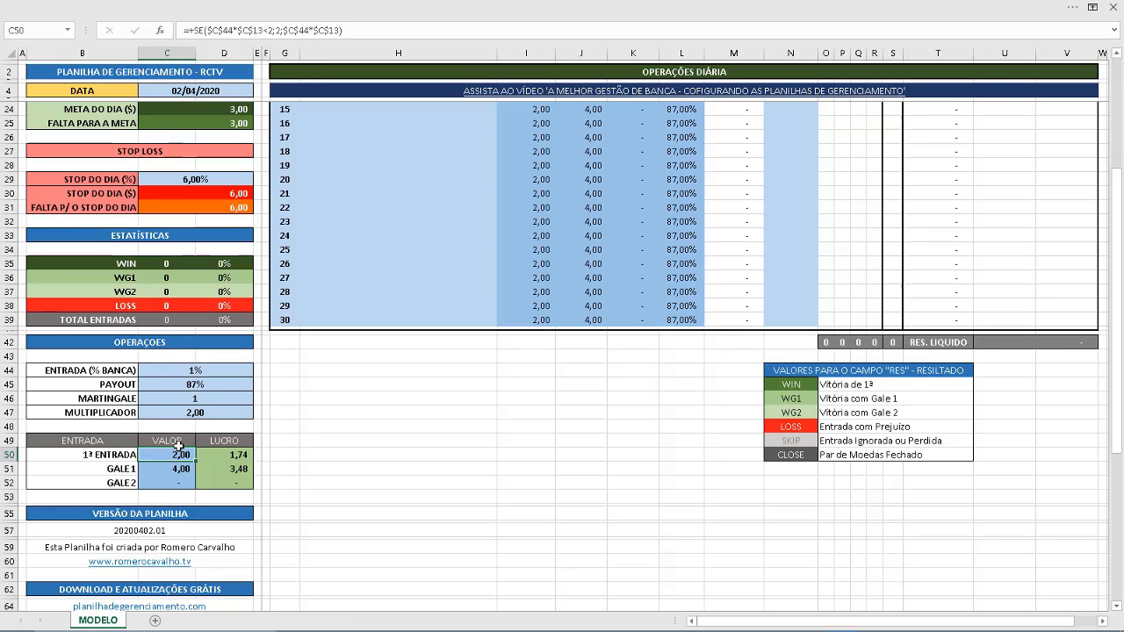
{"action": "left_click", "coordinate": [202, 370]}
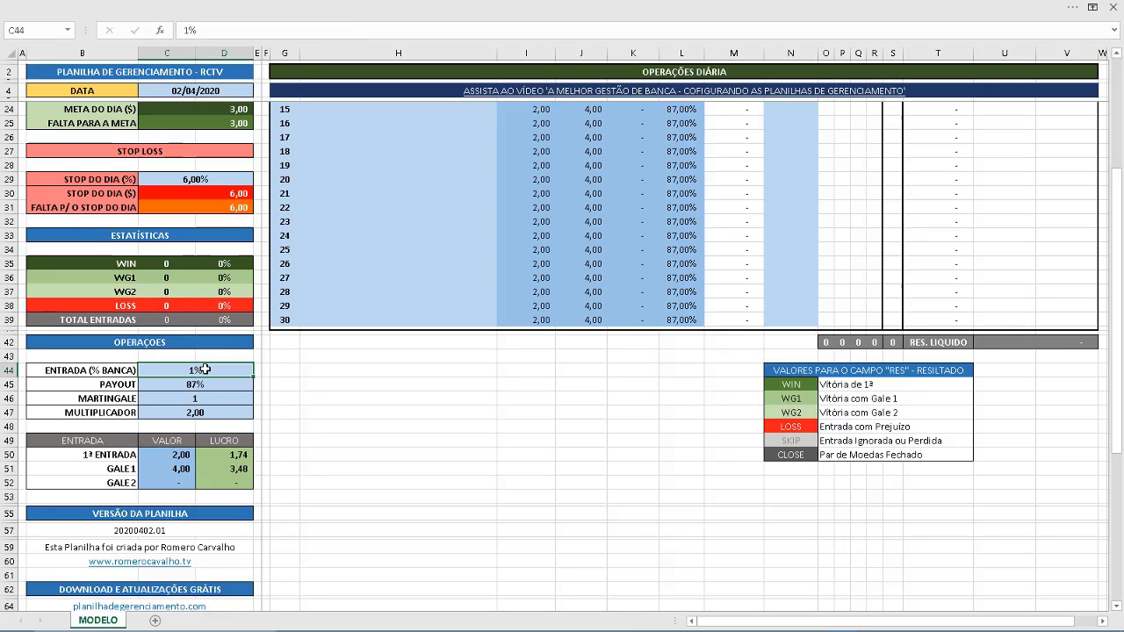
{"action": "type", "text": "2"}
{"action": "key", "text": "ctrl+Return"}
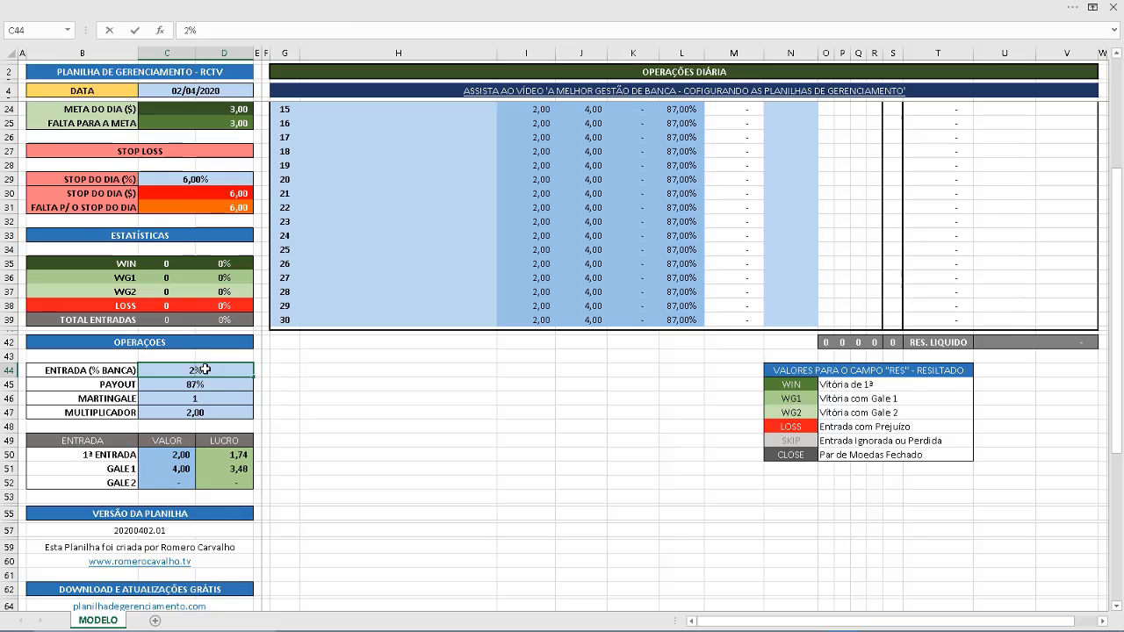
{"action": "key", "text": "Down"}
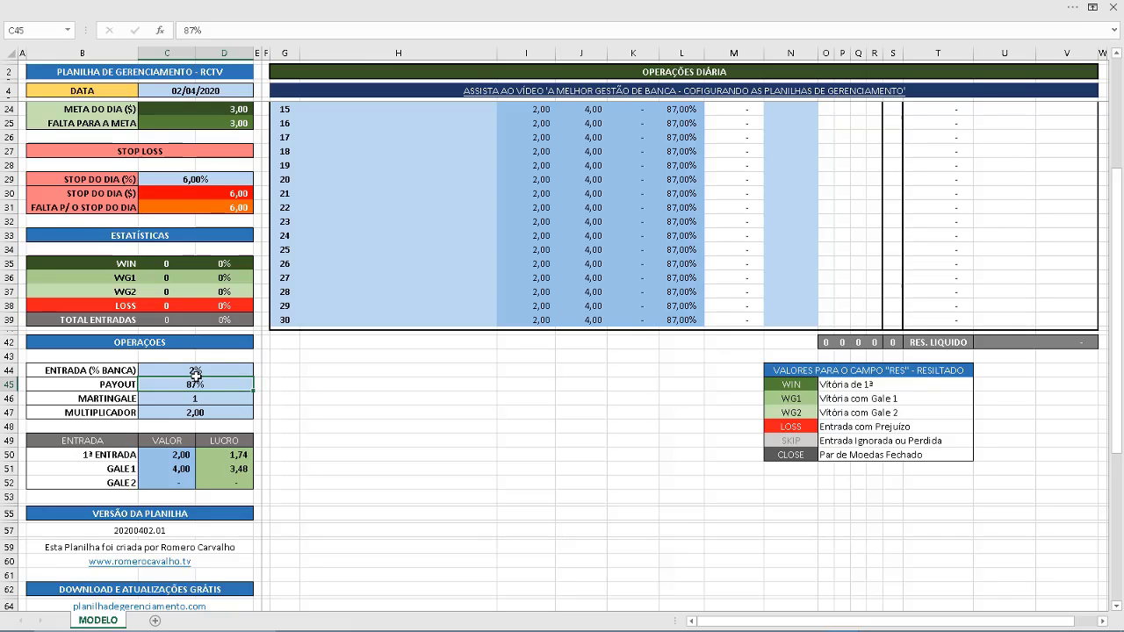
Try 3% as ENTRADA (% BANCA), and return it to 1%.
{"action": "left_click", "coordinate": [198, 372]}
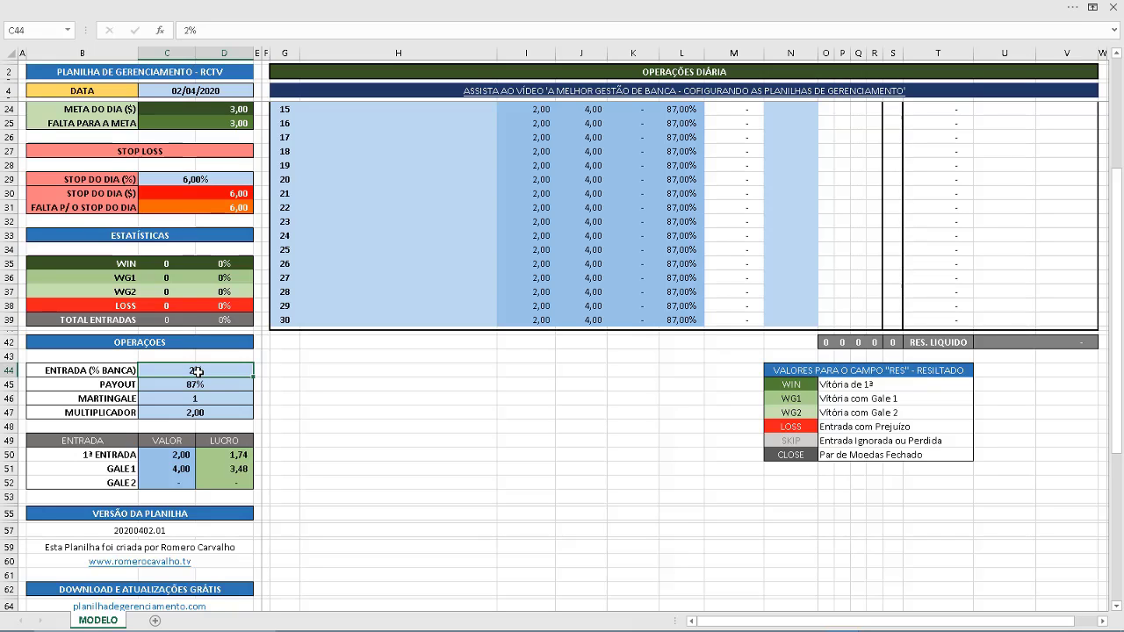
{"action": "type", "text": "3"}
{"action": "key", "text": "Return"}
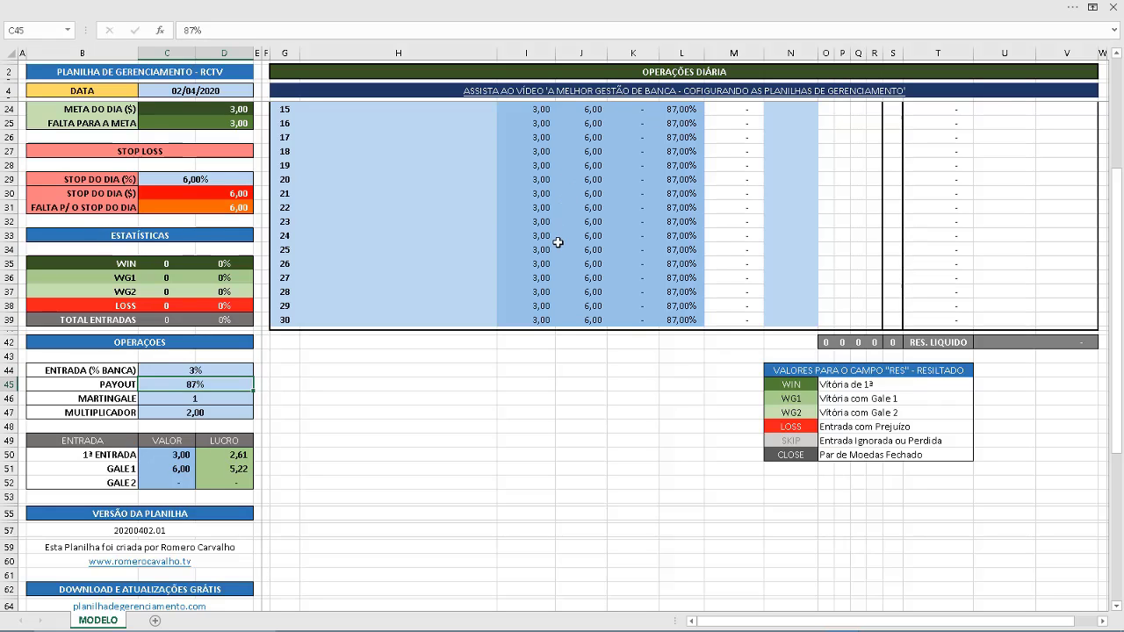
{"action": "left_click", "coordinate": [202, 370]}
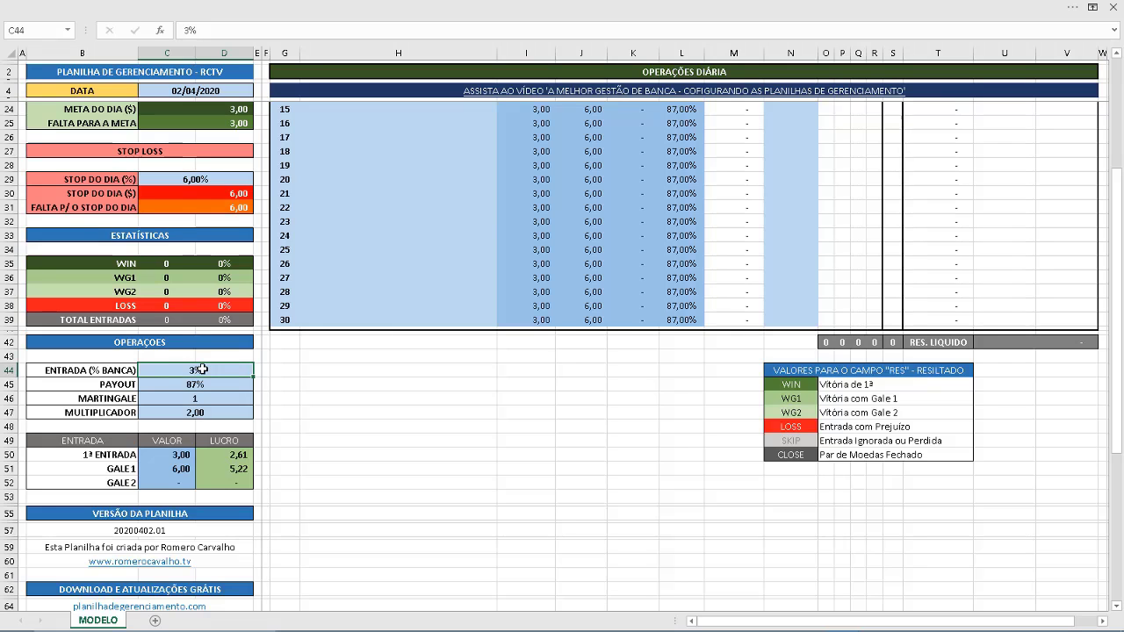
{"action": "double_click", "coordinate": [202, 369]}
{"action": "key", "text": "Return"}
Set SALDO ANTERIOR in RESUMO DO DIA back to 200.
{"action": "scroll", "coordinate": [202, 370], "scroll_direction": "up", "scroll_amount": 6}
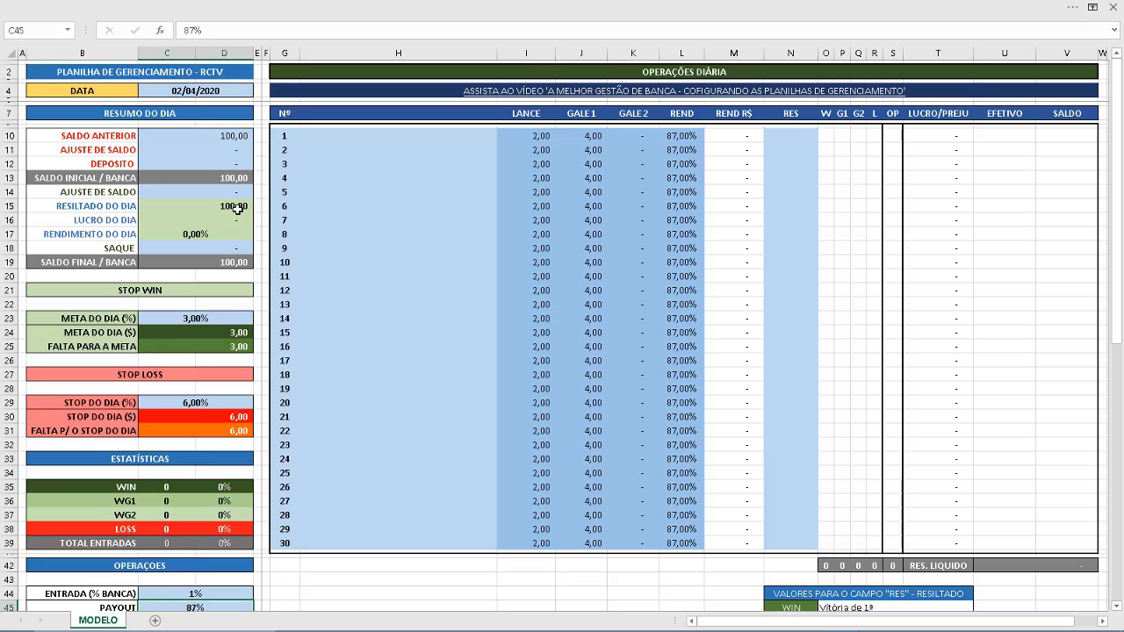
{"action": "left_click", "coordinate": [234, 137]}
{"action": "type", "text": "200"}
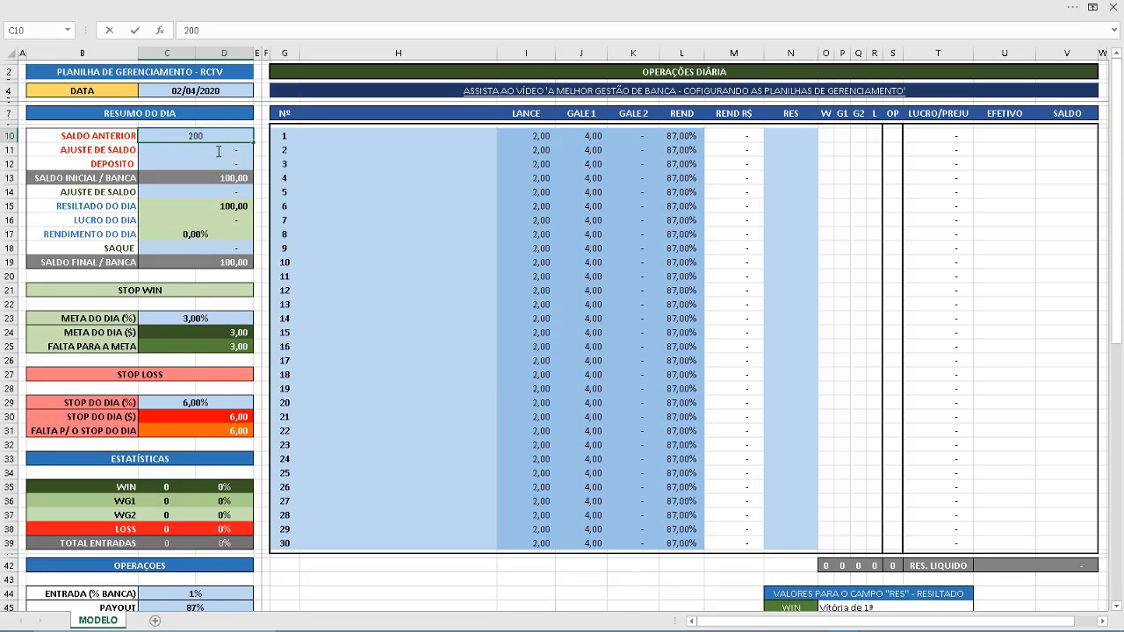
{"action": "key", "text": "Return"}
Check PAYOUT, set MARTINGALE to 2 and examine the GALE 2 column of the daily operations.
{"action": "scroll", "coordinate": [219, 153], "scroll_direction": "down", "scroll_amount": 5}
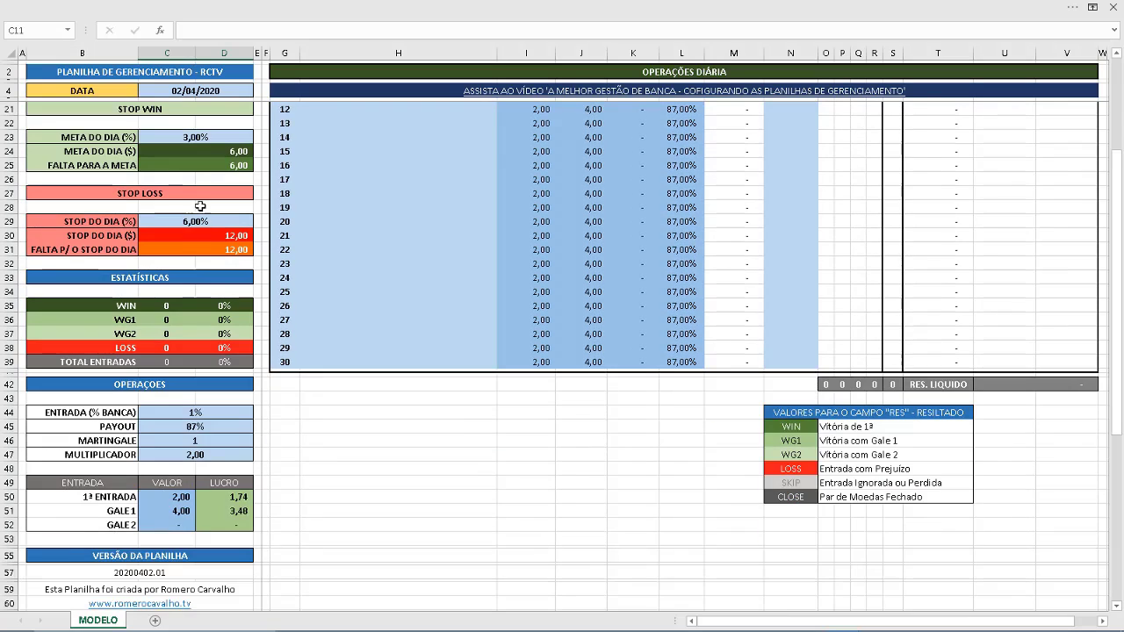
{"action": "left_click", "coordinate": [188, 425]}
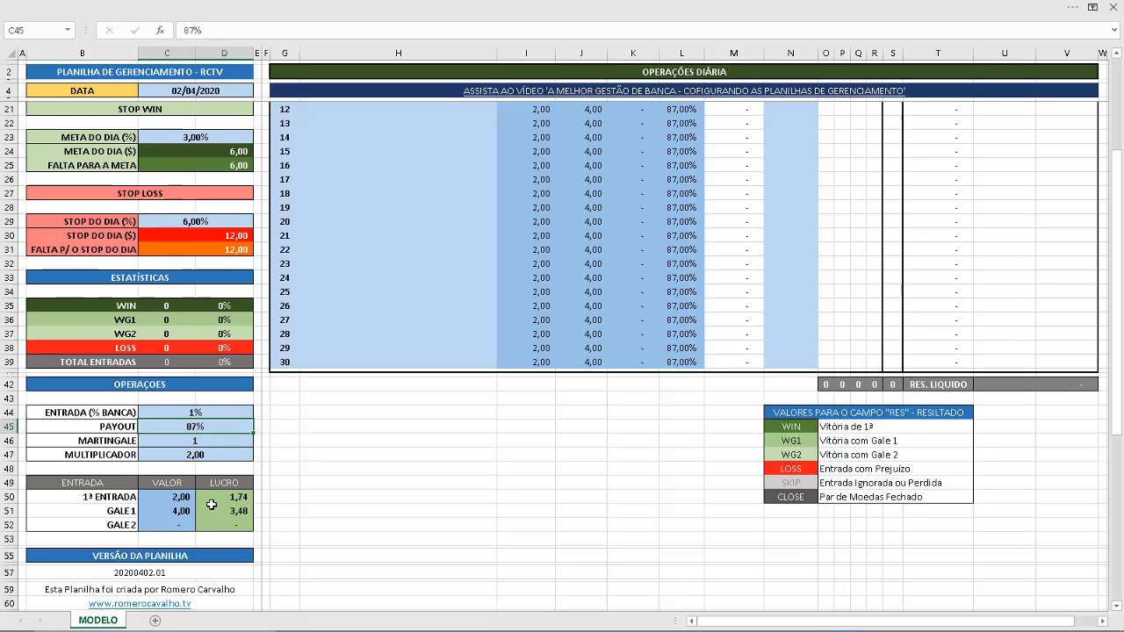
{"action": "left_click", "coordinate": [186, 440]}
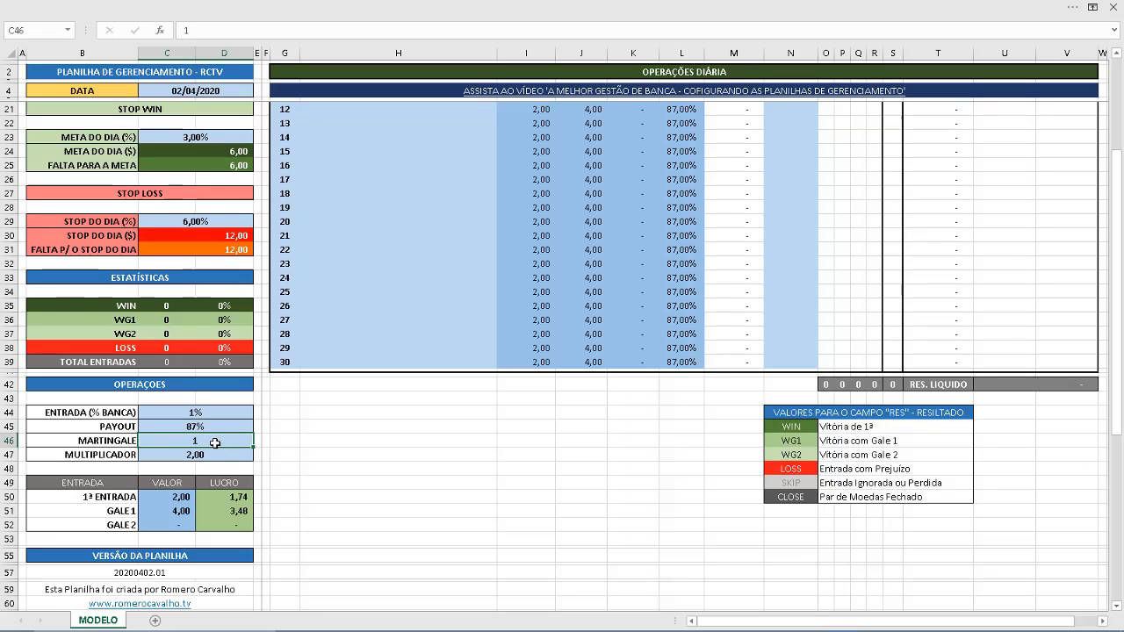
{"action": "type", "text": "2"}
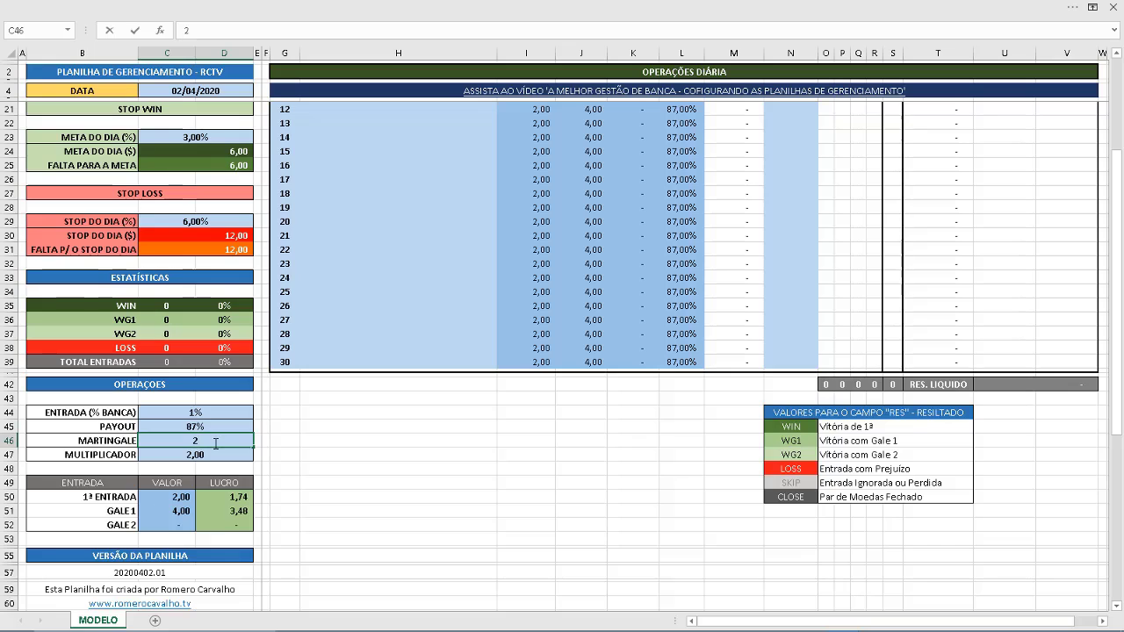
{"action": "key", "text": "Return"}
{"action": "scroll", "coordinate": [570, 330], "scroll_direction": "up", "scroll_amount": 5}
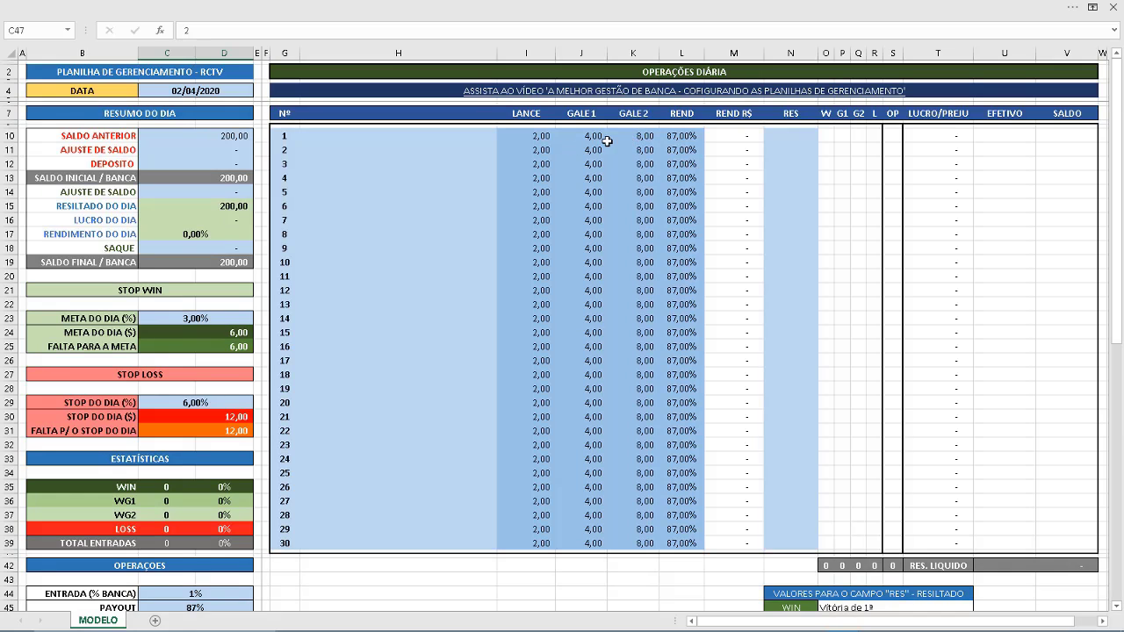
Return MARTINGALE under OPERAÇÕES to 1.
{"action": "scroll", "coordinate": [219, 395], "scroll_direction": "down", "scroll_amount": 5}
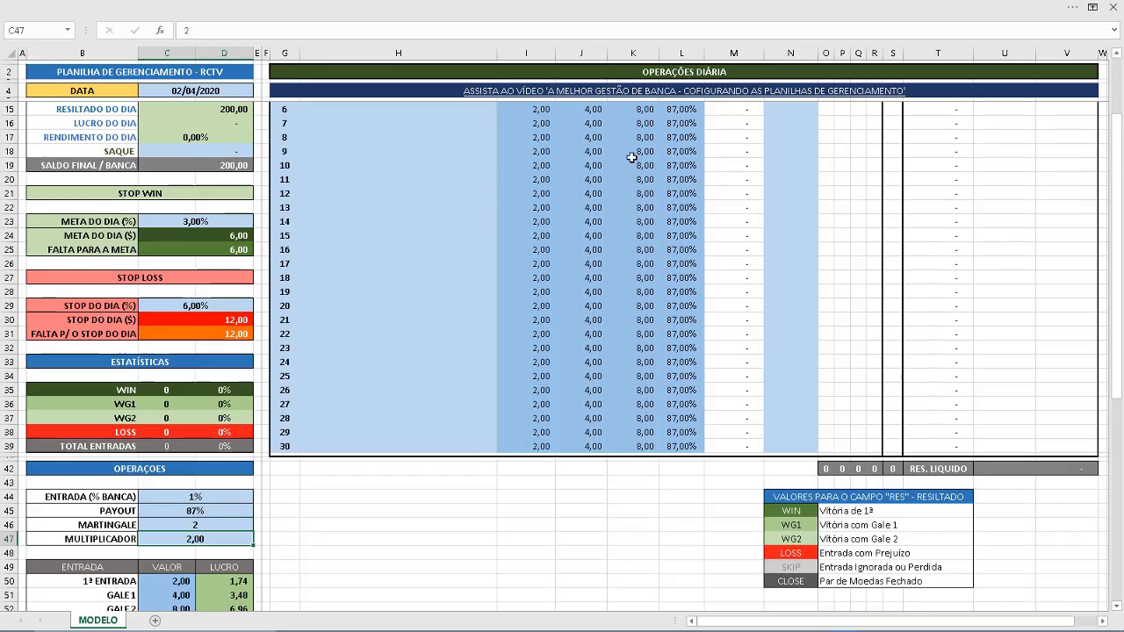
{"action": "left_click", "coordinate": [217, 397]}
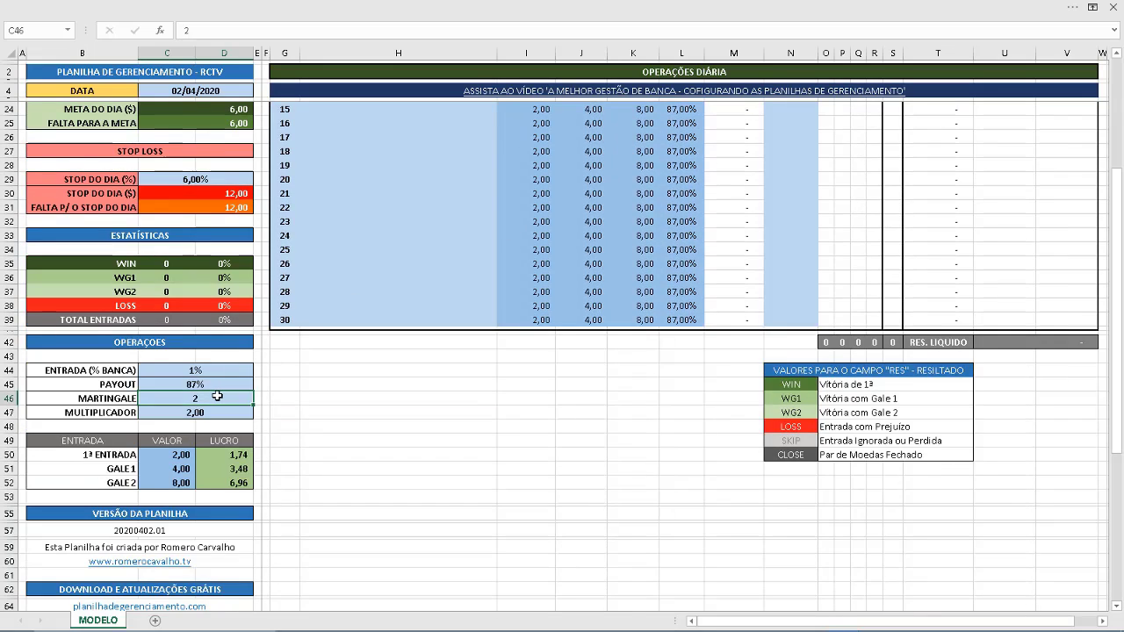
{"action": "type", "text": "1"}
{"action": "key", "text": "Return"}
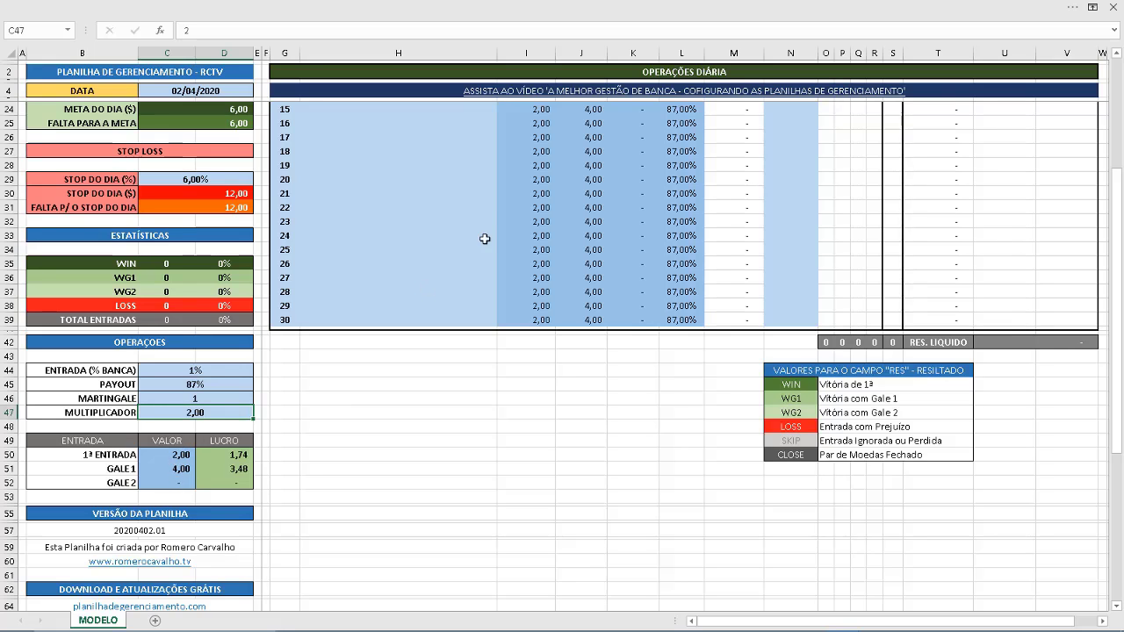
Look over the version, download and course link sections below the ENTRADA table, and the daily operations table from operation 1.
{"action": "scroll", "coordinate": [503, 209], "scroll_direction": "up", "scroll_amount": 6}
{"action": "scroll", "coordinate": [447, 254], "scroll_direction": "down", "scroll_amount": 10}
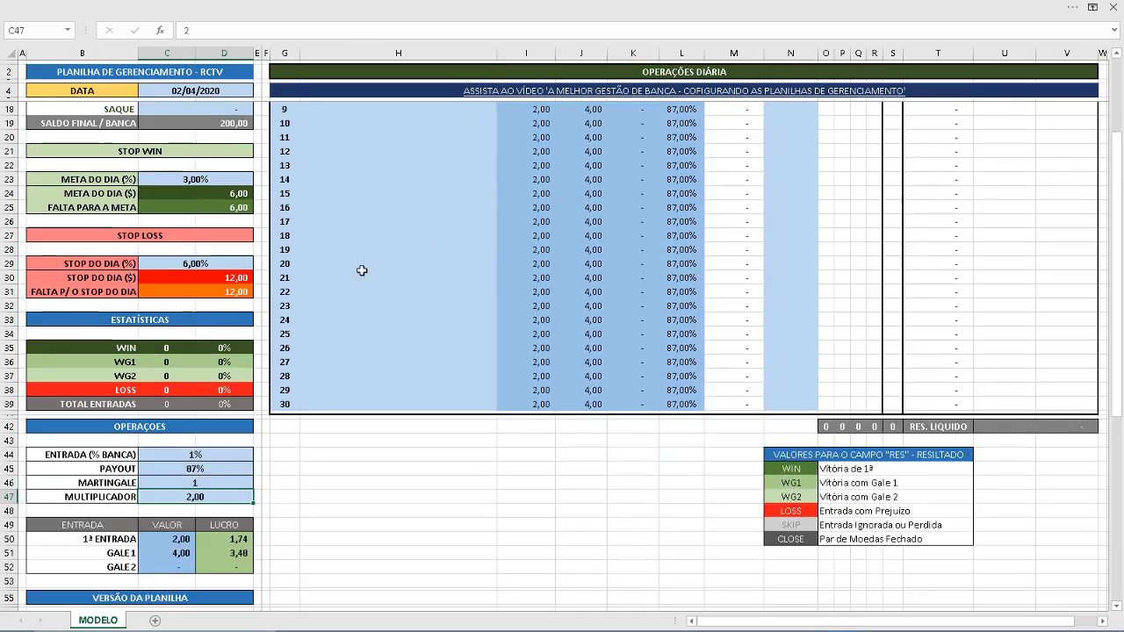
{"action": "scroll", "coordinate": [181, 407], "scroll_direction": "down", "scroll_amount": 2}
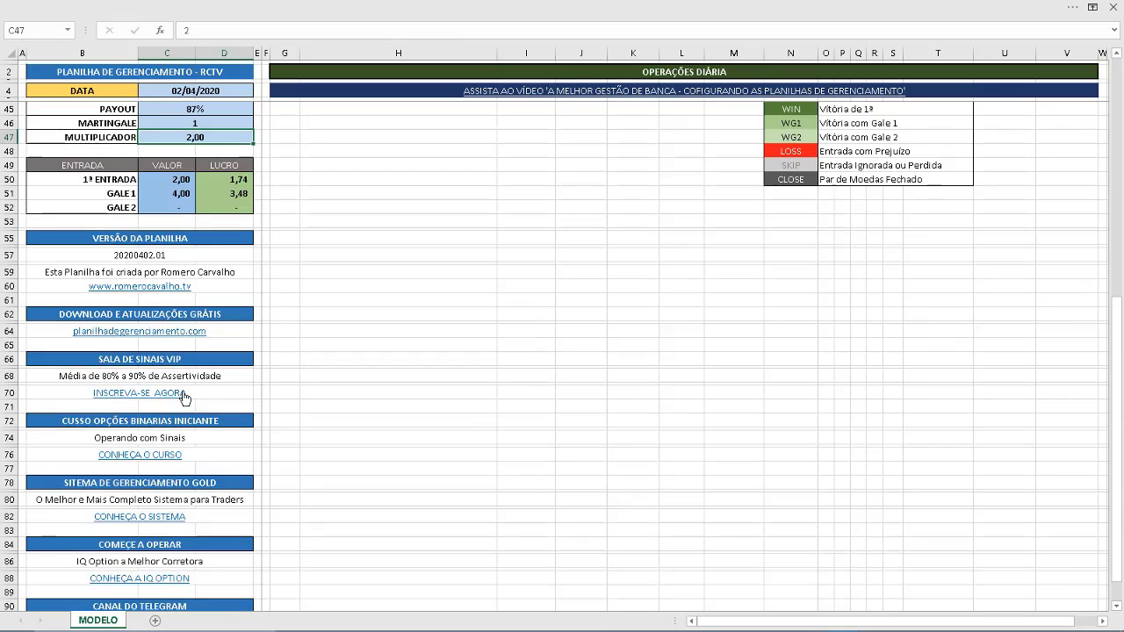
{"action": "scroll", "coordinate": [188, 413], "scroll_direction": "up", "scroll_amount": 1}
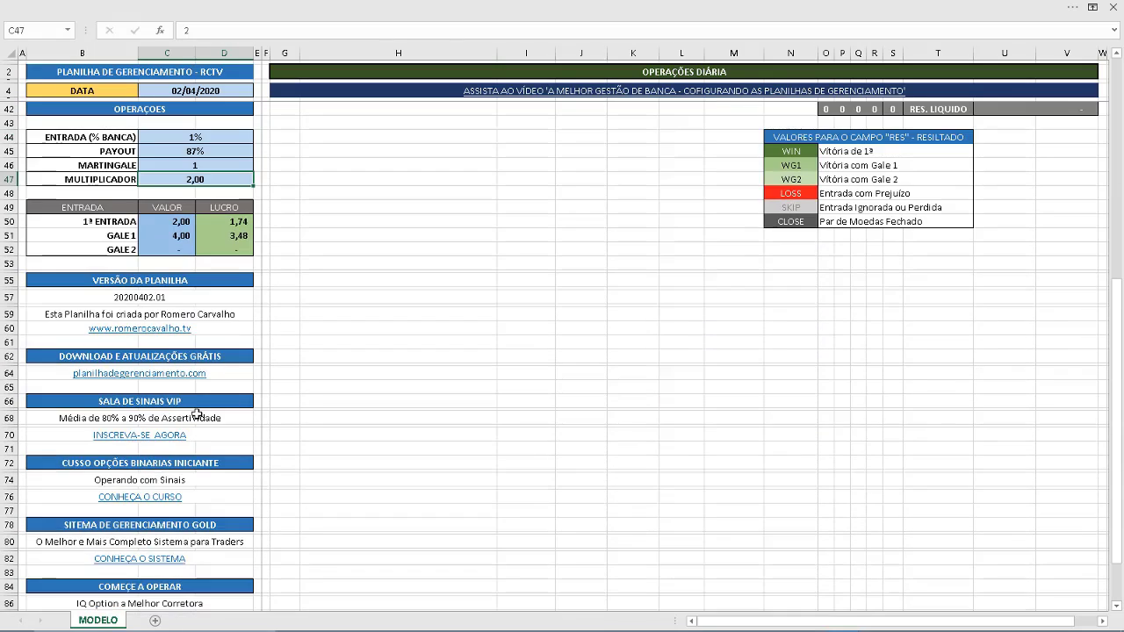
{"action": "scroll", "coordinate": [216, 399], "scroll_direction": "up", "scroll_amount": 3}
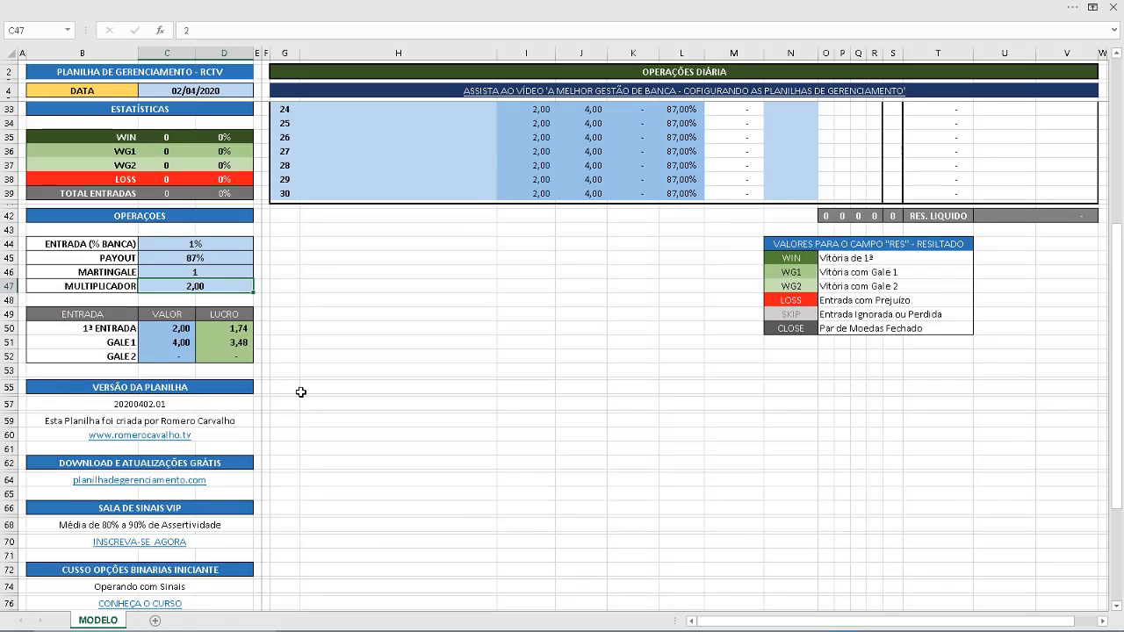
{"action": "scroll", "coordinate": [302, 392], "scroll_direction": "up", "scroll_amount": 9}
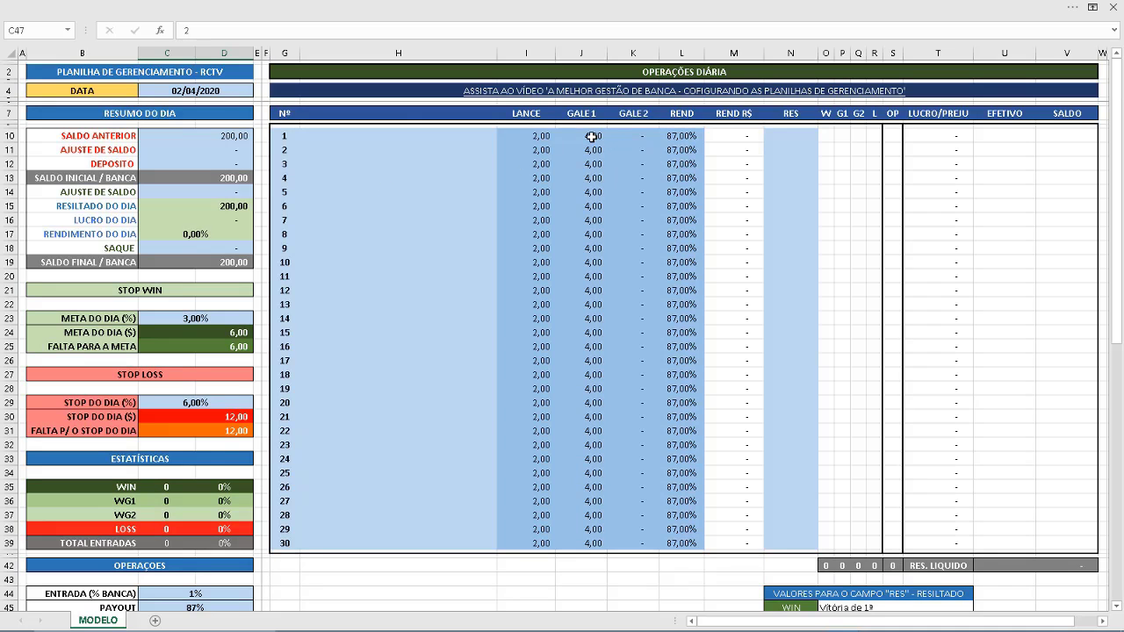
{"action": "left_click", "coordinate": [329, 138]}
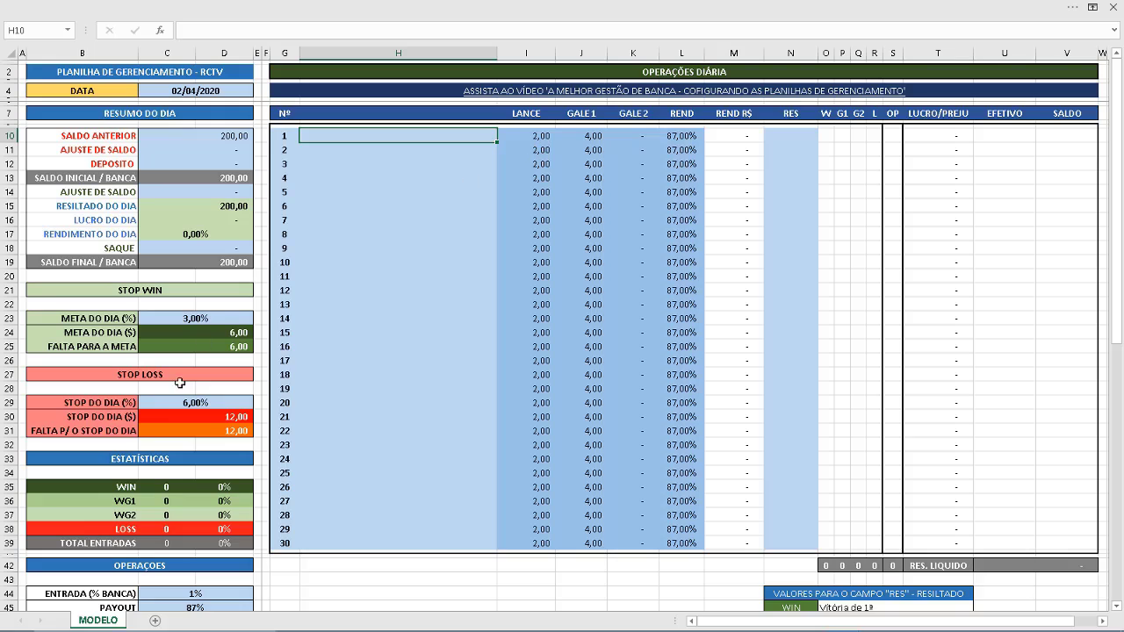
{"action": "scroll", "coordinate": [180, 387], "scroll_direction": "down", "scroll_amount": 4}
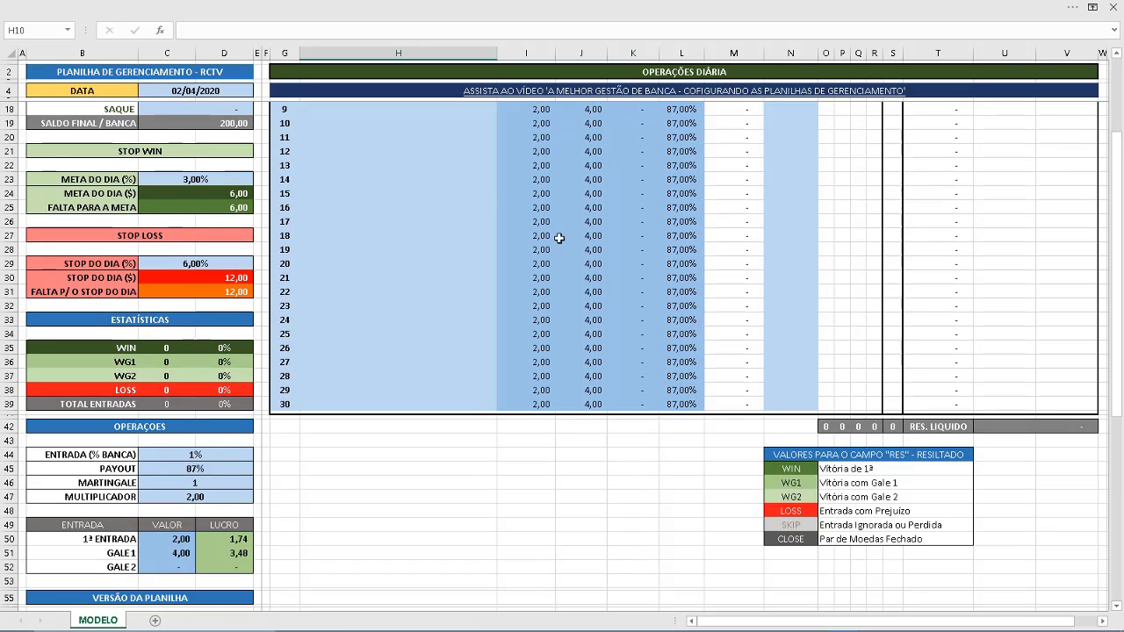
Check the LANCE formulas of operations 1 and 2, and set LANCE for operation 1 to 3.
{"action": "scroll", "coordinate": [560, 239], "scroll_direction": "up", "scroll_amount": 3}
{"action": "mouse_move", "coordinate": [545, 110]}
{"action": "left_mouse_down"}
{"action": "mouse_move", "coordinate": [607, 327]}
{"action": "mouse_move", "coordinate": [684, 523]}
{"action": "mouse_move", "coordinate": [632, 329]}
{"action": "mouse_move", "coordinate": [545, 132]}
{"action": "mouse_move", "coordinate": [550, 115]}
{"action": "left_mouse_up"}
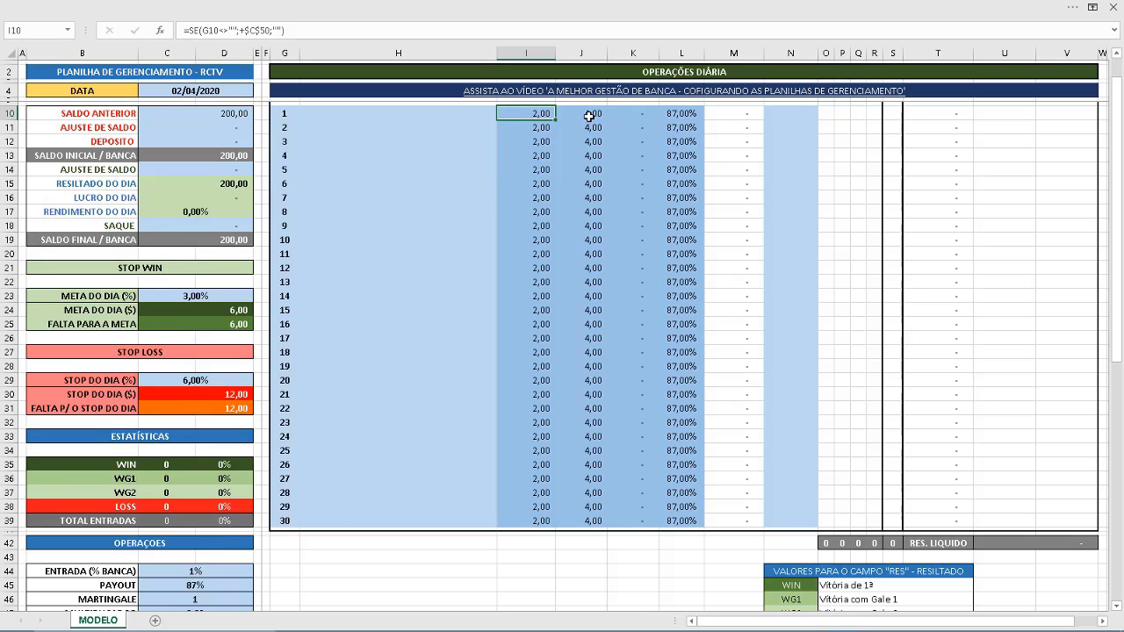
{"action": "left_click", "coordinate": [549, 131]}
{"action": "scroll", "coordinate": [559, 134], "scroll_direction": "up", "scroll_amount": 1}
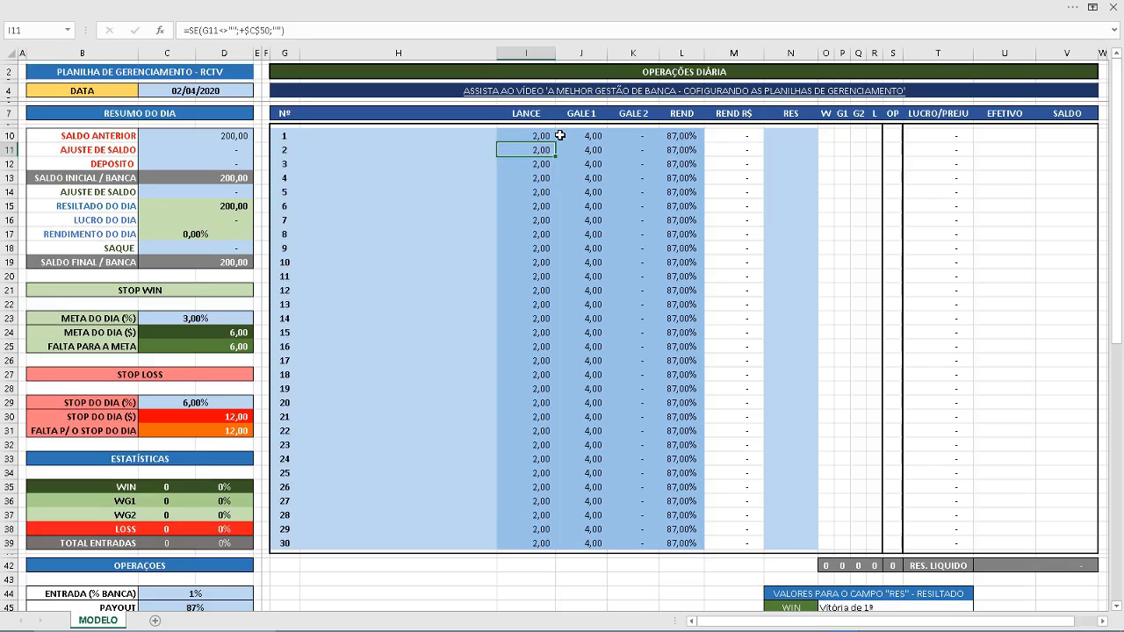
{"action": "left_click", "coordinate": [525, 133]}
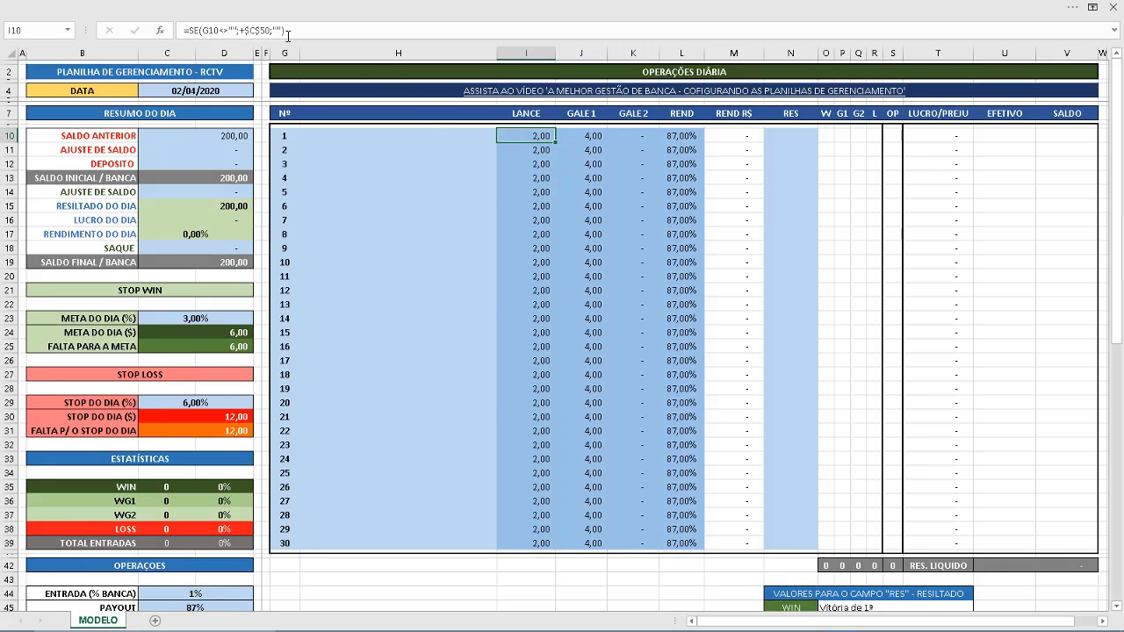
{"action": "triple_click", "coordinate": [544, 138]}
{"action": "type", "text": "3"}
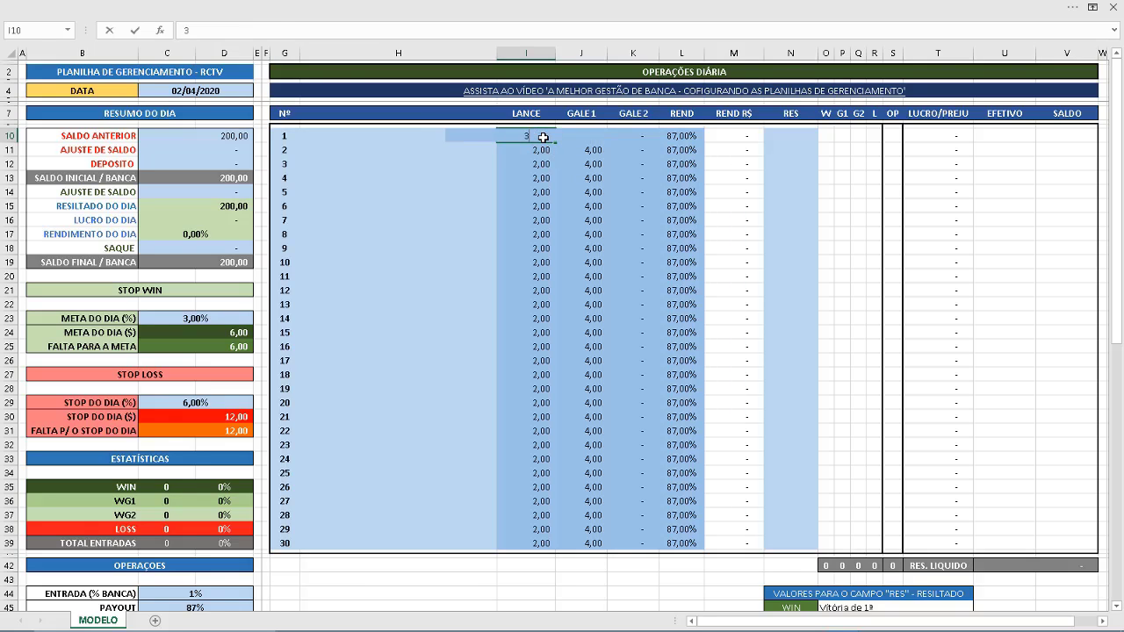
{"action": "key", "text": "Return"}
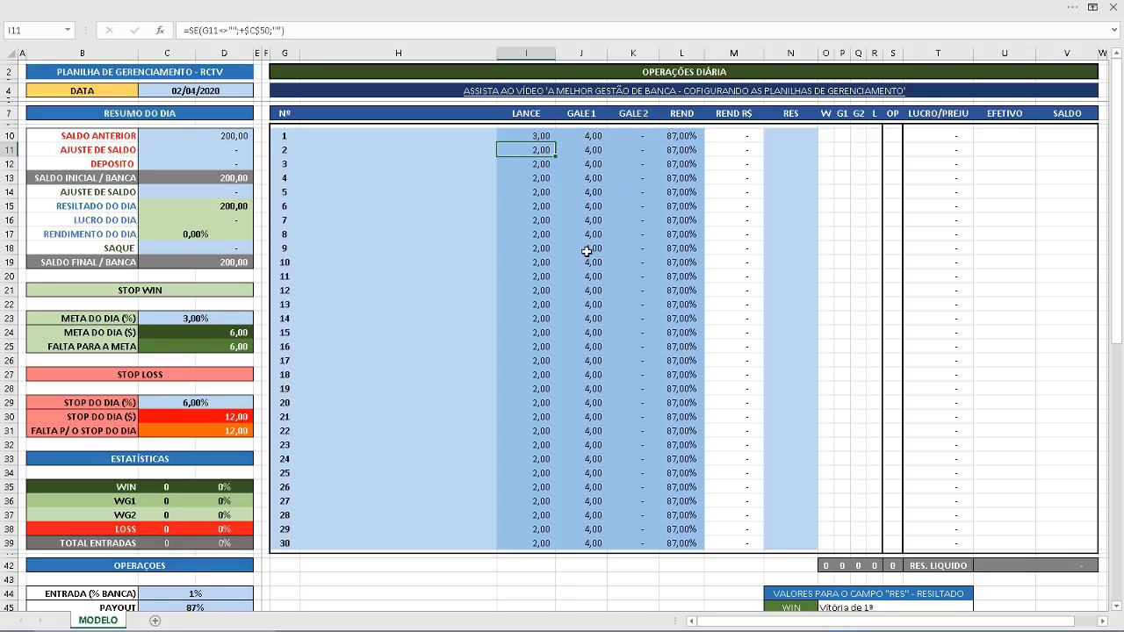
Restore the LANCE formula of operation 1 by copying it from operation 2.
{"action": "key", "text": "ctrl+c"}
{"action": "key", "text": "Up"}
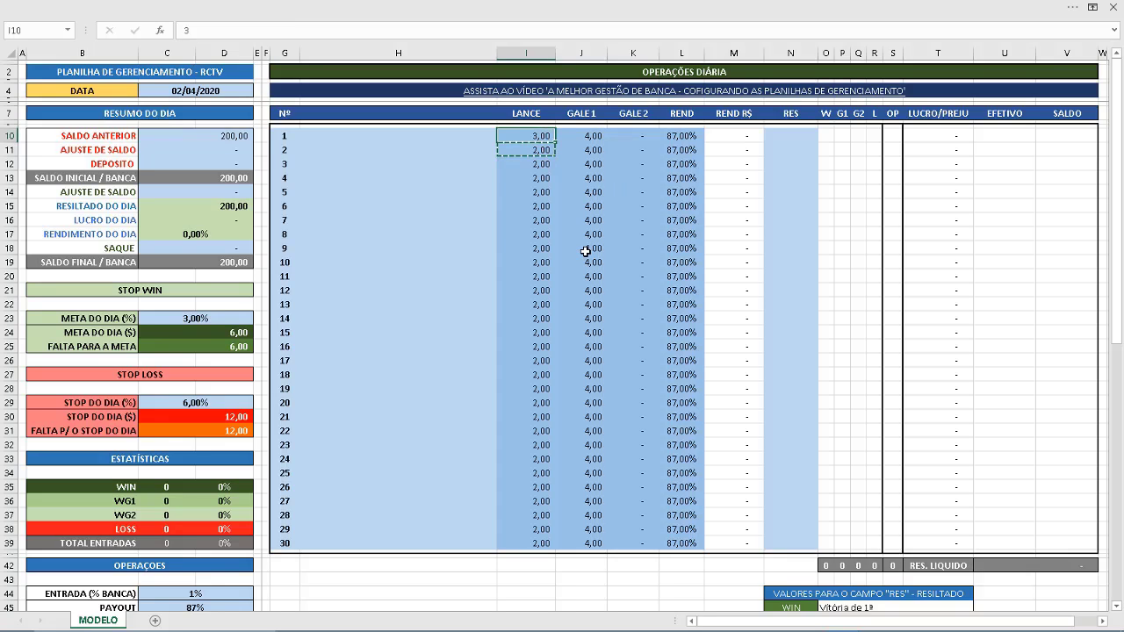
{"action": "key", "text": "Return"}
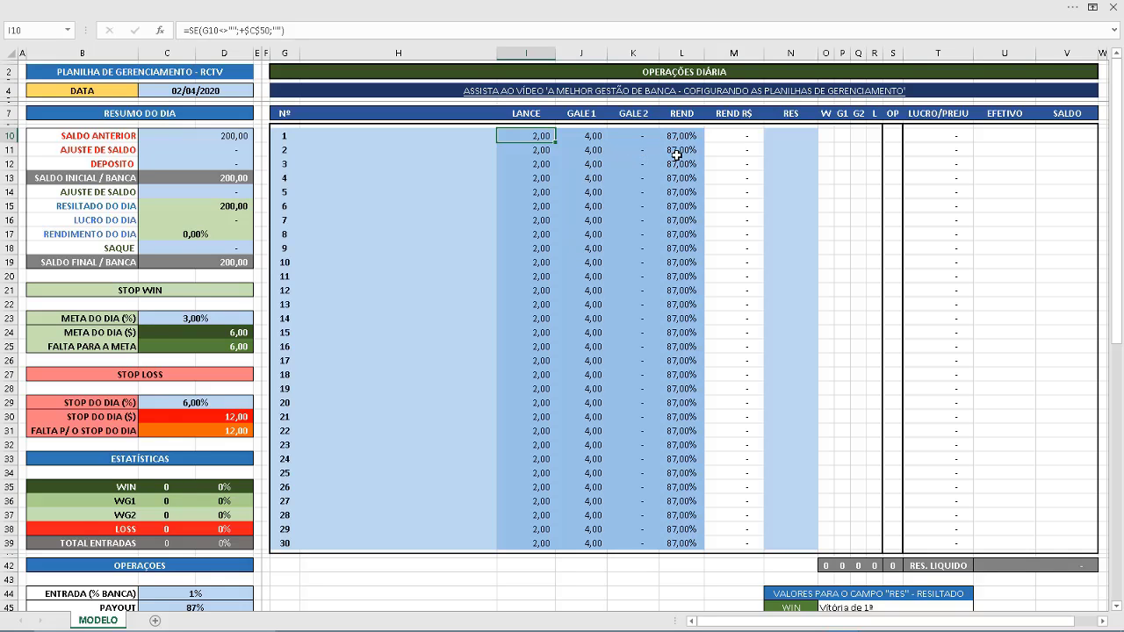
Set REND for operation 5 in the daily operations table to 80%.
{"action": "left_click", "coordinate": [671, 190]}
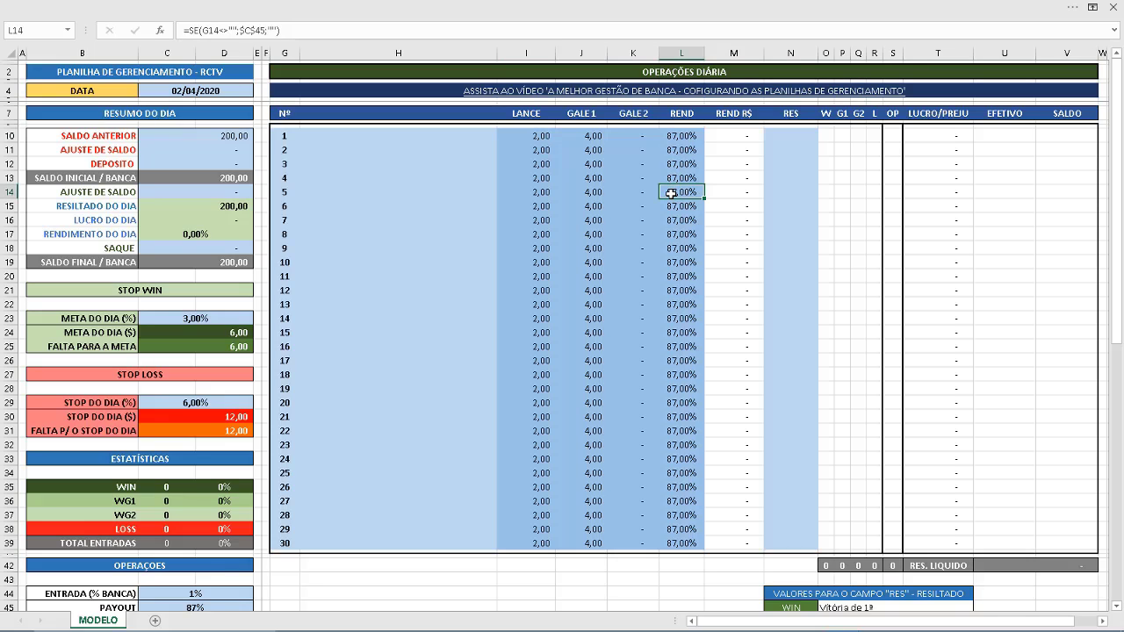
{"action": "scroll", "coordinate": [299, 461], "scroll_direction": "down", "scroll_amount": 2}
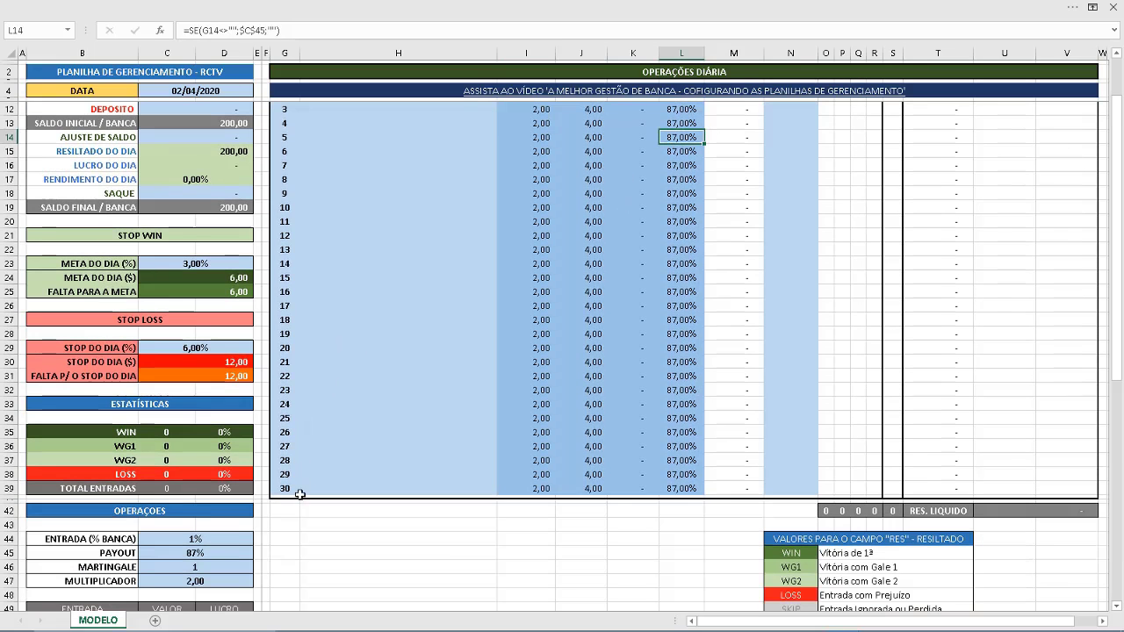
{"action": "scroll", "coordinate": [676, 188], "scroll_direction": "up", "scroll_amount": 2}
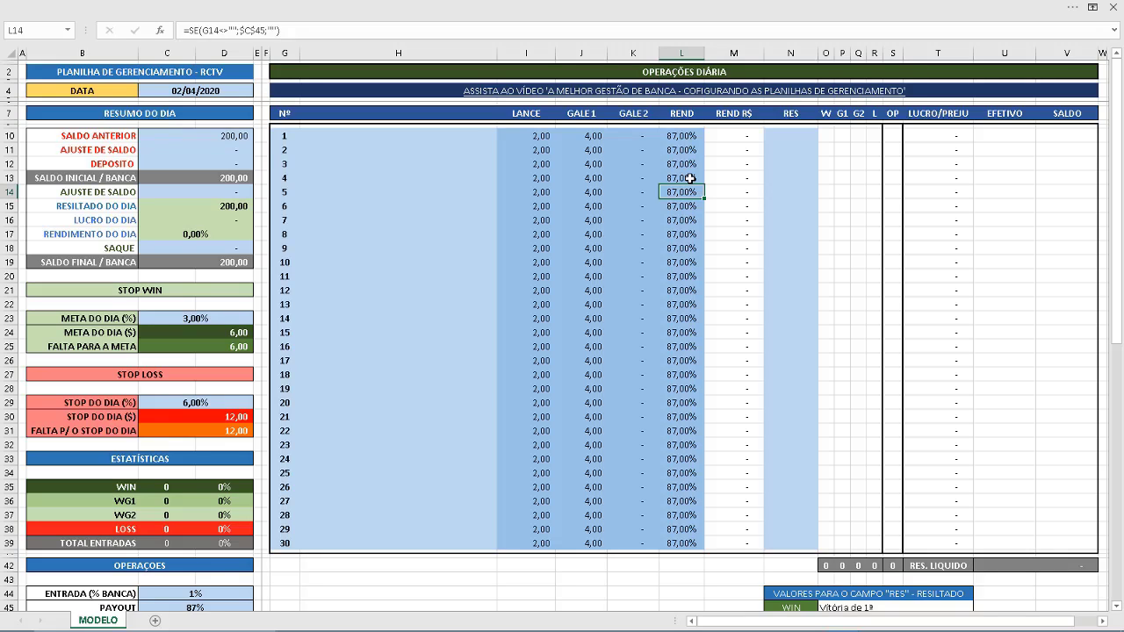
{"action": "type", "text": "80"}
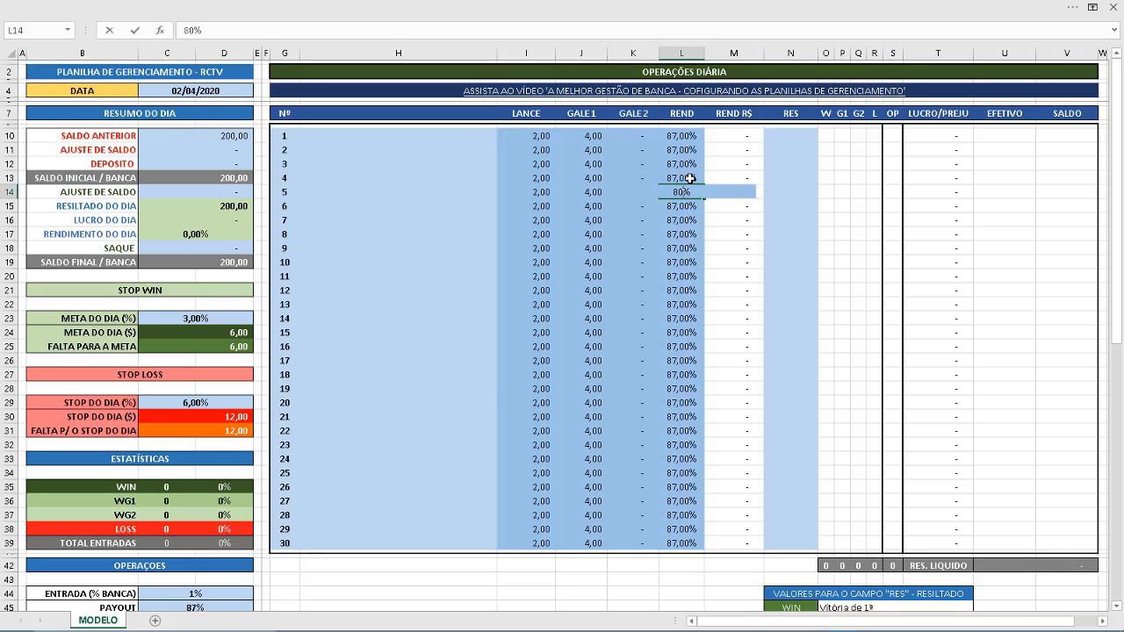
{"action": "key", "text": "Return"}
Copy the REND value of operation 5 to operations 6 through 8.
{"action": "key", "text": "Up"}
{"action": "key", "text": "ctrl+c"}
{"action": "key", "text": "Down"}
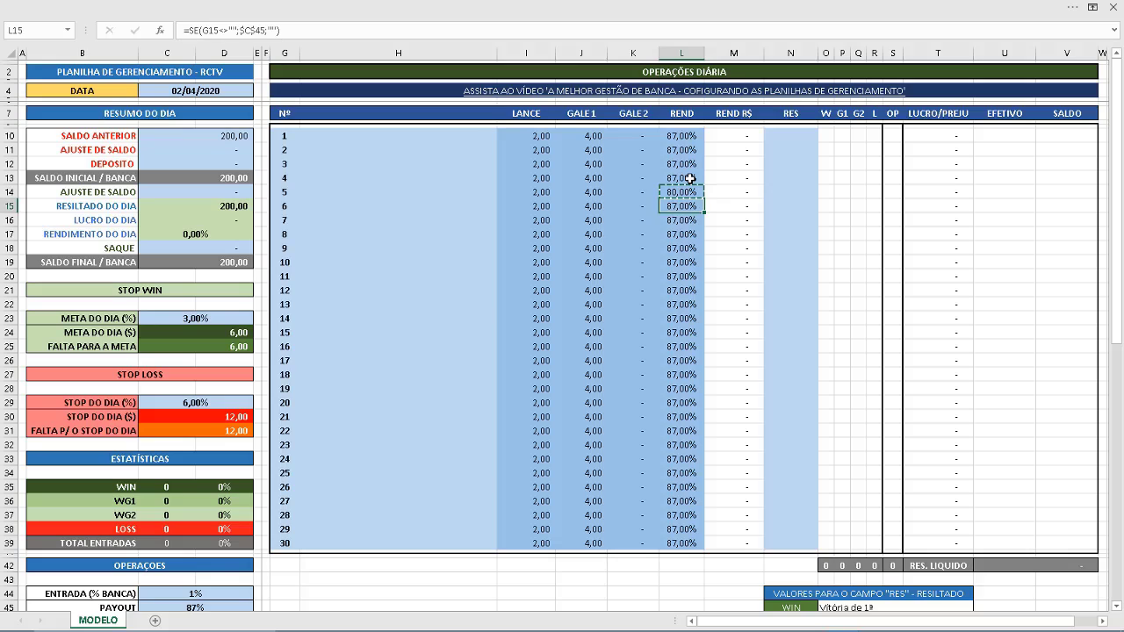
{"action": "key", "text": "shift+Down"}
{"action": "key", "text": "shift+Down"}
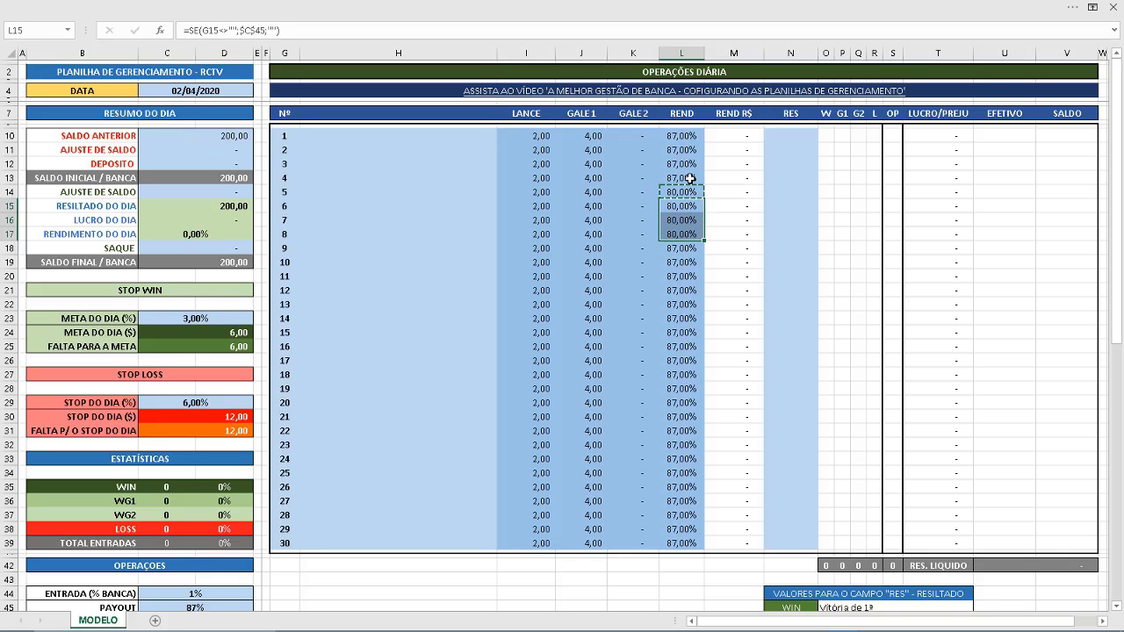
{"action": "key", "text": "Escape"}
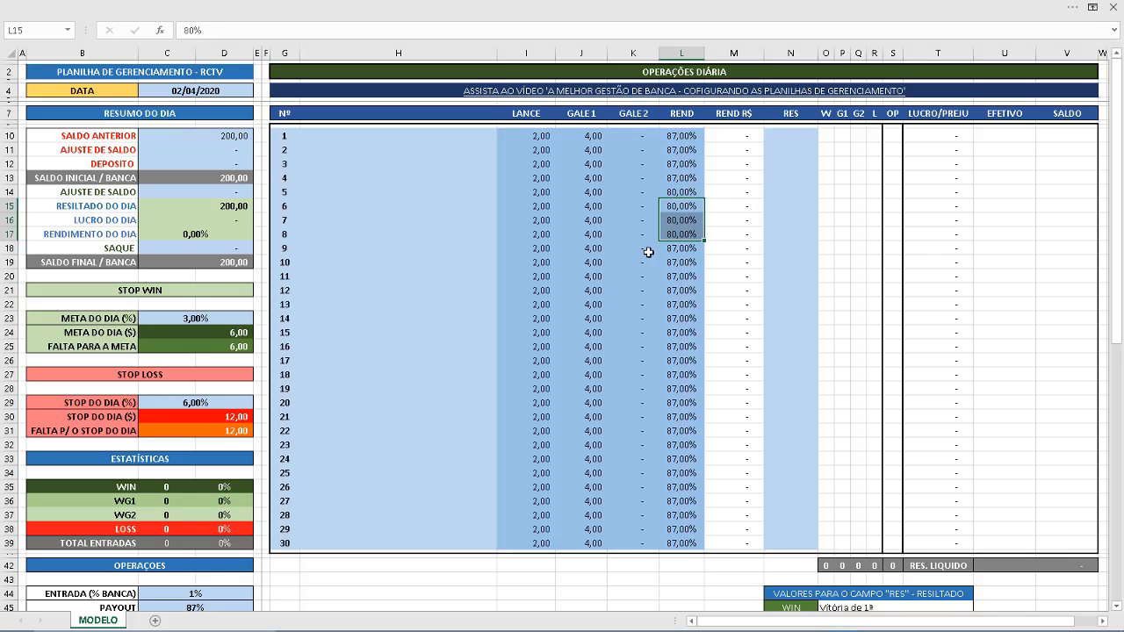
Check the PAYOUT setting under OPERAÇÕES and undo the REND changes for operations 5 through 8.
{"action": "scroll", "coordinate": [167, 446], "scroll_direction": "down", "scroll_amount": 3}
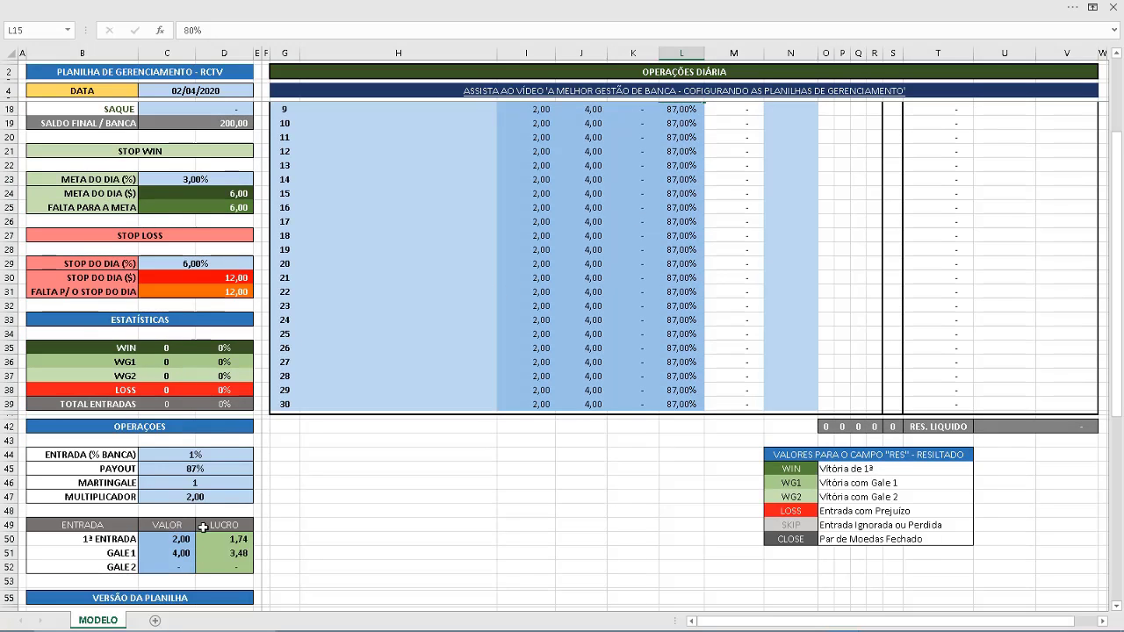
{"action": "left_click", "coordinate": [211, 471]}
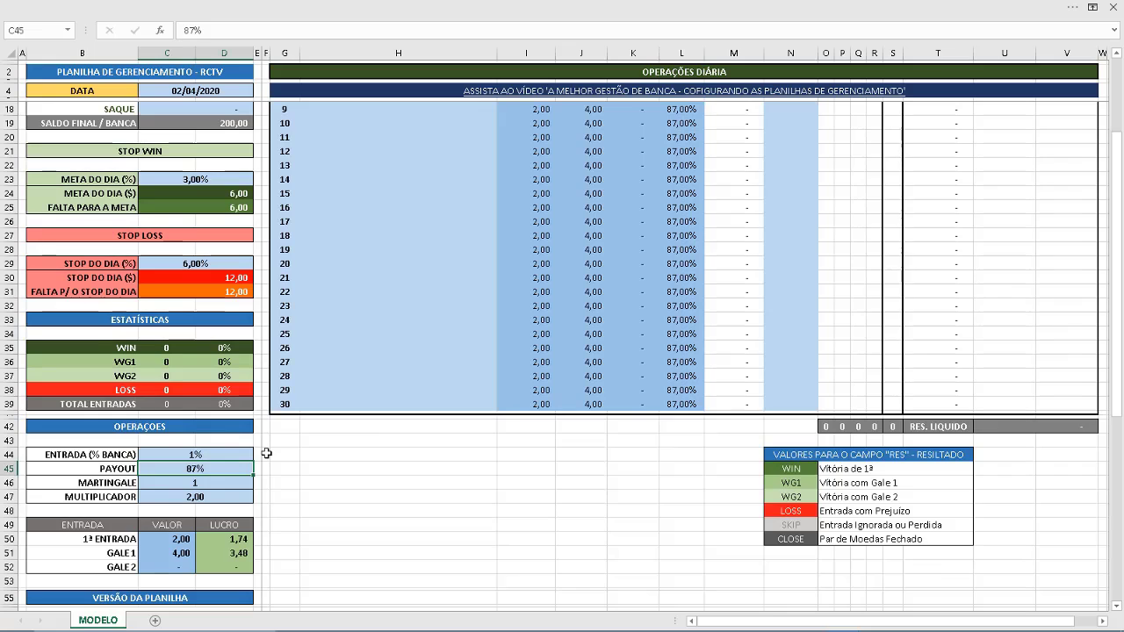
{"action": "scroll", "coordinate": [497, 228], "scroll_direction": "up", "scroll_amount": 4}
{"action": "key", "text": "ctrl+z"}
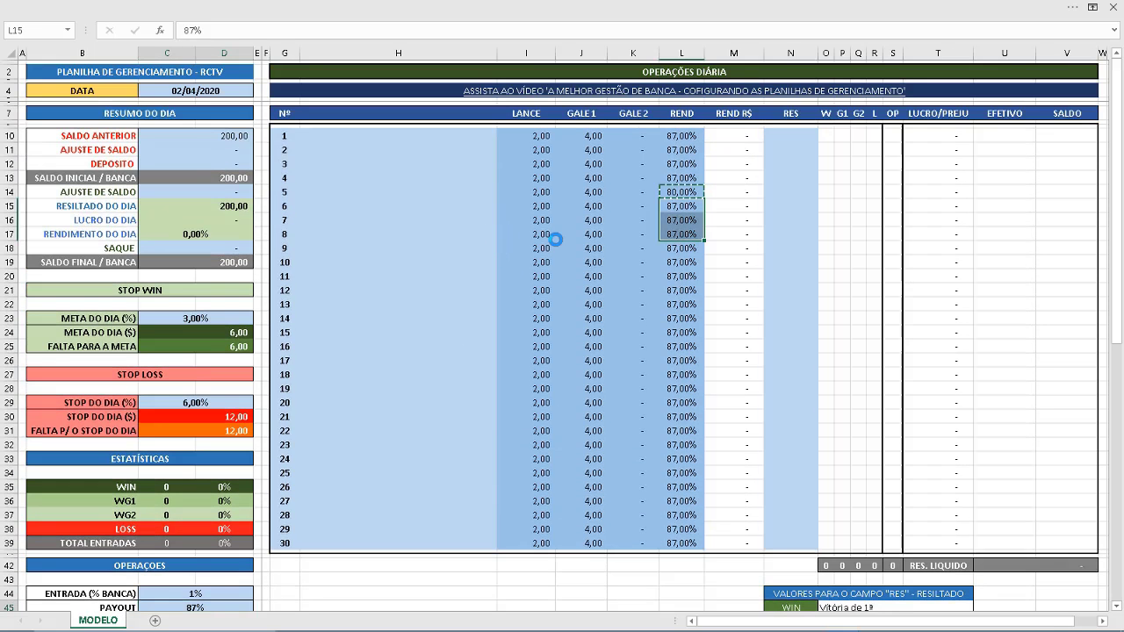
{"action": "key", "text": "ctrl+z"}
Set PAYOUT under OPERAÇÕES to 86% and check the REND column of the daily operations.
{"action": "scroll", "coordinate": [456, 291], "scroll_direction": "down", "scroll_amount": 4}
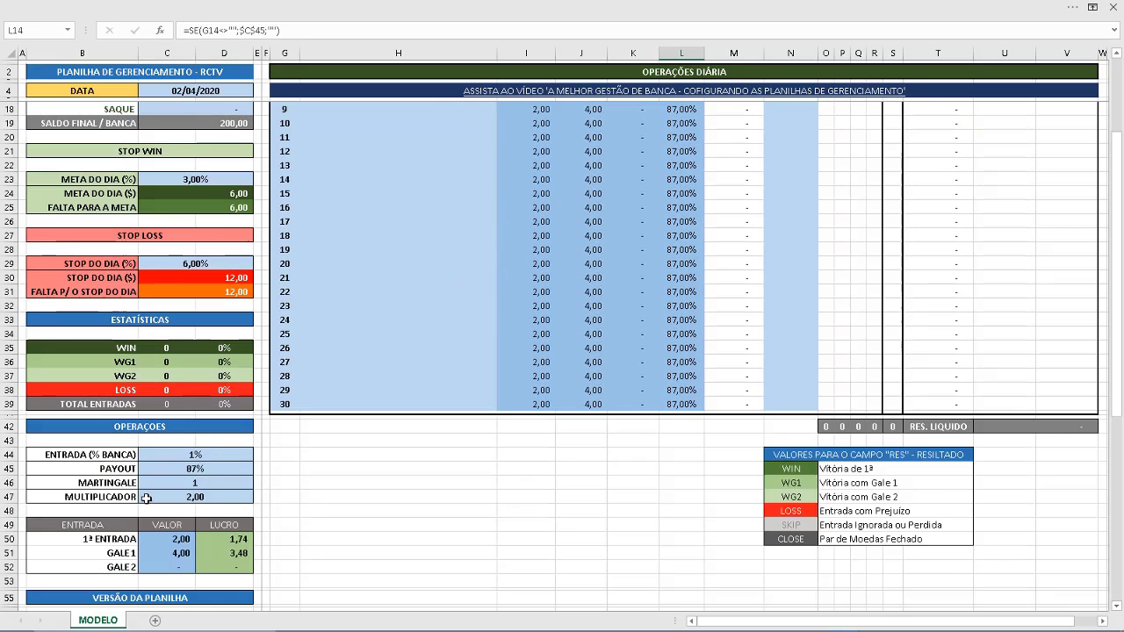
{"action": "left_click", "coordinate": [247, 468]}
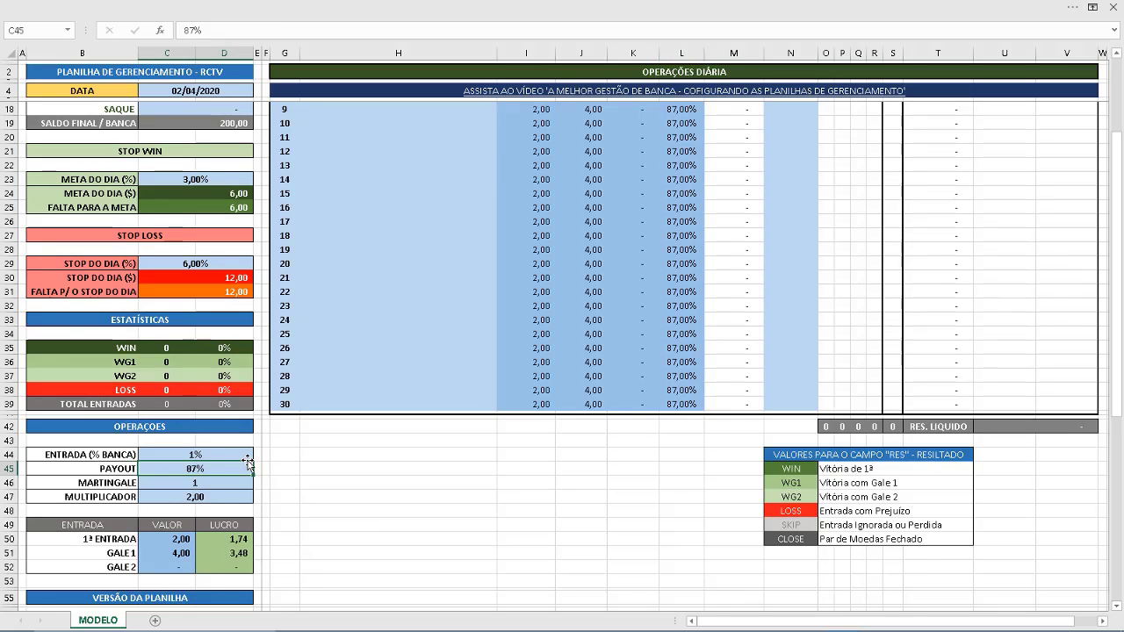
{"action": "type", "text": "86"}
{"action": "key", "text": "Return"}
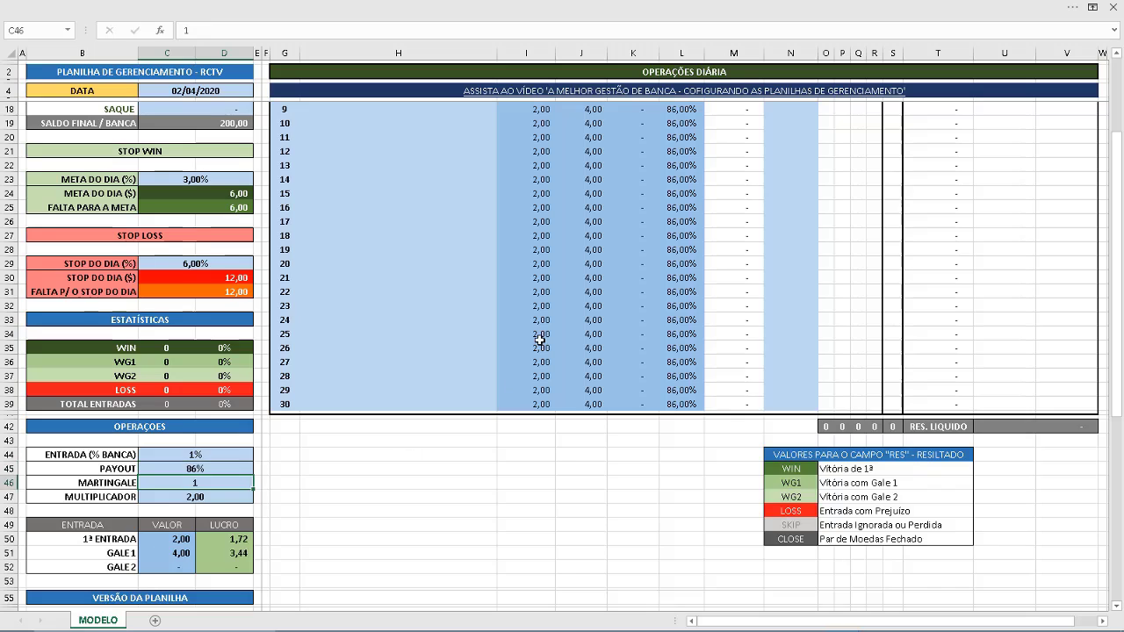
{"action": "scroll", "coordinate": [538, 337], "scroll_direction": "up", "scroll_amount": 3}
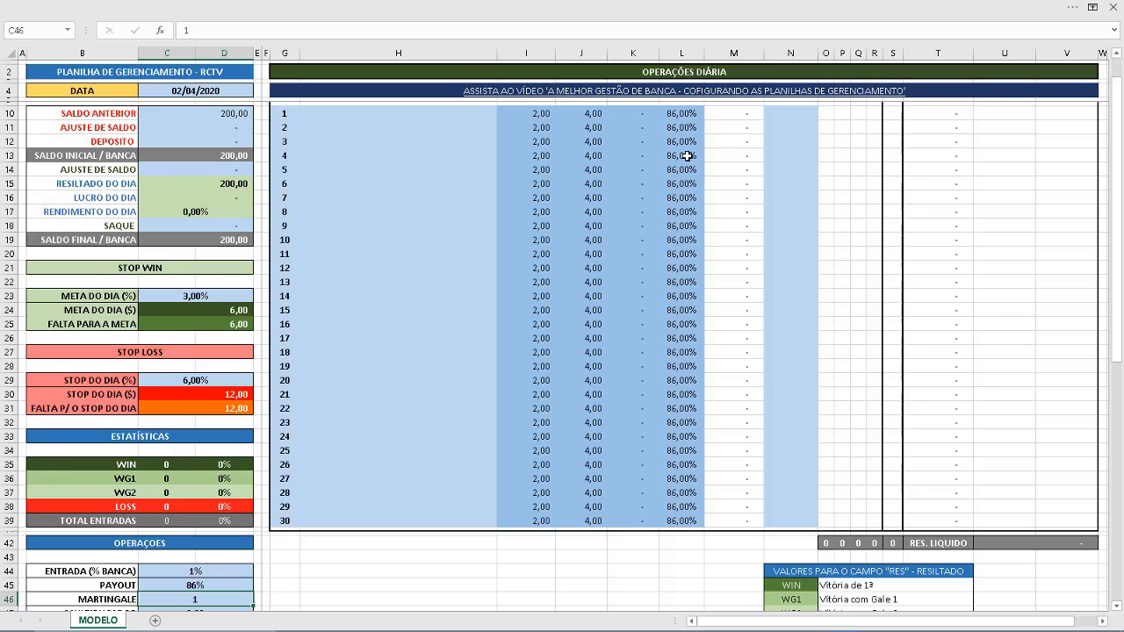
{"action": "scroll", "coordinate": [349, 415], "scroll_direction": "down", "scroll_amount": 1}
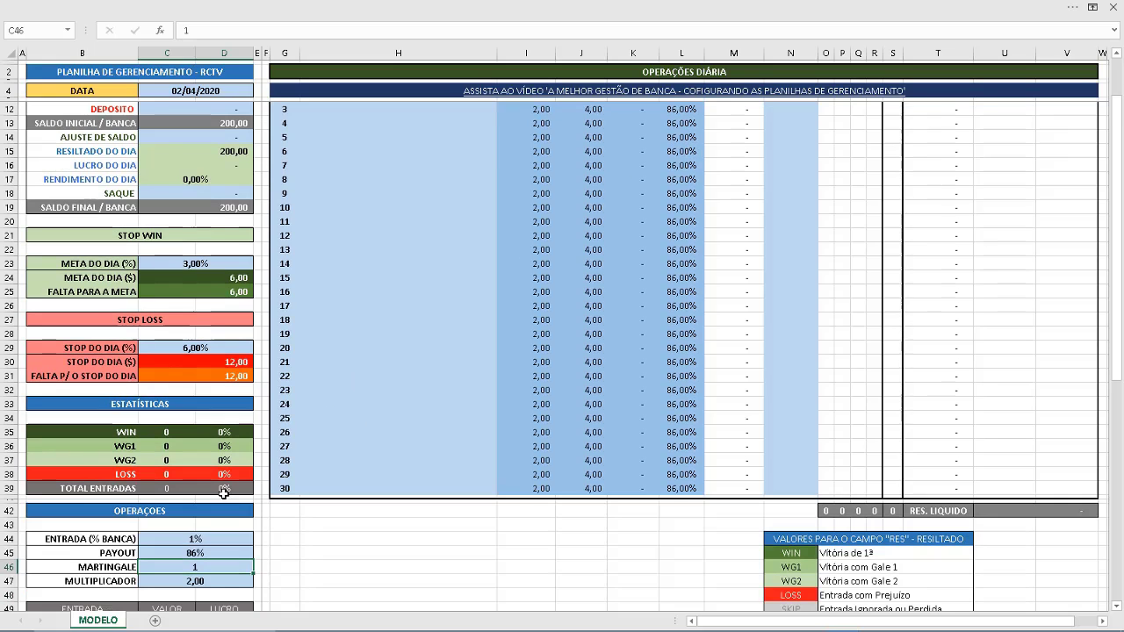
Return PAYOUT under OPERAÇÕES to 87% and check the REND formula of operation 7.
{"action": "left_click", "coordinate": [194, 552]}
{"action": "type", "text": "87"}
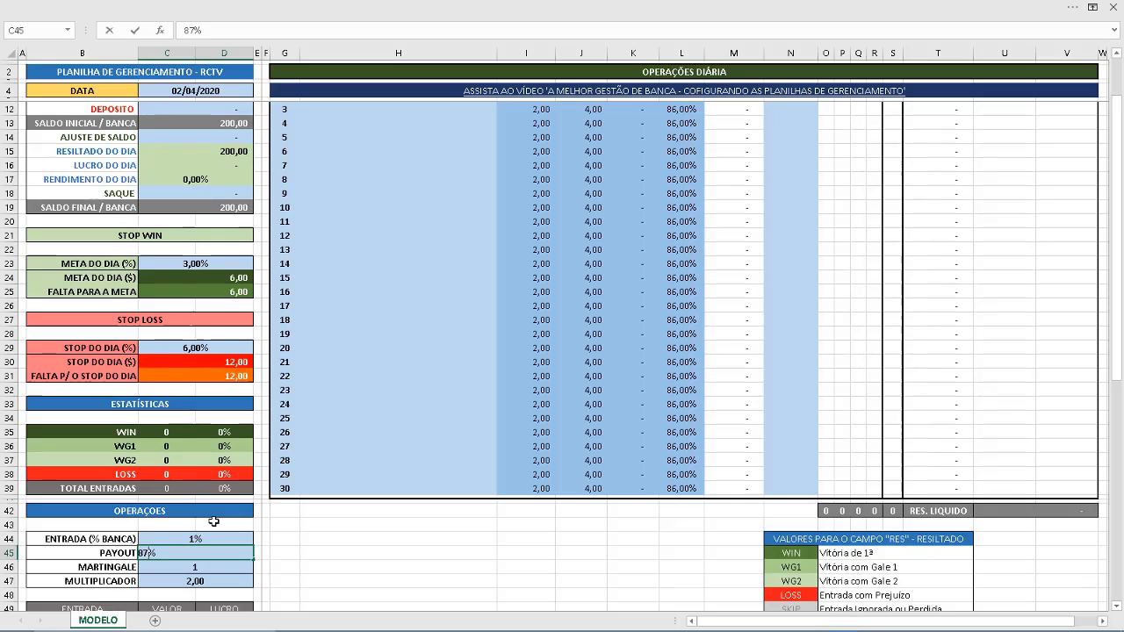
{"action": "key", "text": "Return"}
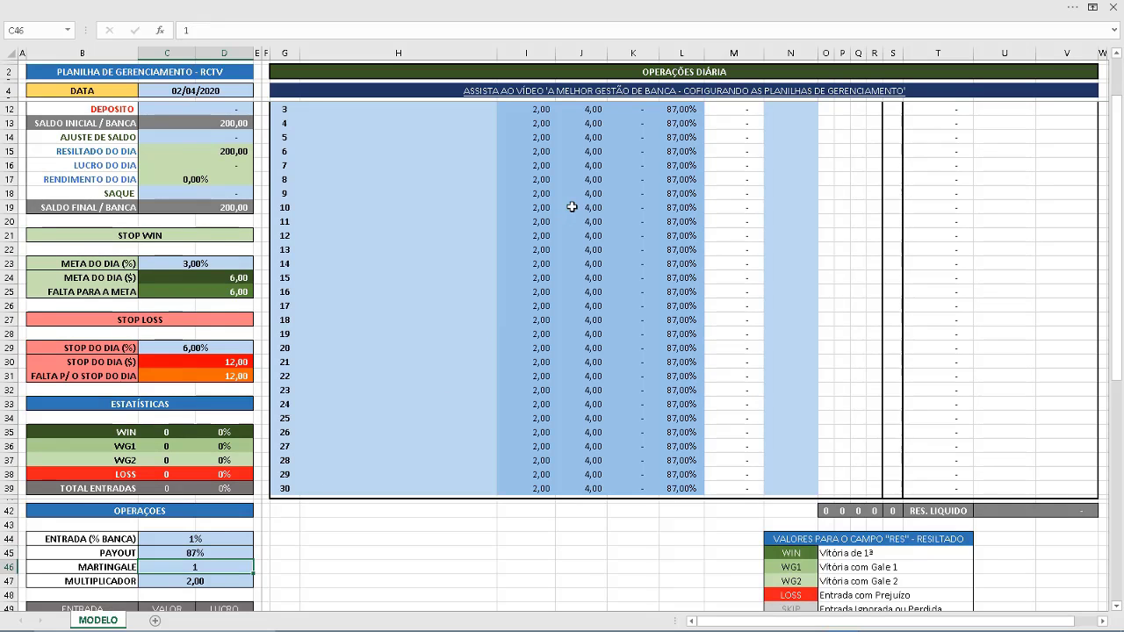
{"action": "left_click", "coordinate": [666, 166]}
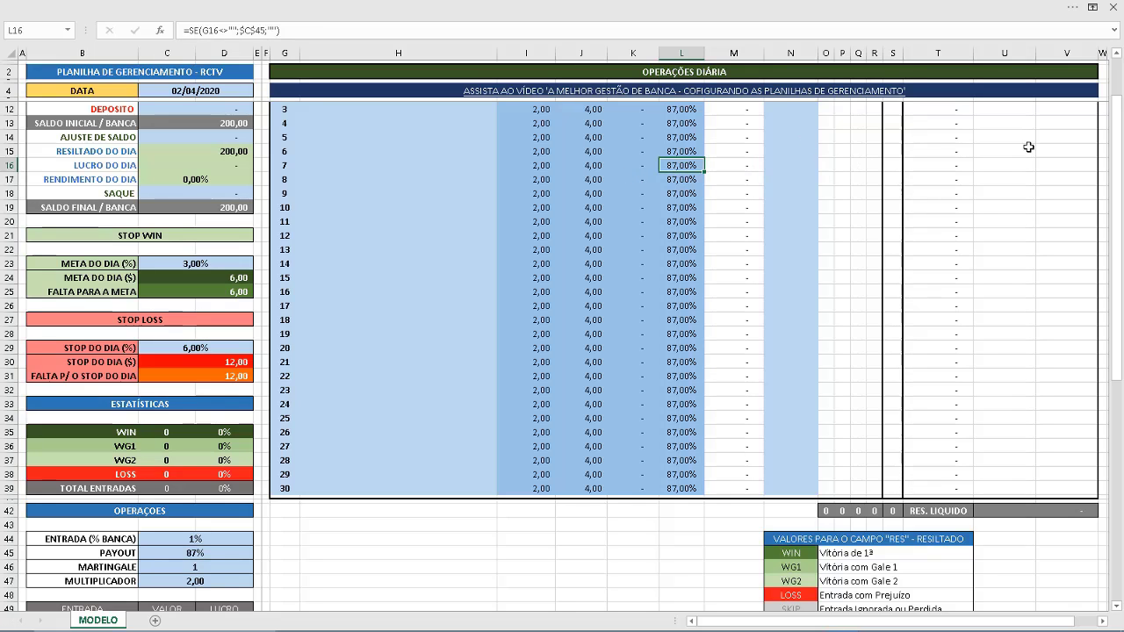
Consult the legend of values for the RES field and enter WIN as the result of operation 1.
{"action": "scroll", "coordinate": [968, 199], "scroll_direction": "up", "scroll_amount": 2}
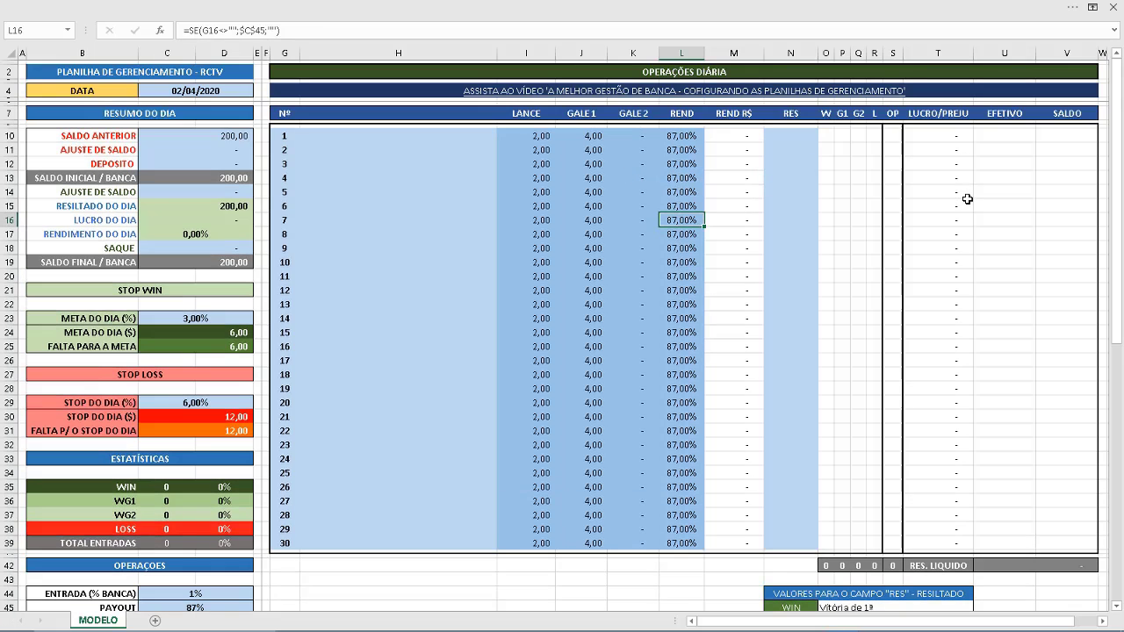
{"action": "left_click", "coordinate": [801, 134]}
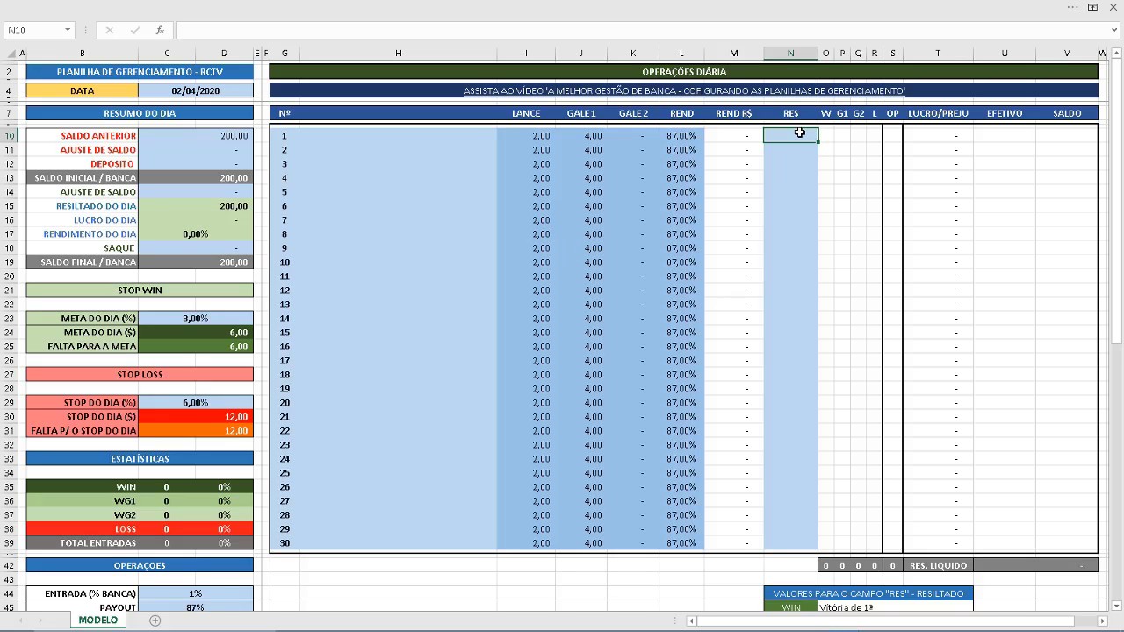
{"action": "scroll", "coordinate": [795, 136], "scroll_direction": "down", "scroll_amount": 3}
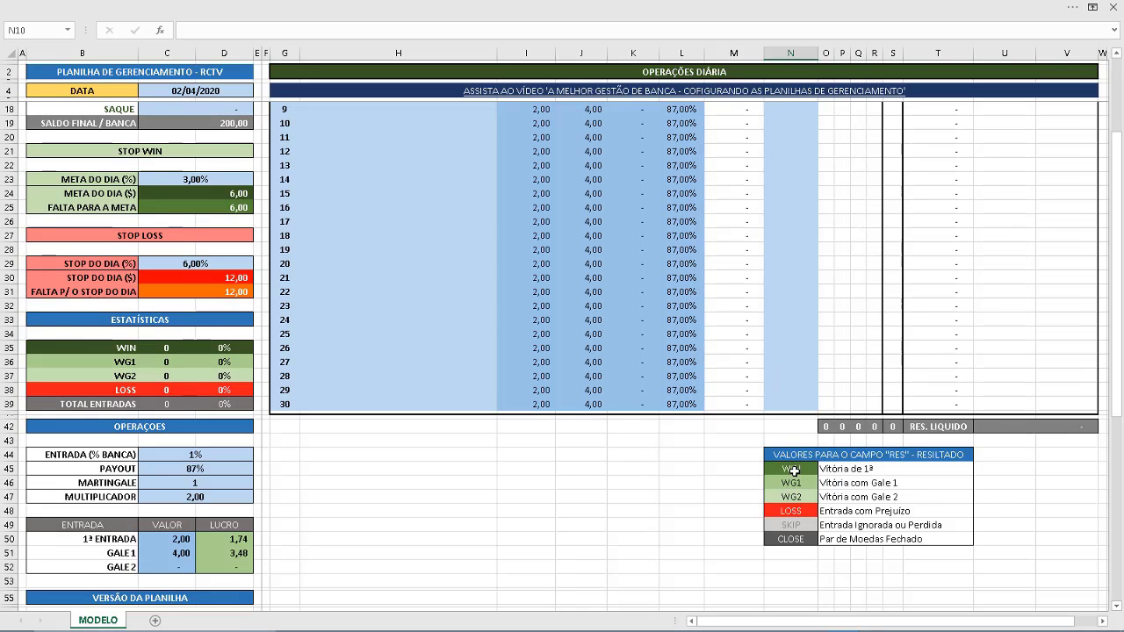
{"action": "scroll", "coordinate": [795, 470], "scroll_direction": "up", "scroll_amount": 3}
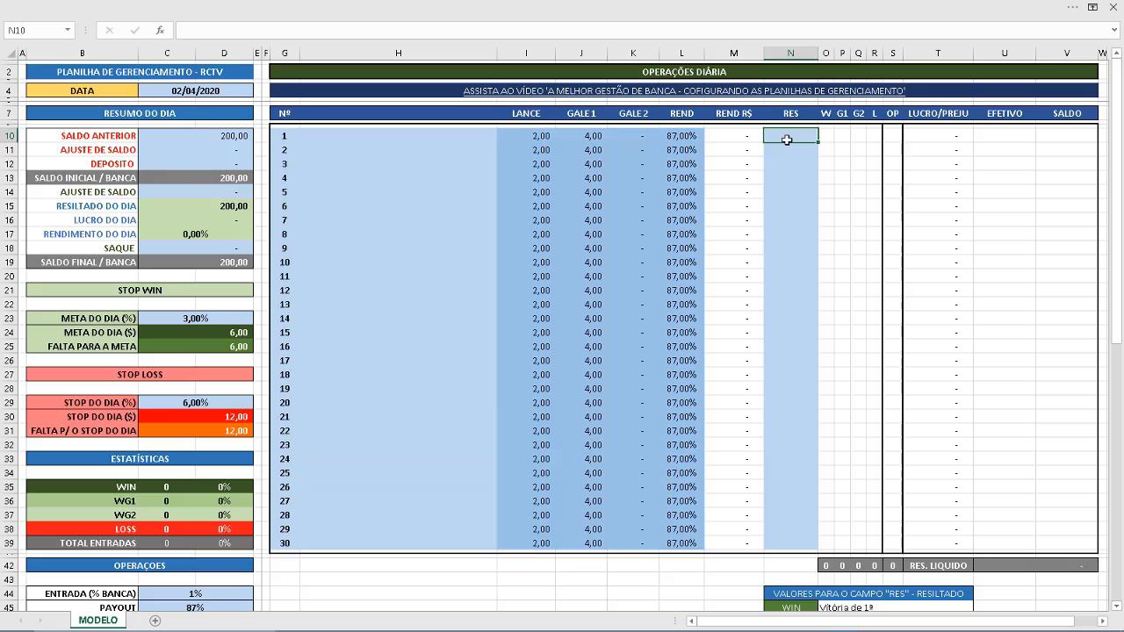
{"action": "type", "text": "WIN"}
{"action": "key", "text": "Return"}
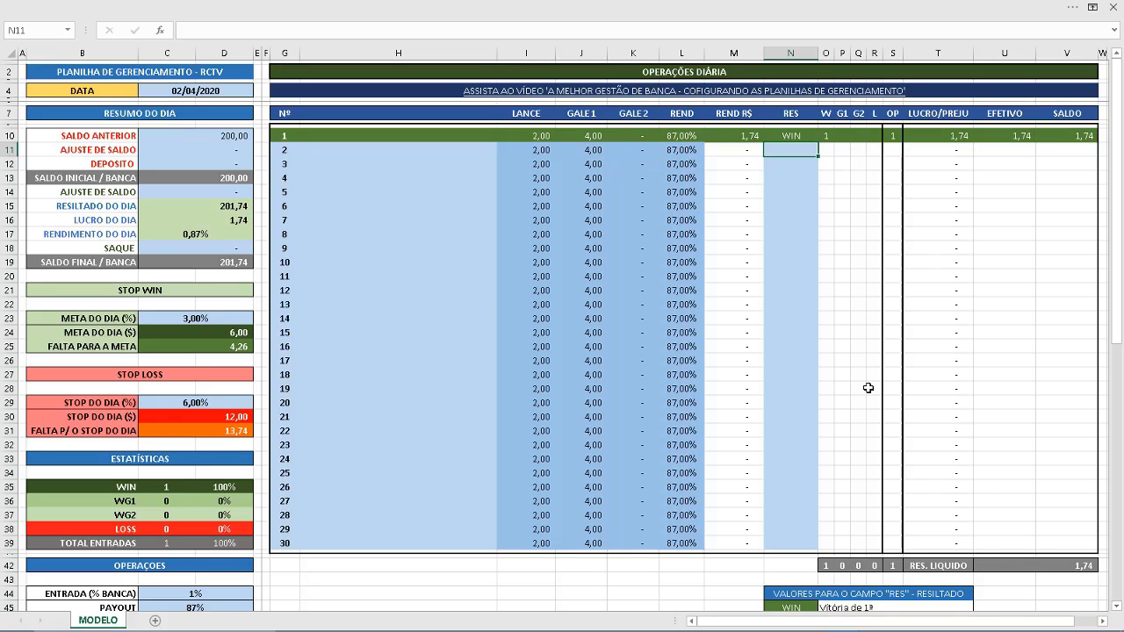
Enter WG1 as the RES of operation 2 and check its REND R$ value.
{"action": "type", "text": "WG1"}
{"action": "key", "text": "Return"}
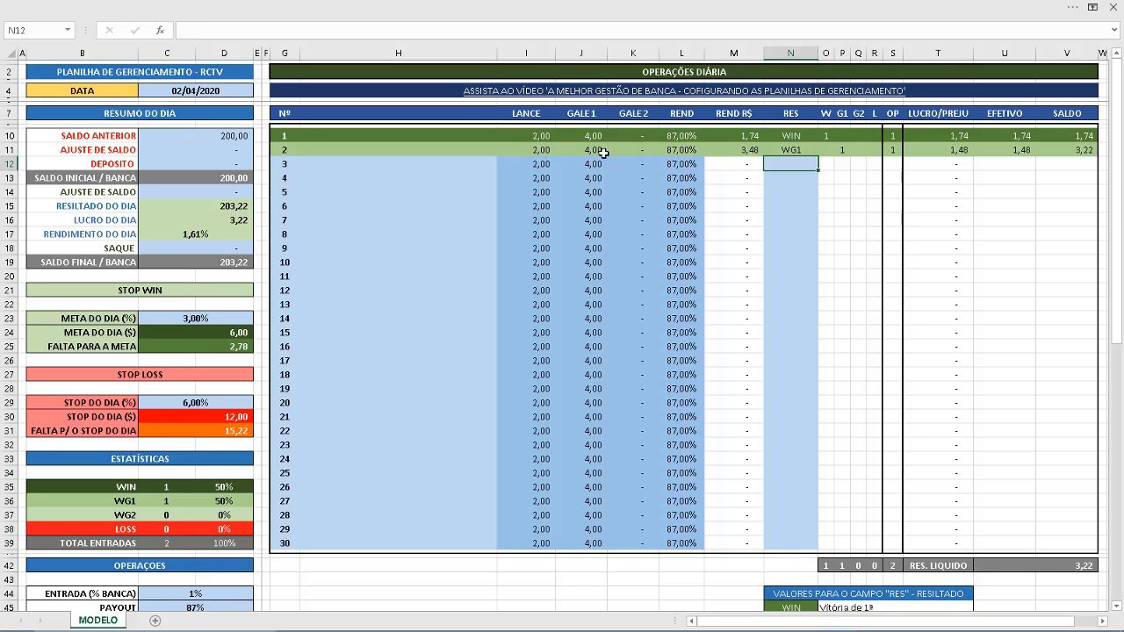
{"action": "left_click", "coordinate": [733, 149]}
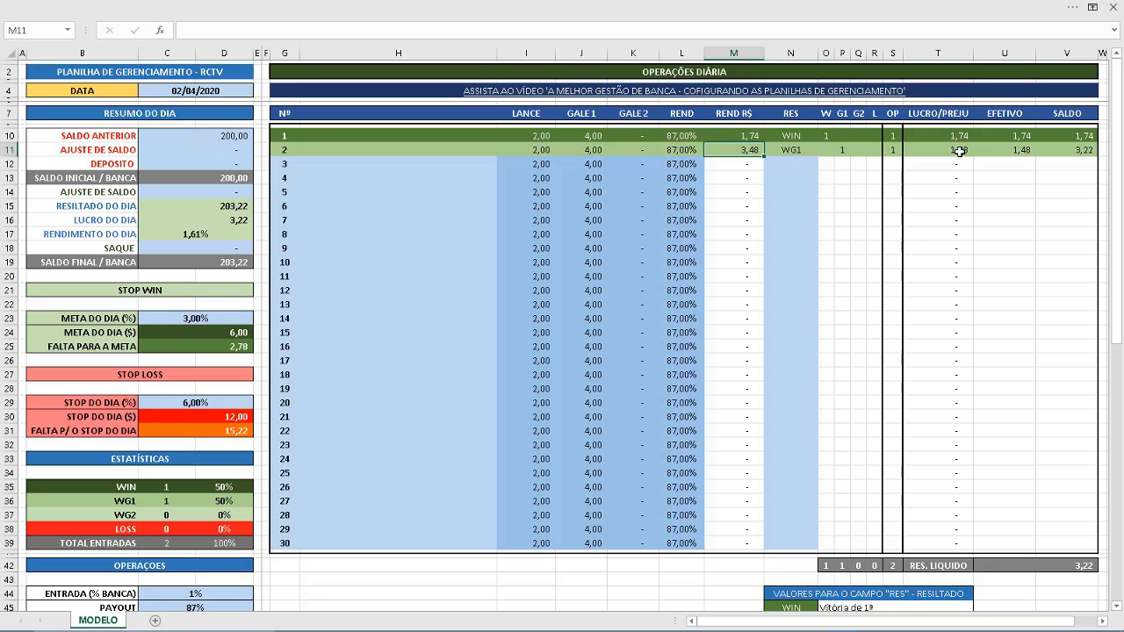
Enter WG2 as the RES of operation 3 and check its GALE 2 cell.
{"action": "left_click", "coordinate": [807, 164]}
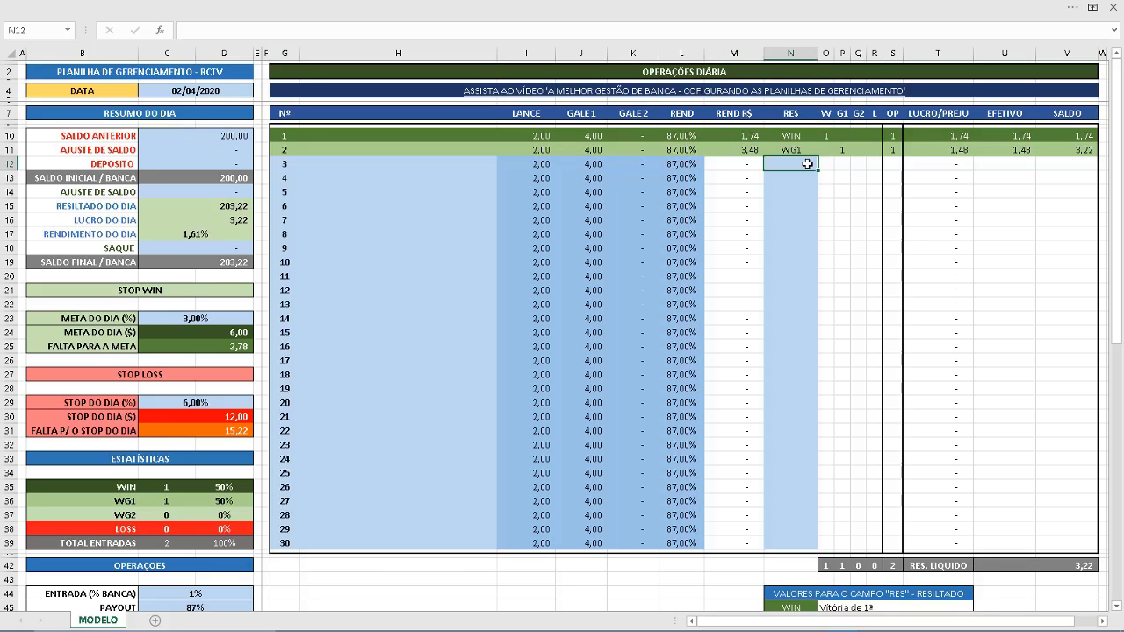
{"action": "type", "text": "WG1"}
{"action": "key", "text": "Return"}
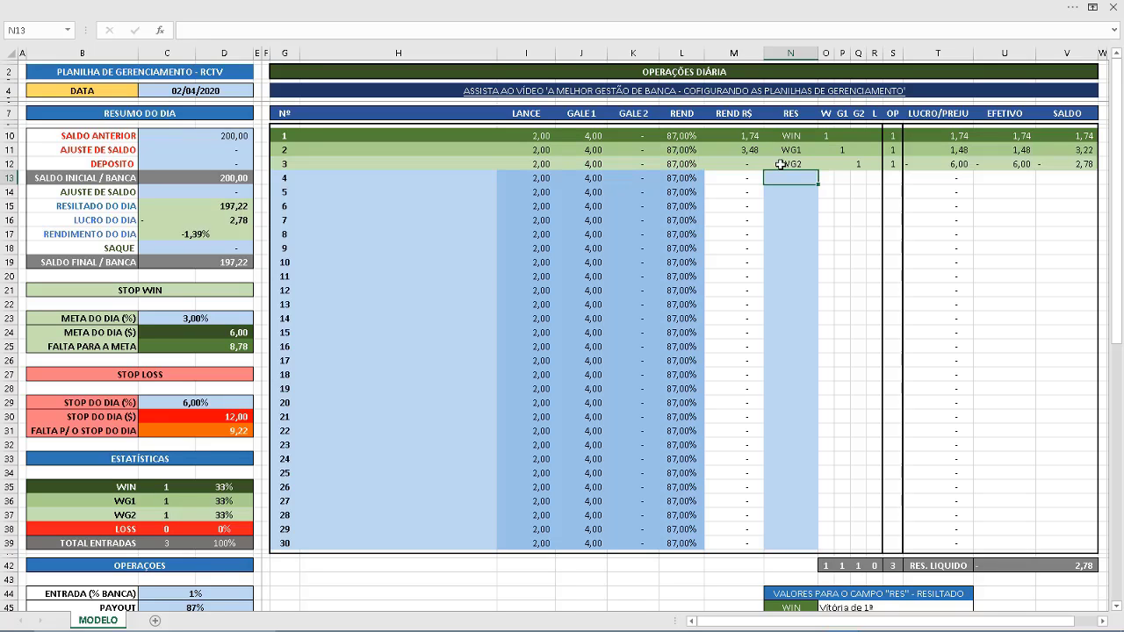
{"action": "left_click", "coordinate": [636, 165]}
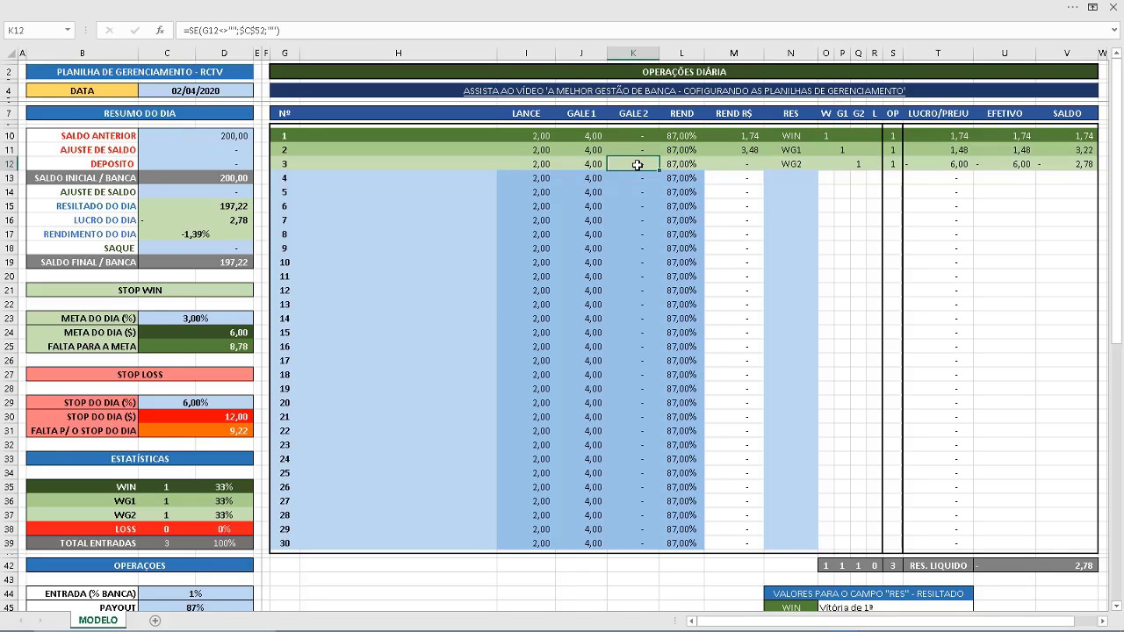
Set GALE 2 of operation 3 to 8 and check the row's LANCE, GALE 1 and LUCRO/PREJU cells.
{"action": "type", "text": "6"}
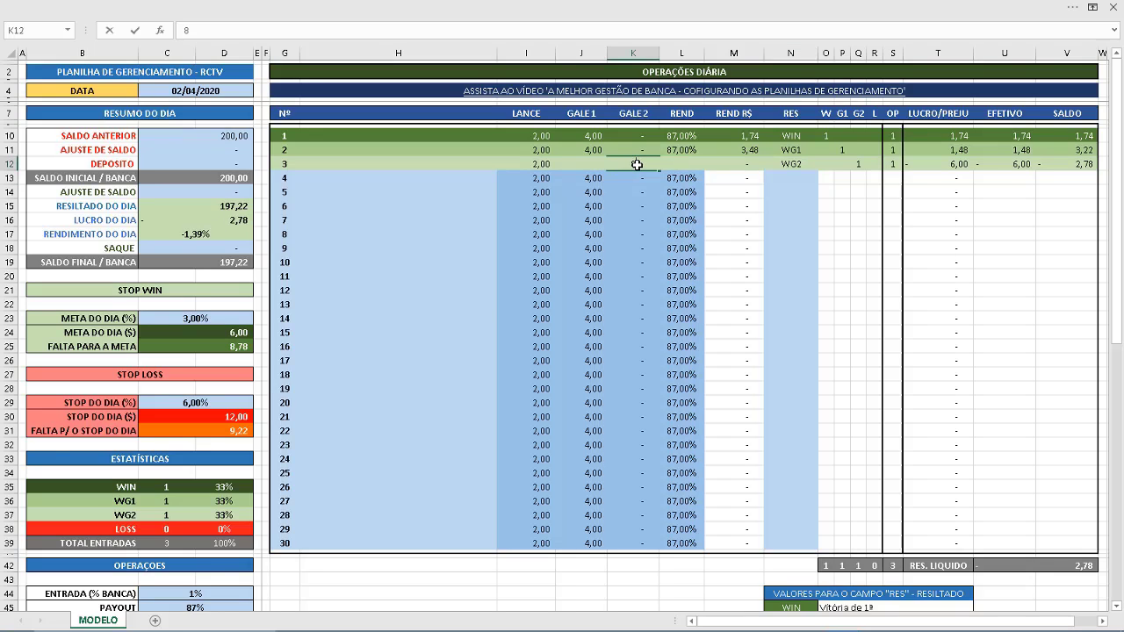
{"action": "key", "text": "Return"}
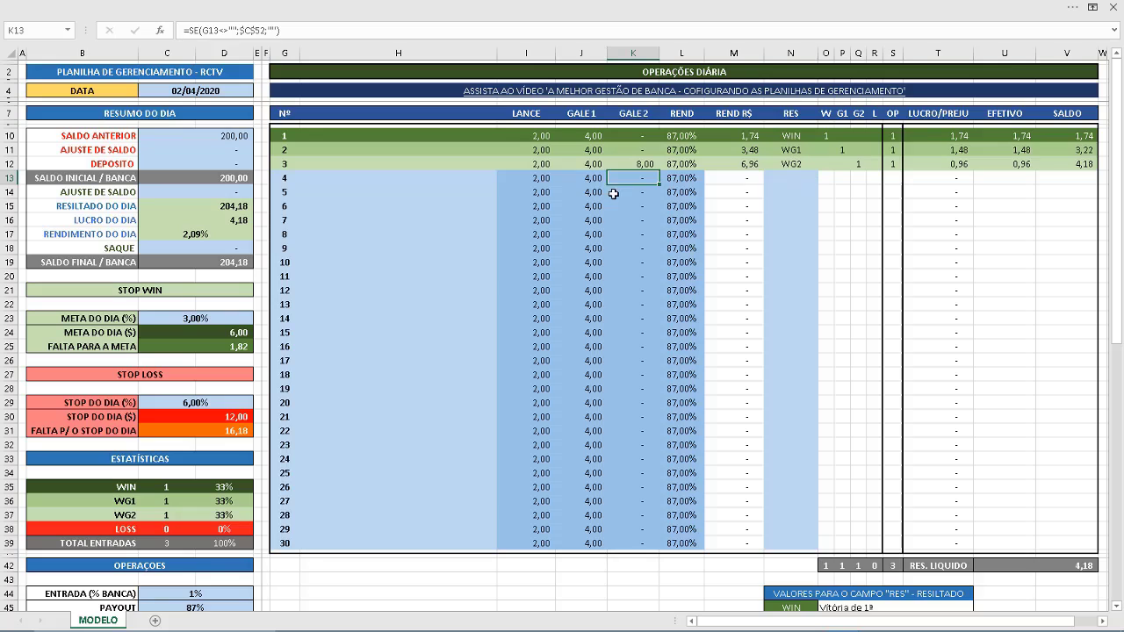
{"action": "left_click", "coordinate": [537, 165]}
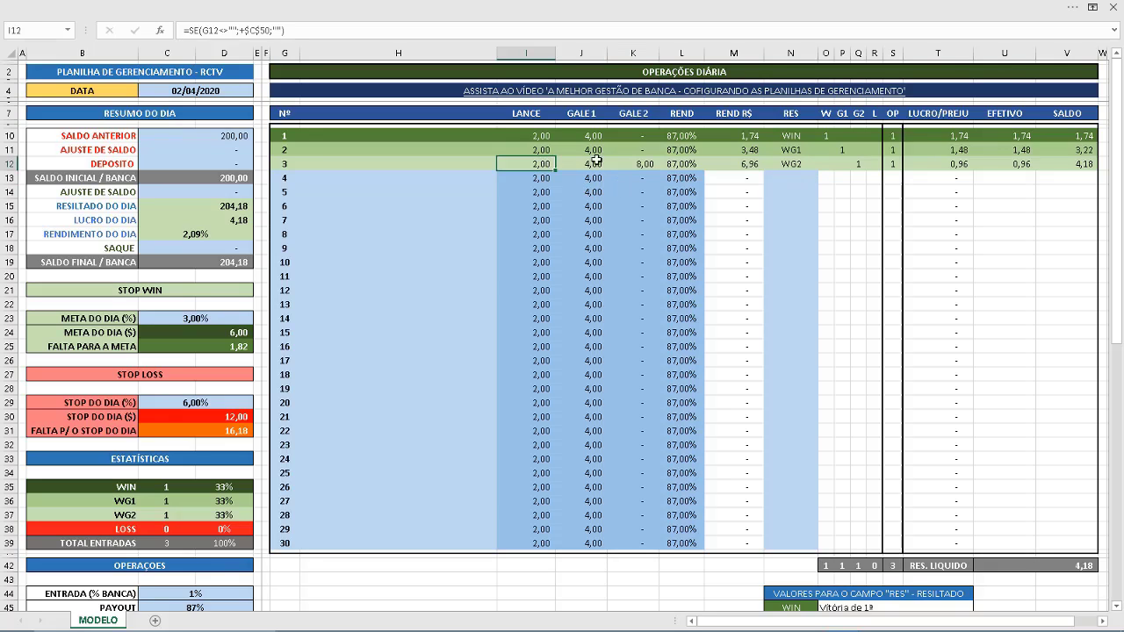
{"action": "left_click", "coordinate": [595, 164]}
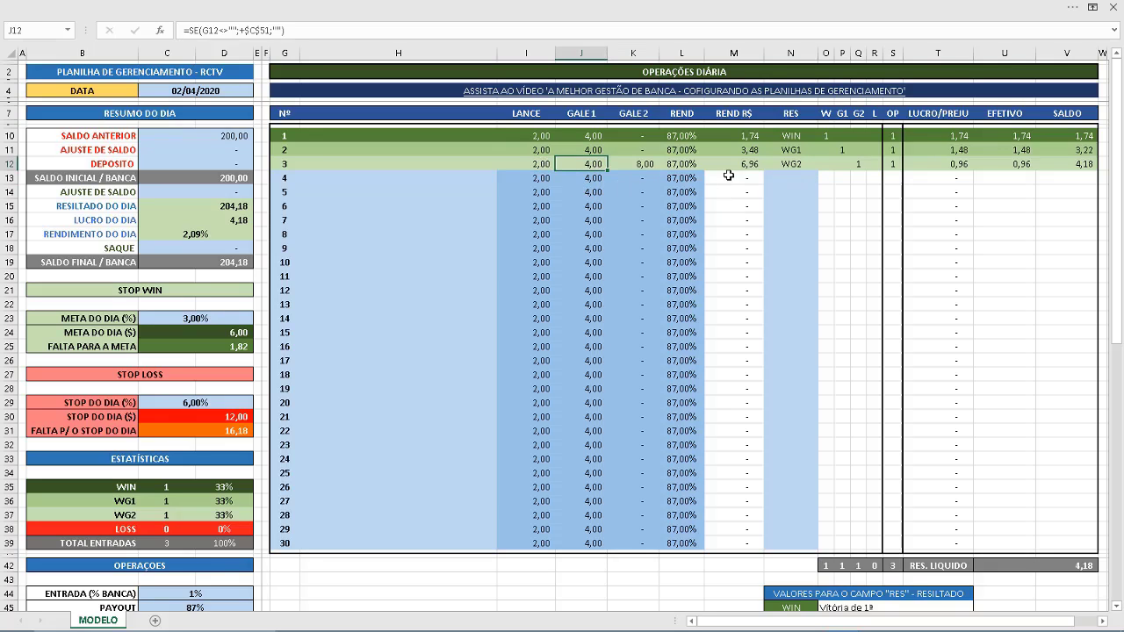
{"action": "left_click", "coordinate": [955, 166]}
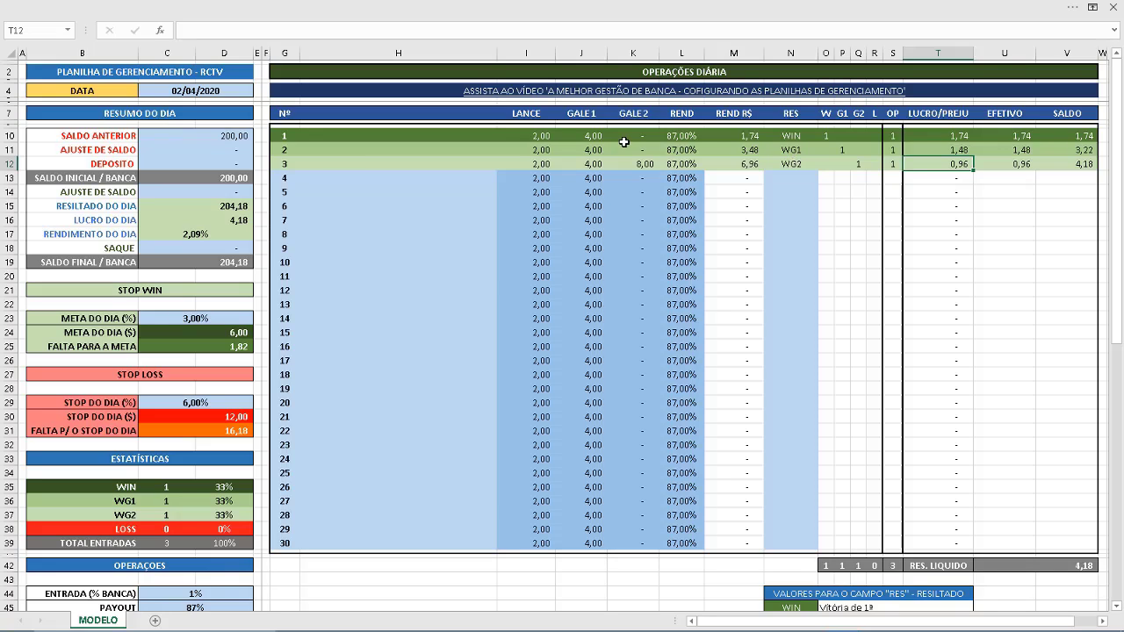
Review the LANCE, GALE 1, RES and REND R$ cells of operation 2.
{"action": "left_click", "coordinate": [550, 152]}
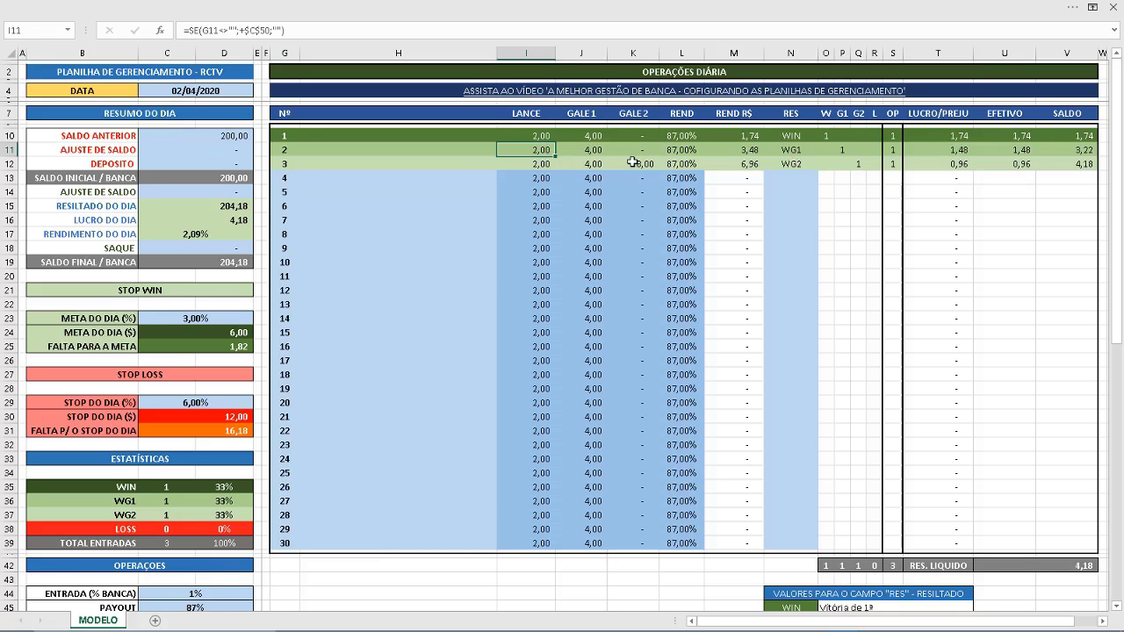
{"action": "left_click", "coordinate": [604, 153]}
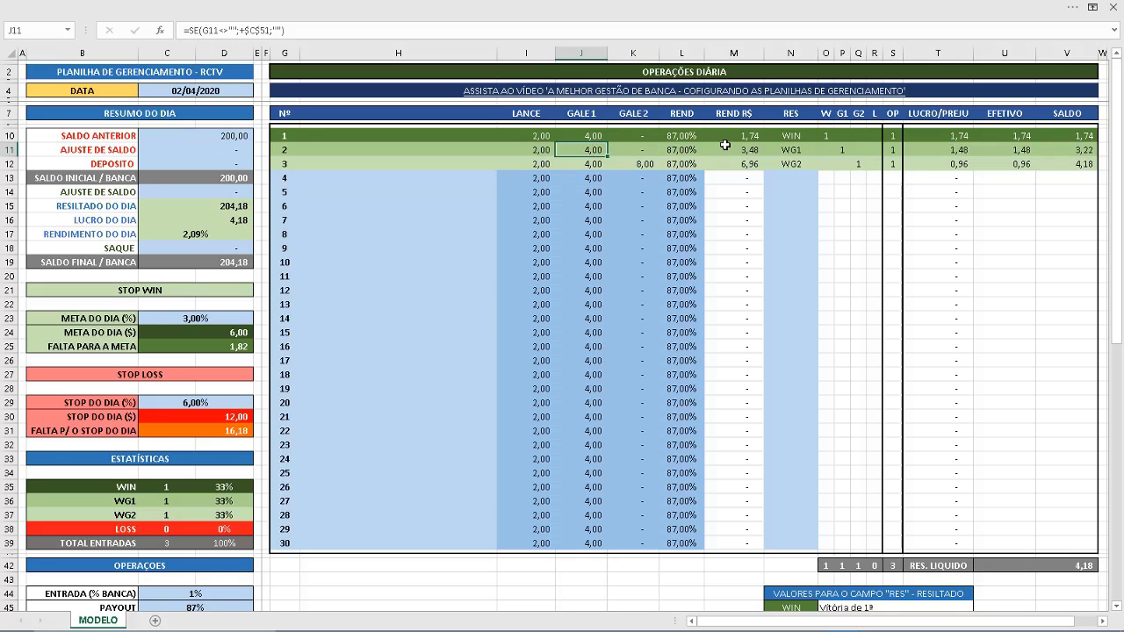
{"action": "left_click", "coordinate": [808, 153]}
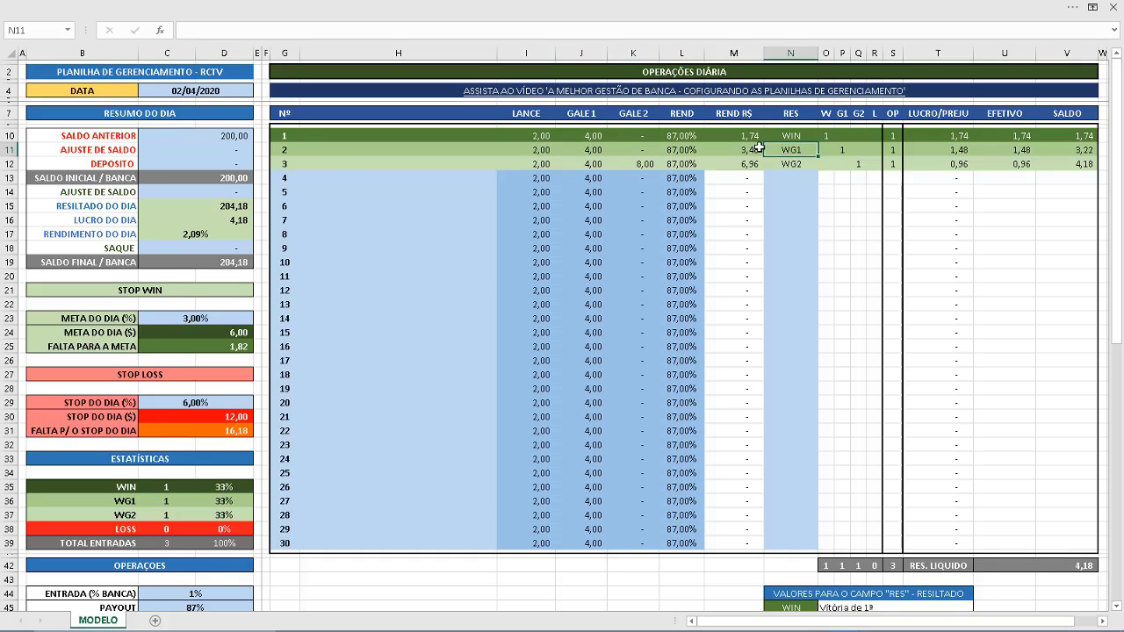
{"action": "left_click", "coordinate": [600, 150]}
{"action": "left_click", "coordinate": [748, 150]}
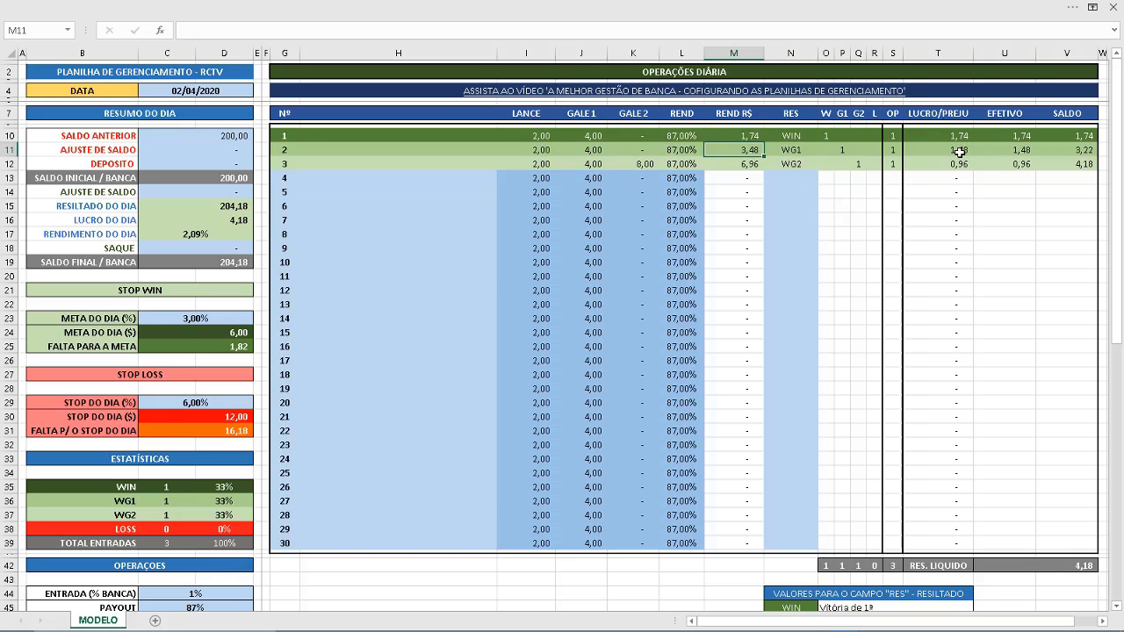
Enter LOSS as the RES of operation 4 and check its LANCE cell.
{"action": "left_click", "coordinate": [803, 178]}
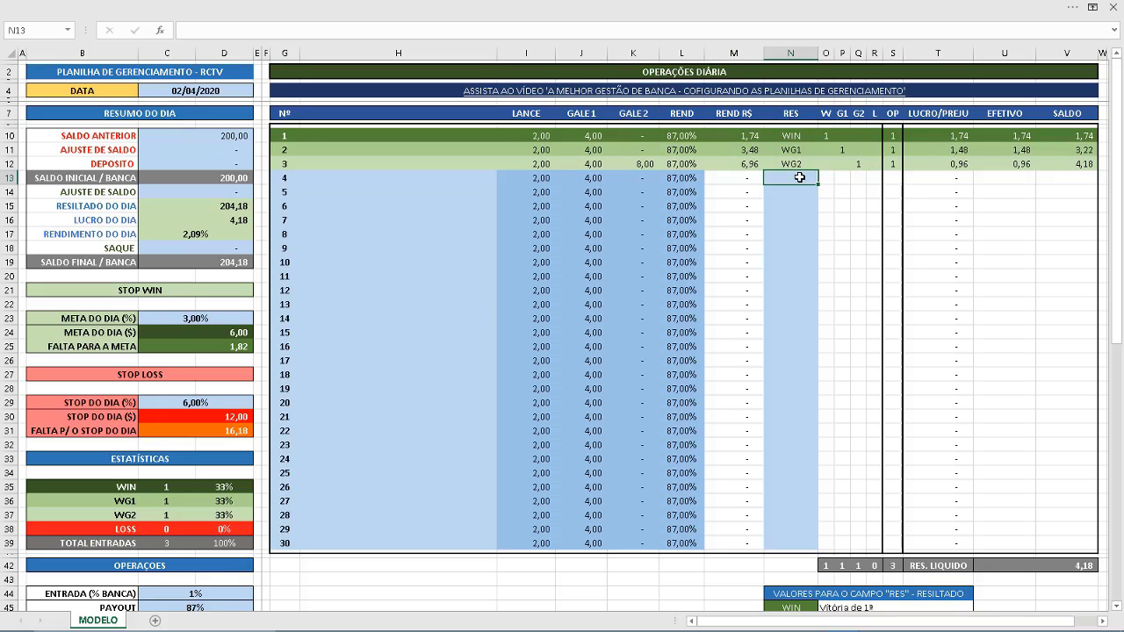
{"action": "type", "text": "LOSS"}
{"action": "key", "text": "Return"}
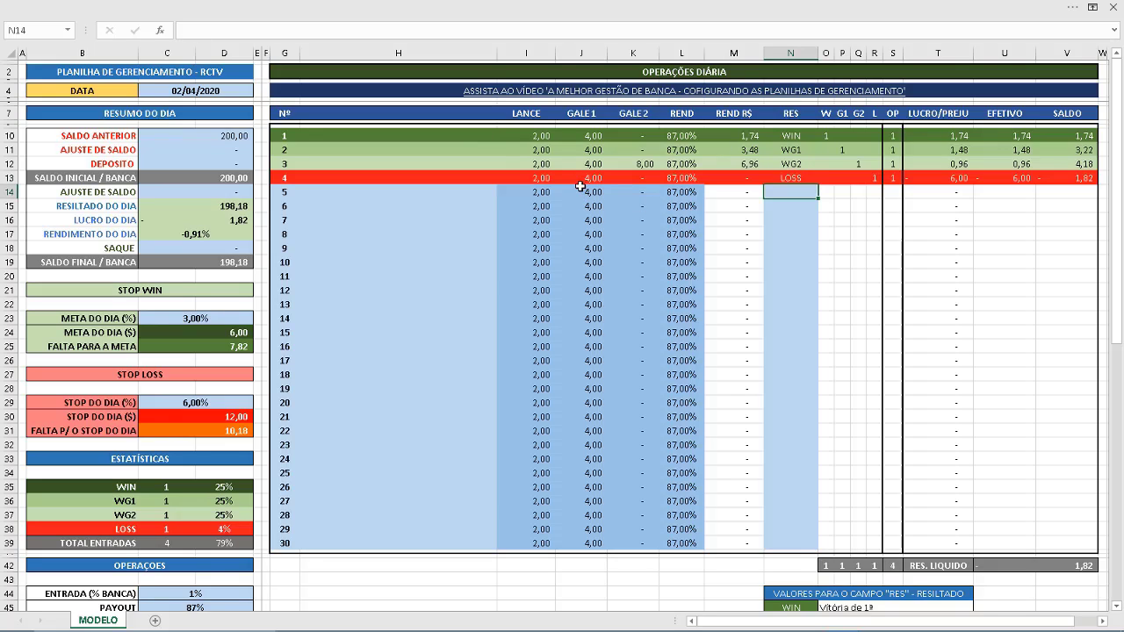
{"action": "left_click", "coordinate": [547, 179]}
Try a GALE 1 value of 0 for operation 4, then undo that entry.
{"action": "left_click", "coordinate": [586, 179]}
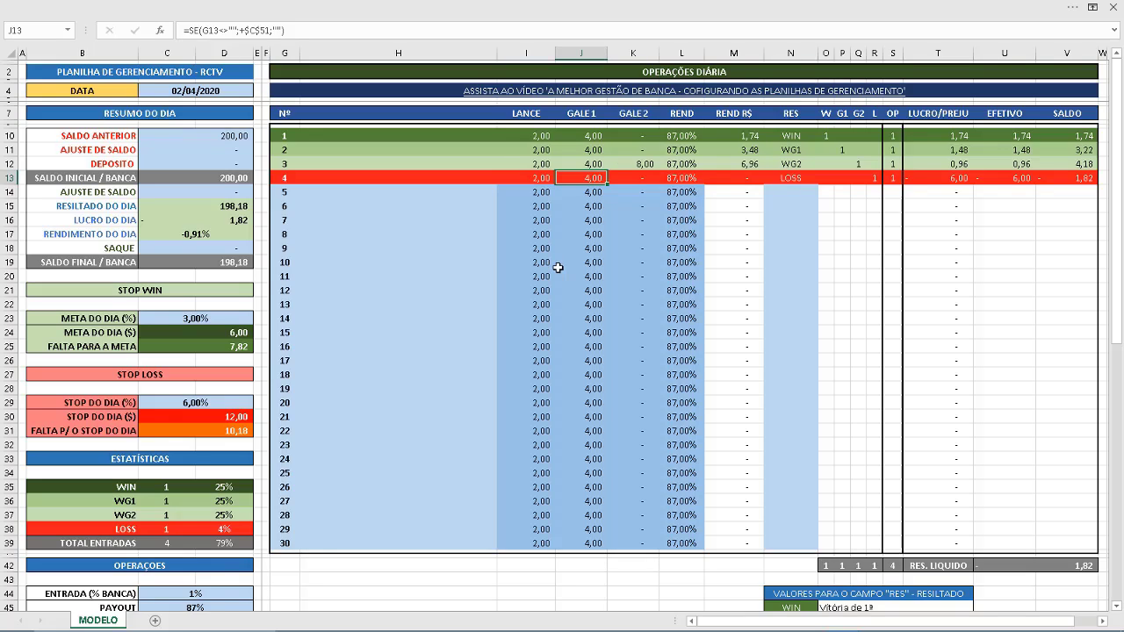
{"action": "type", "text": "0"}
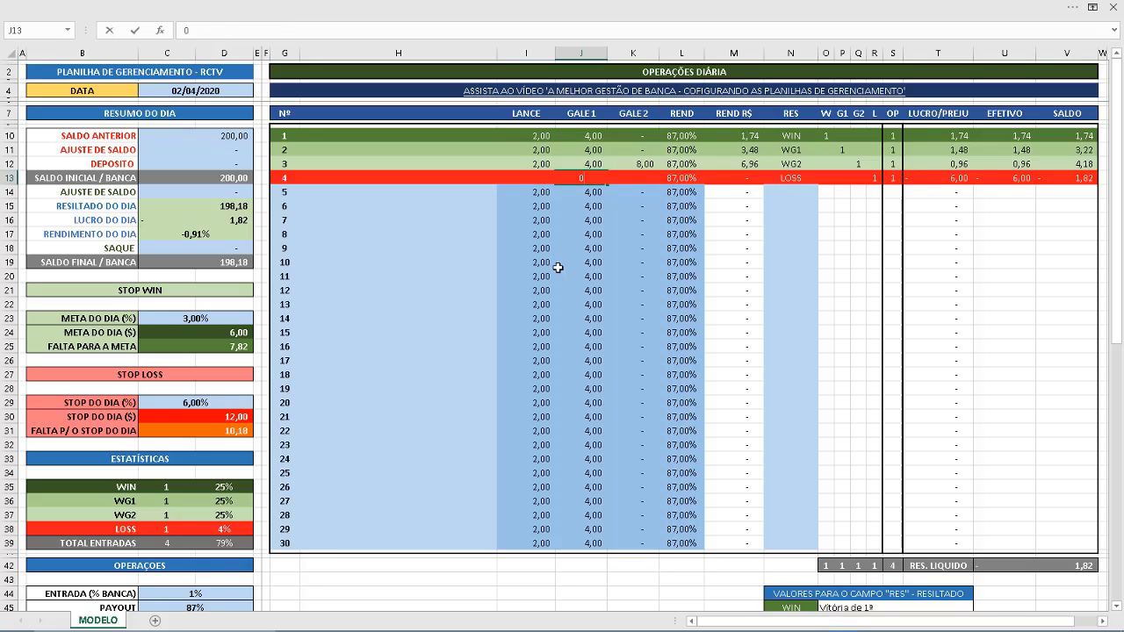
{"action": "key", "text": "Return"}
{"action": "left_click", "coordinate": [598, 178]}
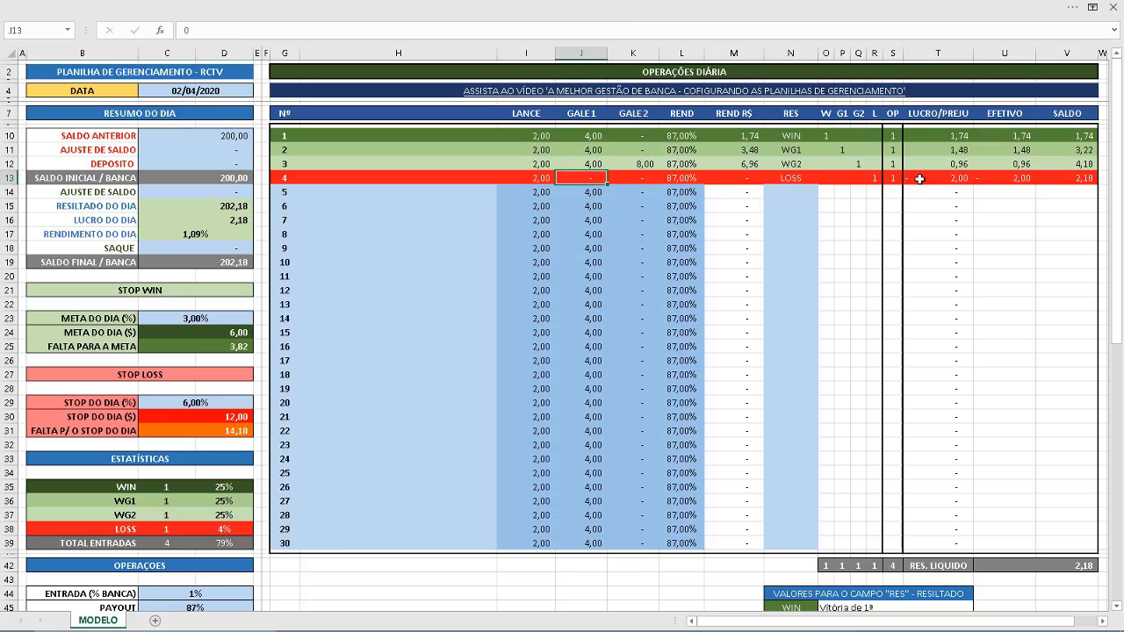
{"action": "key", "text": "ctrl+z"}
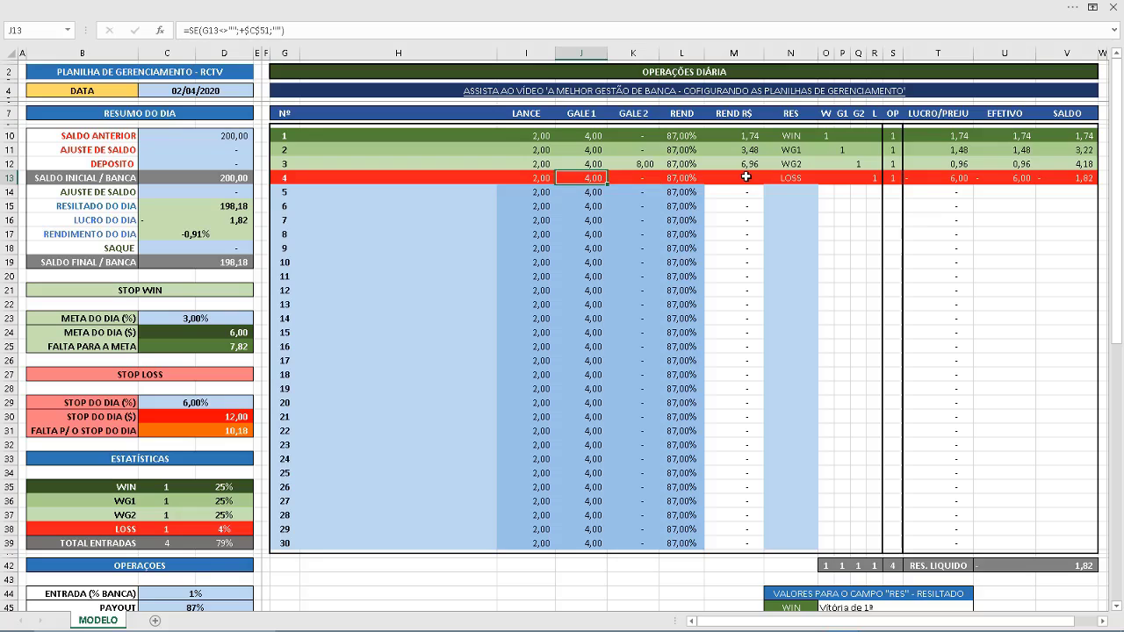
Check the RES of operation 4 and clear the contents of its GALE 1 cell.
{"action": "left_click", "coordinate": [807, 182]}
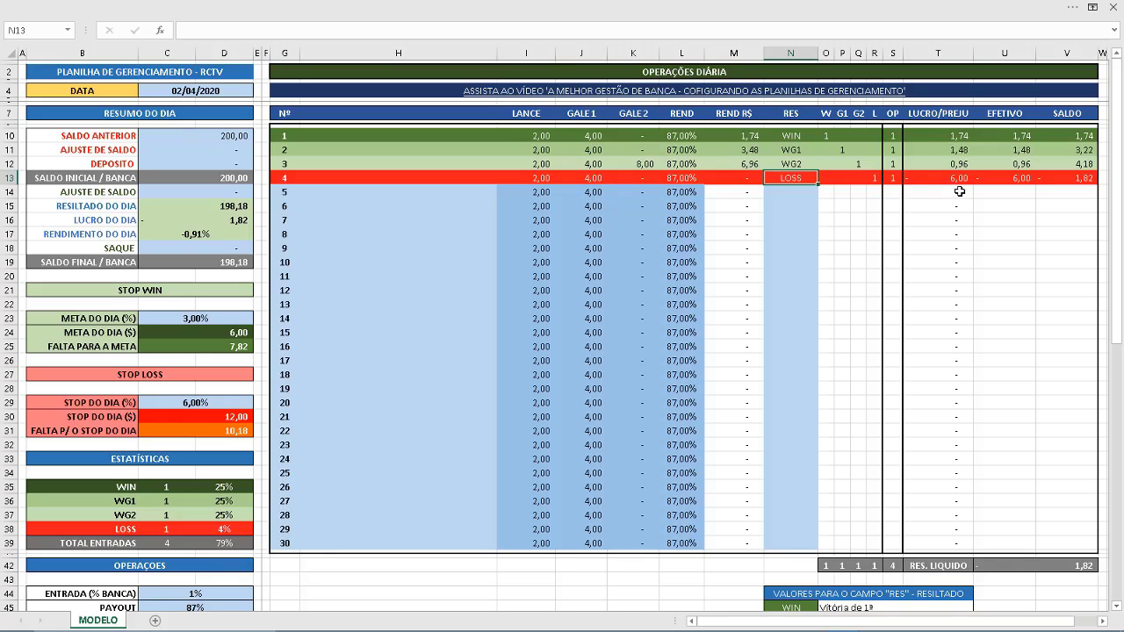
{"action": "left_click", "coordinate": [589, 179]}
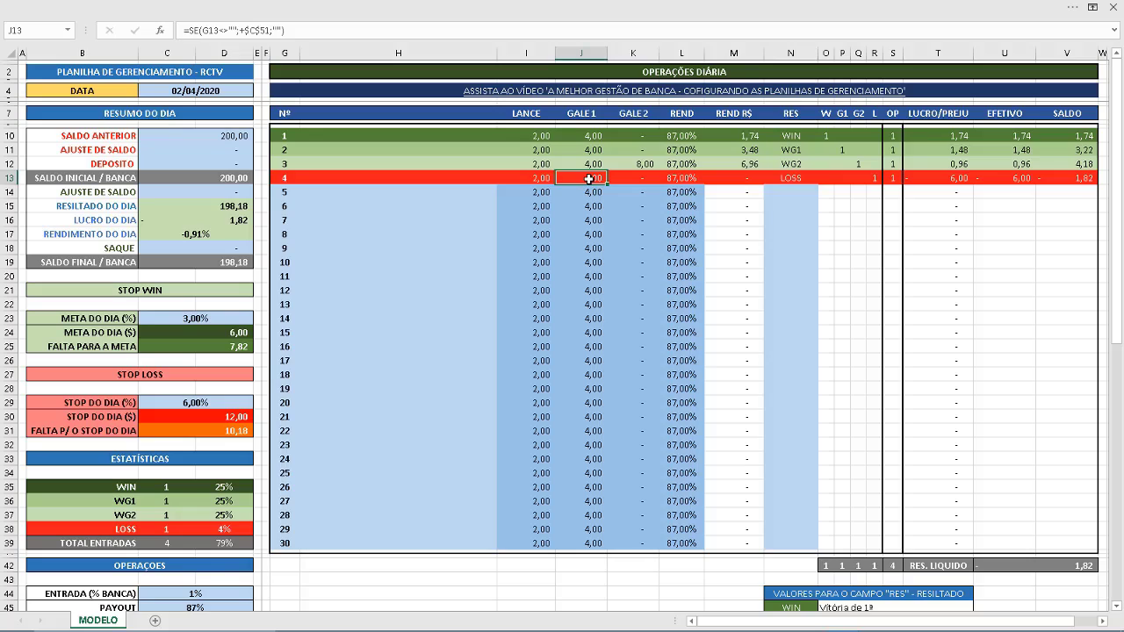
{"action": "key", "text": "Delete"}
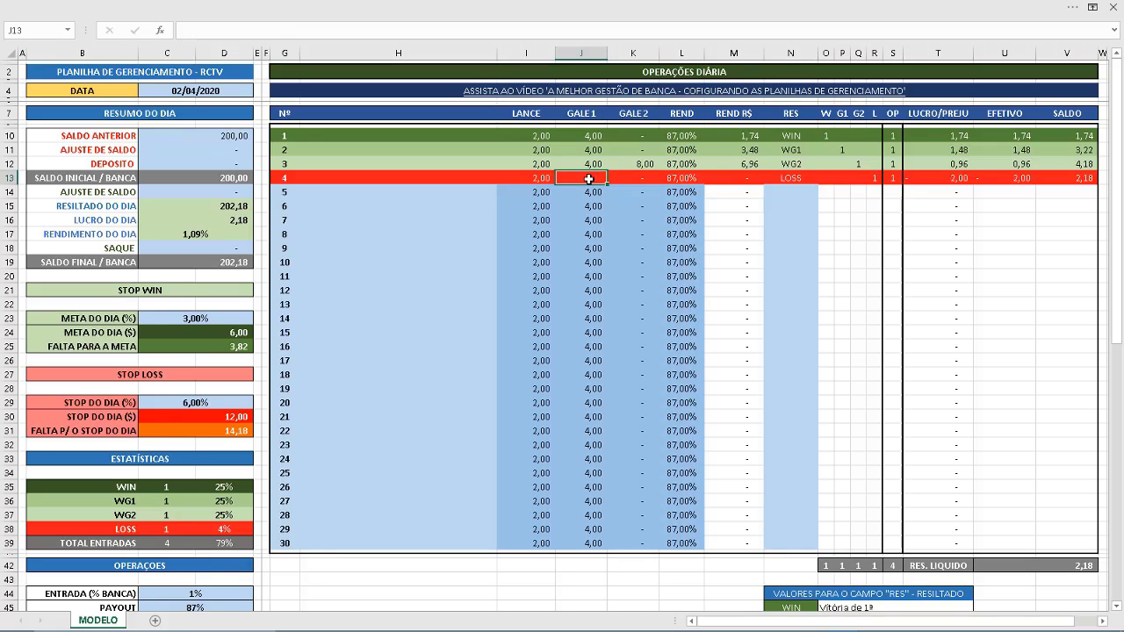
{"action": "key", "text": "Down"}
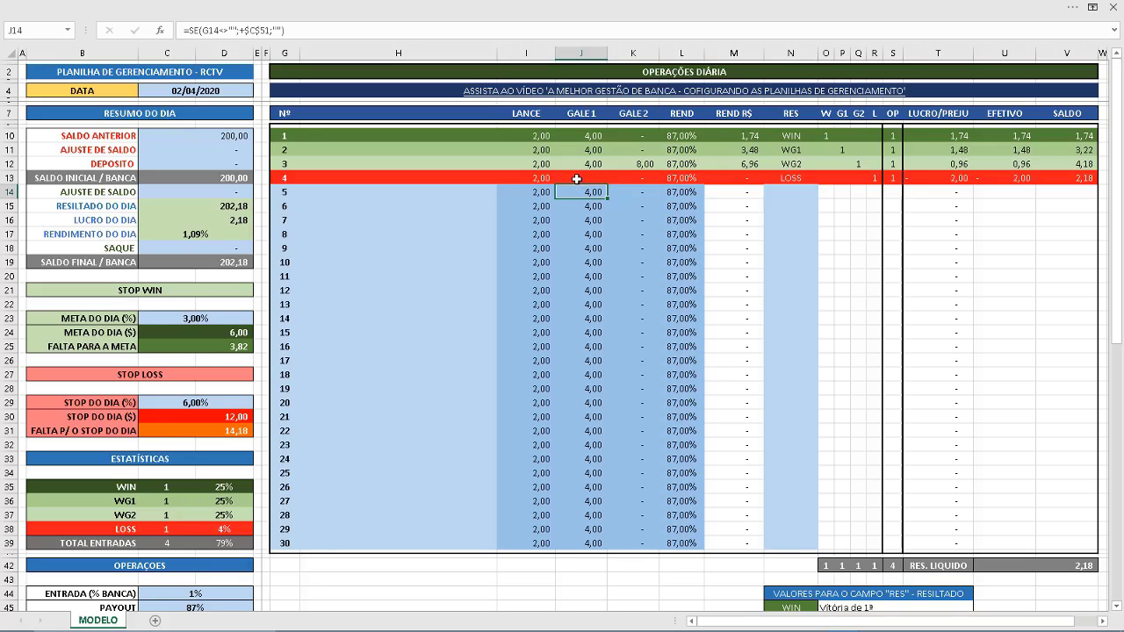
Consult the RES legend, then enter SKIP as the result of operation 5 and CLOSE for operation 6.
{"action": "scroll", "coordinate": [758, 255], "scroll_direction": "down", "scroll_amount": 3}
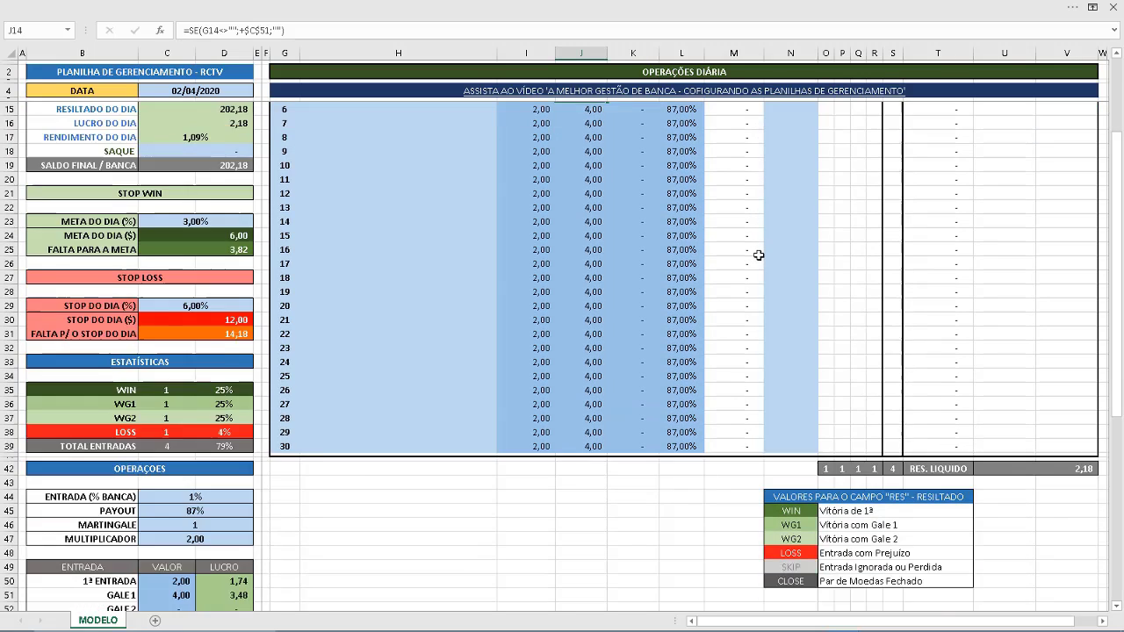
{"action": "scroll", "coordinate": [759, 255], "scroll_direction": "down", "scroll_amount": 1}
{"action": "scroll", "coordinate": [807, 484], "scroll_direction": "up", "scroll_amount": 4}
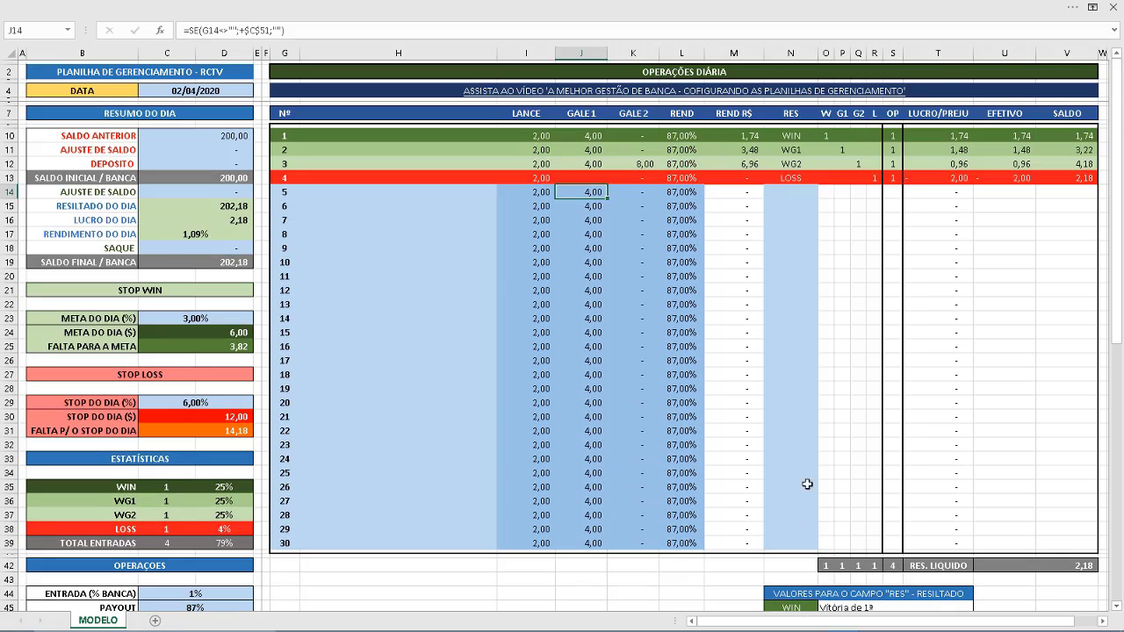
{"action": "left_click", "coordinate": [784, 195]}
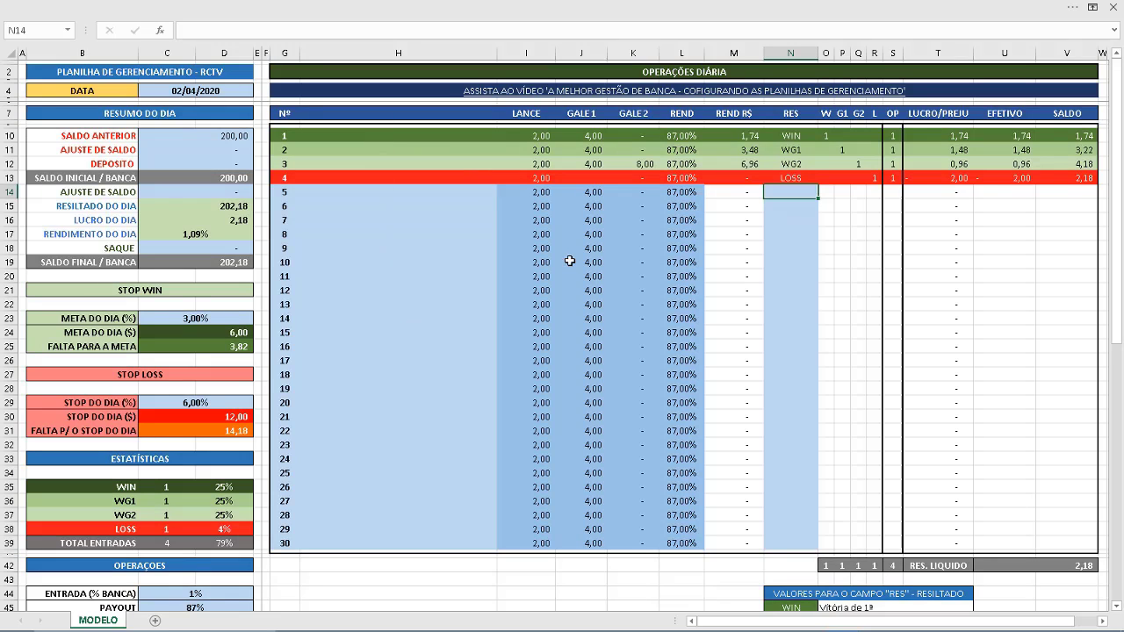
{"action": "type", "text": "SKIP"}
{"action": "key", "text": "Return"}
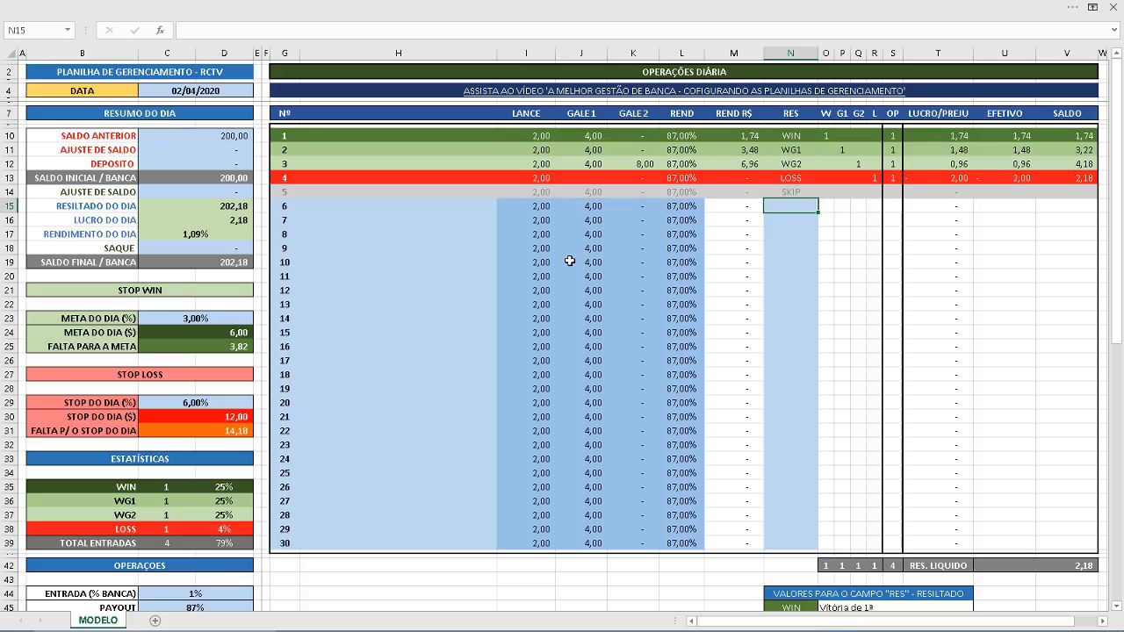
{"action": "type", "text": "CLOSE"}
{"action": "key", "text": "Return"}
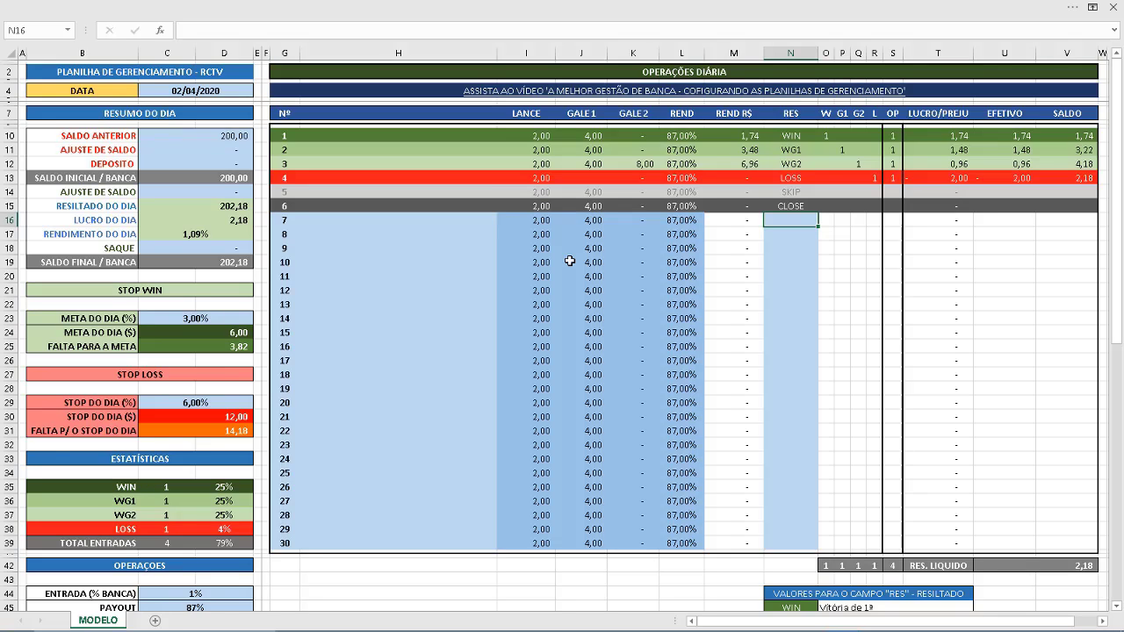
Select the RES entries of operations 1 to 6 and check the W counter cell of operation 1.
{"action": "key", "text": "Up"}
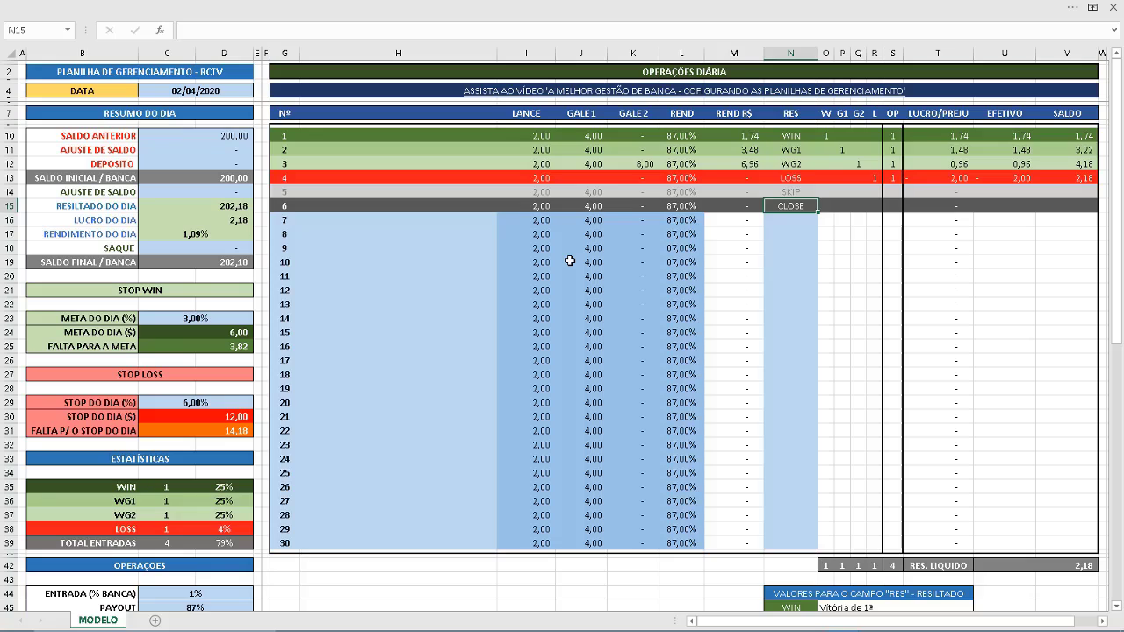
{"action": "key", "text": "shift+Up"}
{"action": "key", "text": "shift+Up"}
{"action": "key", "text": "shift+Up"}
{"action": "key", "text": "shift+Up"}
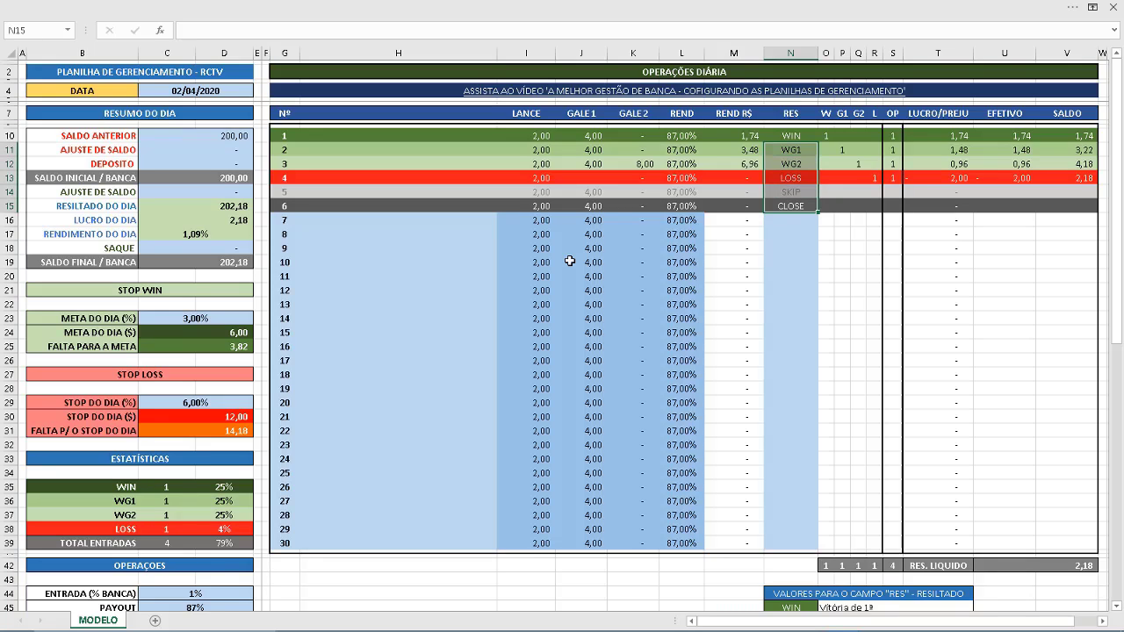
{"action": "key", "text": "shift+Up"}
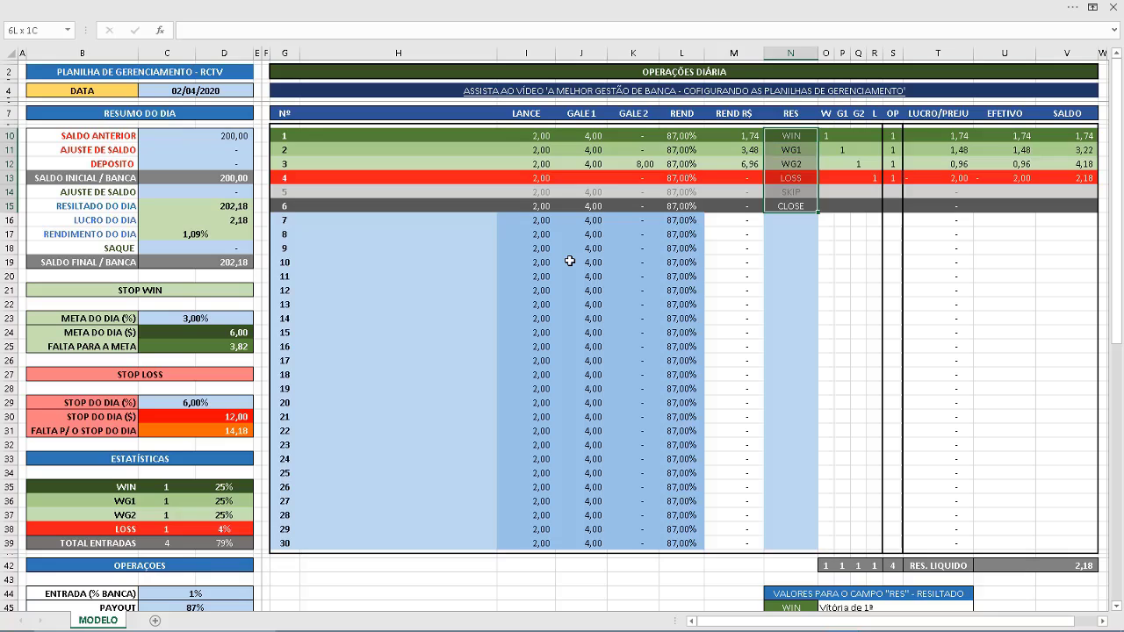
{"action": "left_click", "coordinate": [827, 135]}
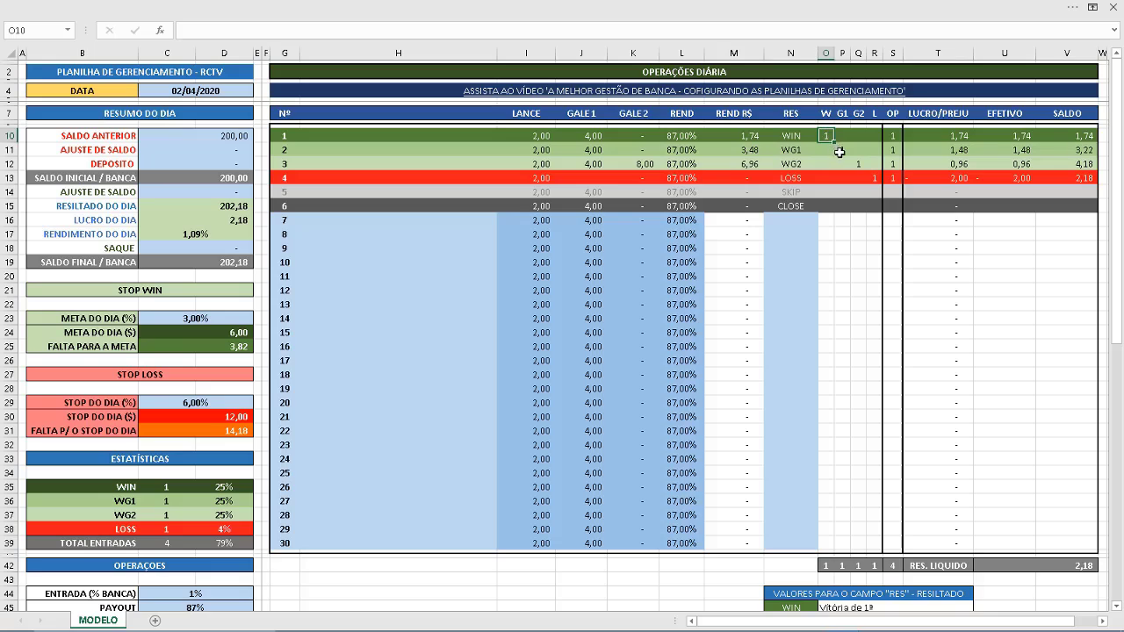
Examine the counts and percentages for WG1, WG2 and LOSS in the ESTATÍSTICAS section.
{"action": "scroll", "coordinate": [868, 256], "scroll_direction": "down", "scroll_amount": 3}
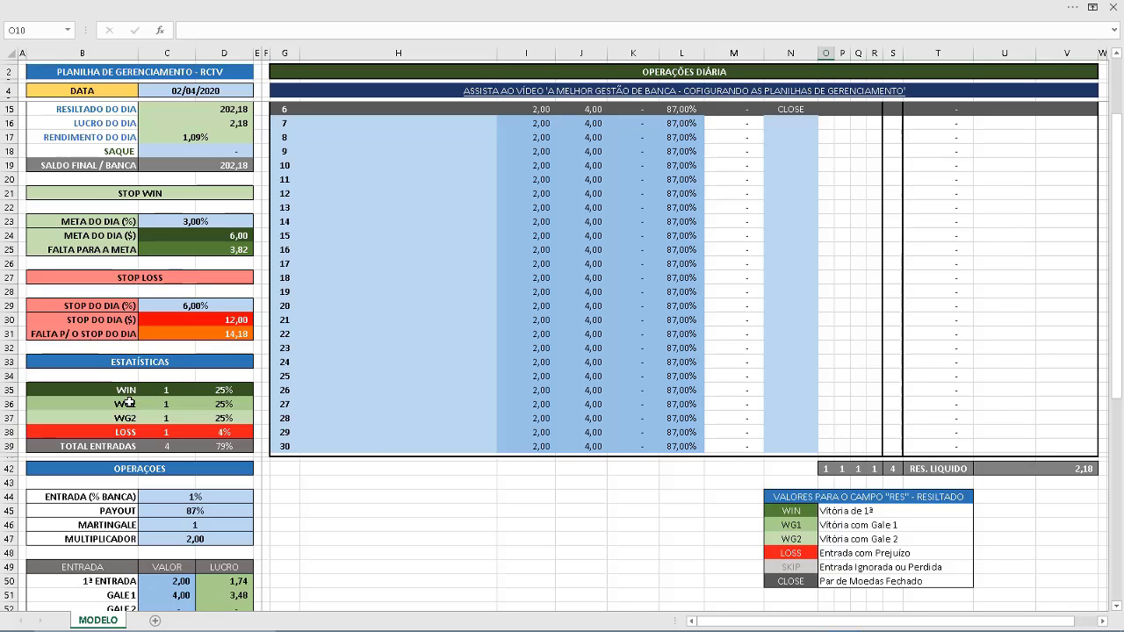
{"action": "left_click", "coordinate": [163, 404]}
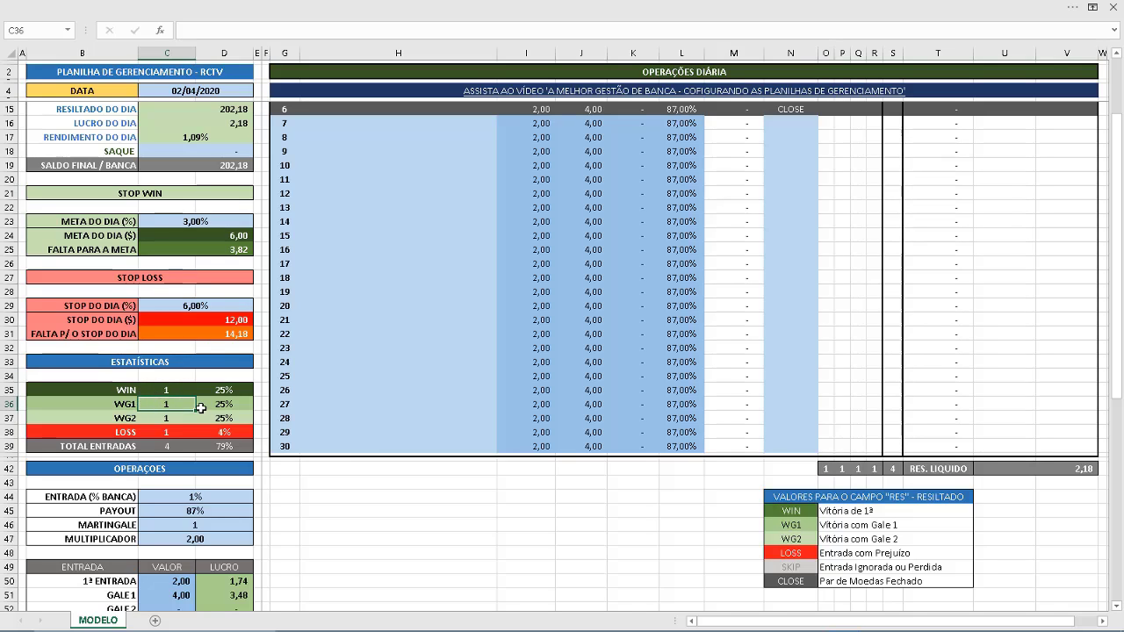
{"action": "left_click", "coordinate": [174, 421]}
{"action": "left_click", "coordinate": [174, 435]}
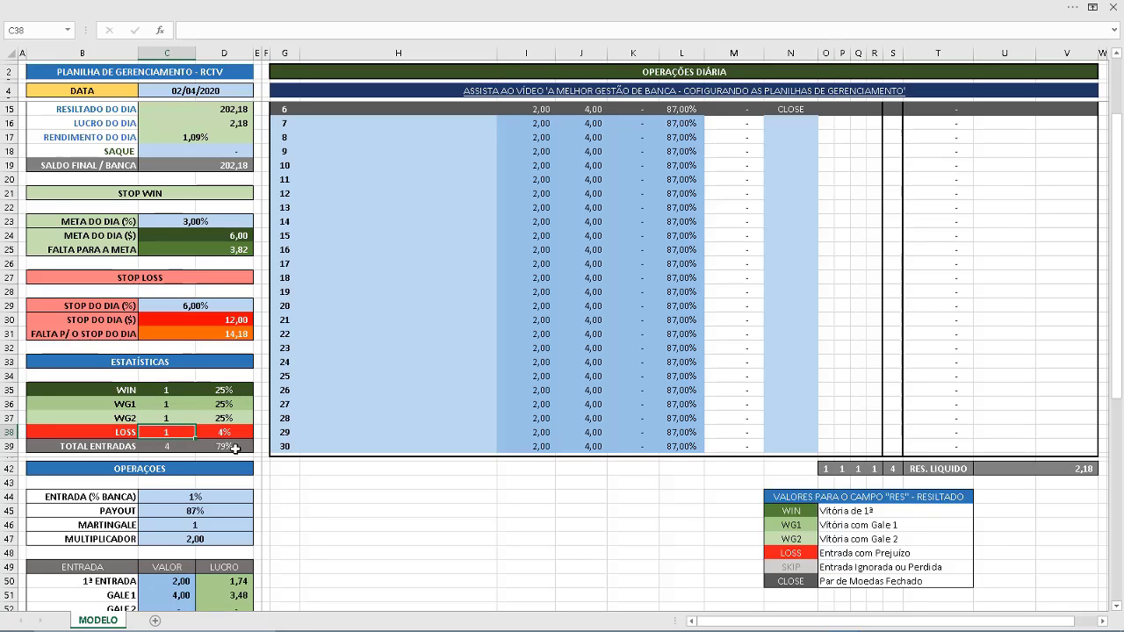
{"action": "scroll", "coordinate": [237, 452], "scroll_direction": "up", "scroll_amount": 1}
{"action": "left_click", "coordinate": [248, 477]}
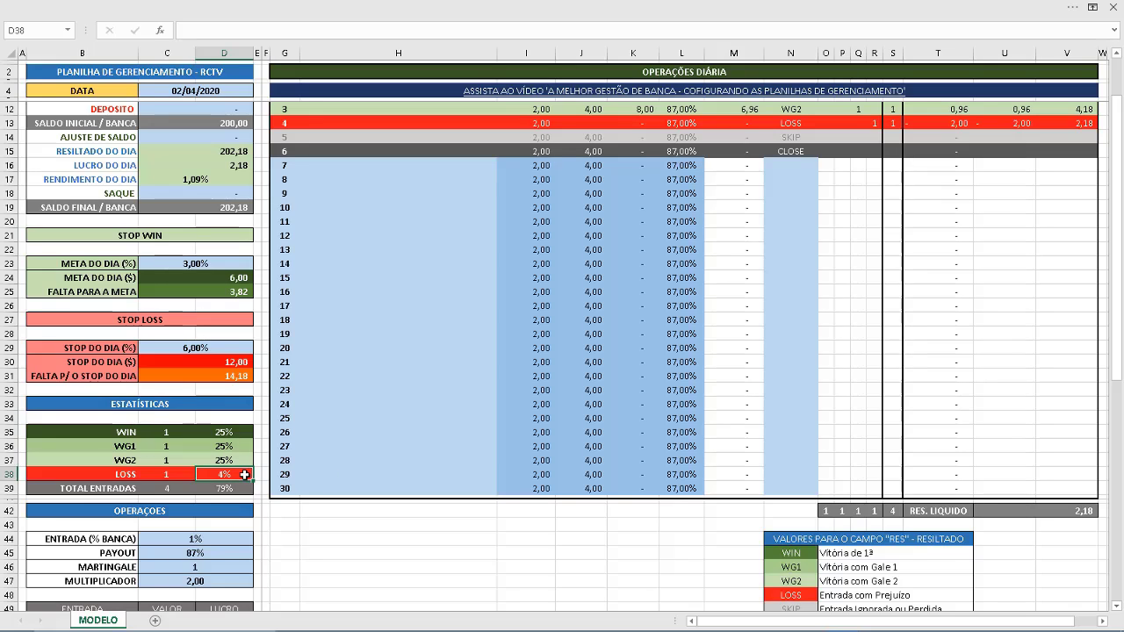
{"action": "left_click", "coordinate": [231, 462]}
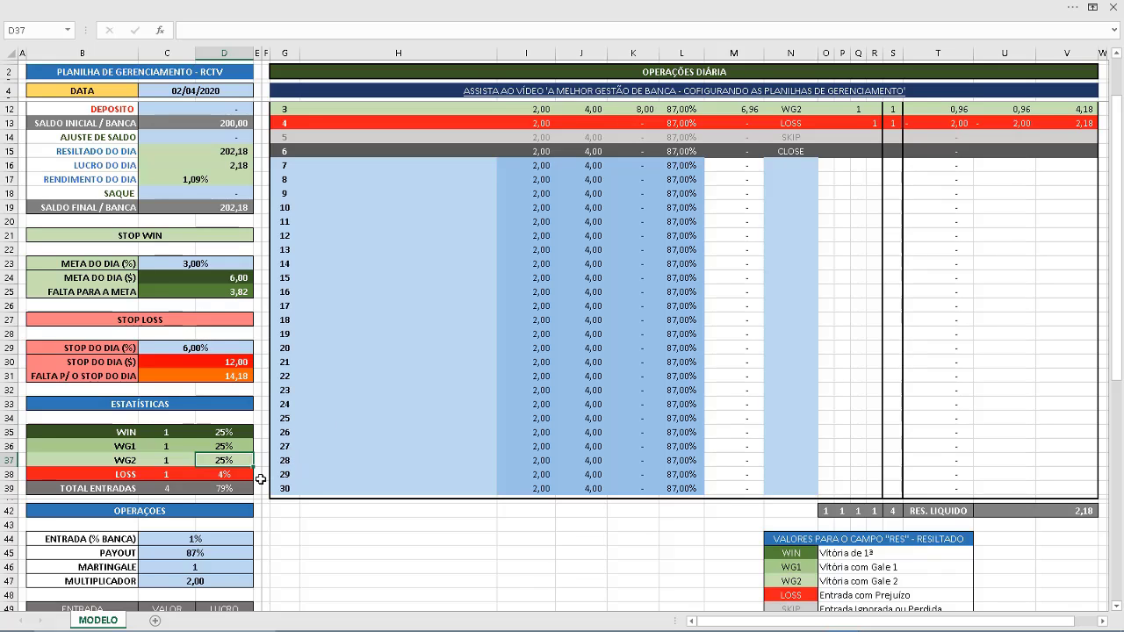
{"action": "scroll", "coordinate": [555, 352], "scroll_direction": "down", "scroll_amount": 1}
{"action": "scroll", "coordinate": [555, 352], "scroll_direction": "down", "scroll_amount": 1}
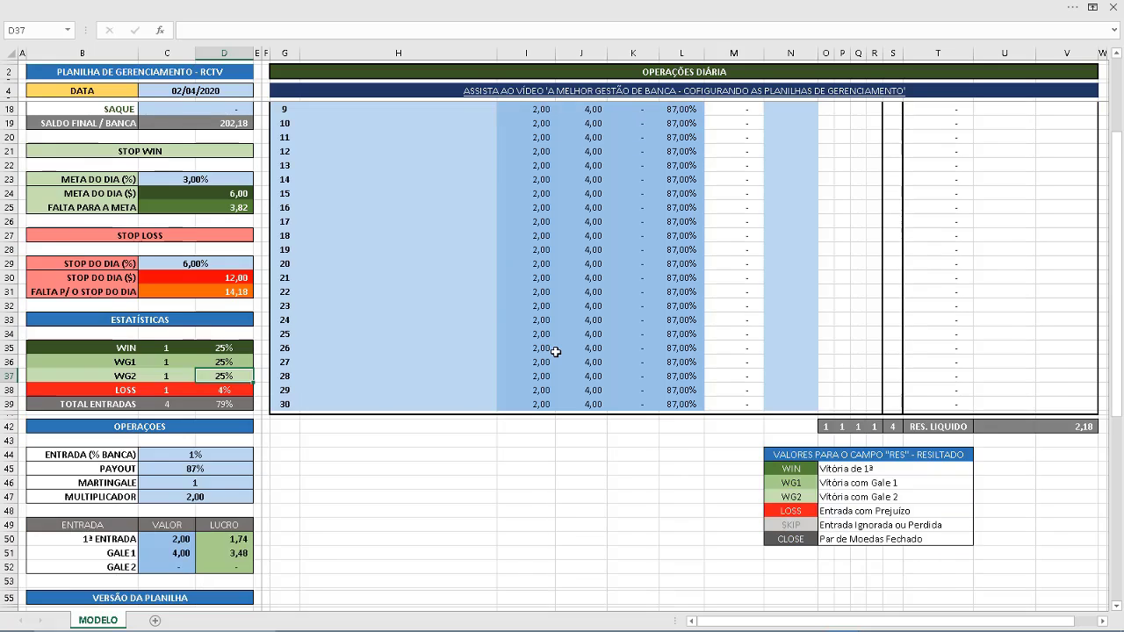
{"action": "scroll", "coordinate": [555, 351], "scroll_direction": "up", "scroll_amount": 1}
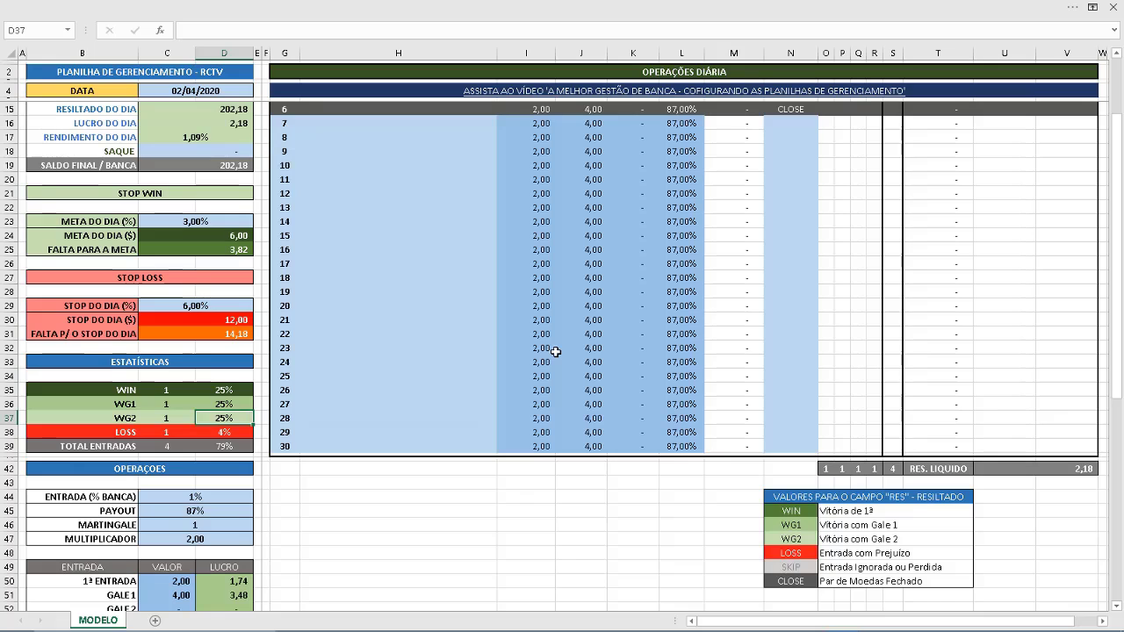
Clear the RES entries of operations 4 to 6.
{"action": "scroll", "coordinate": [555, 351], "scroll_direction": "up", "scroll_amount": 2}
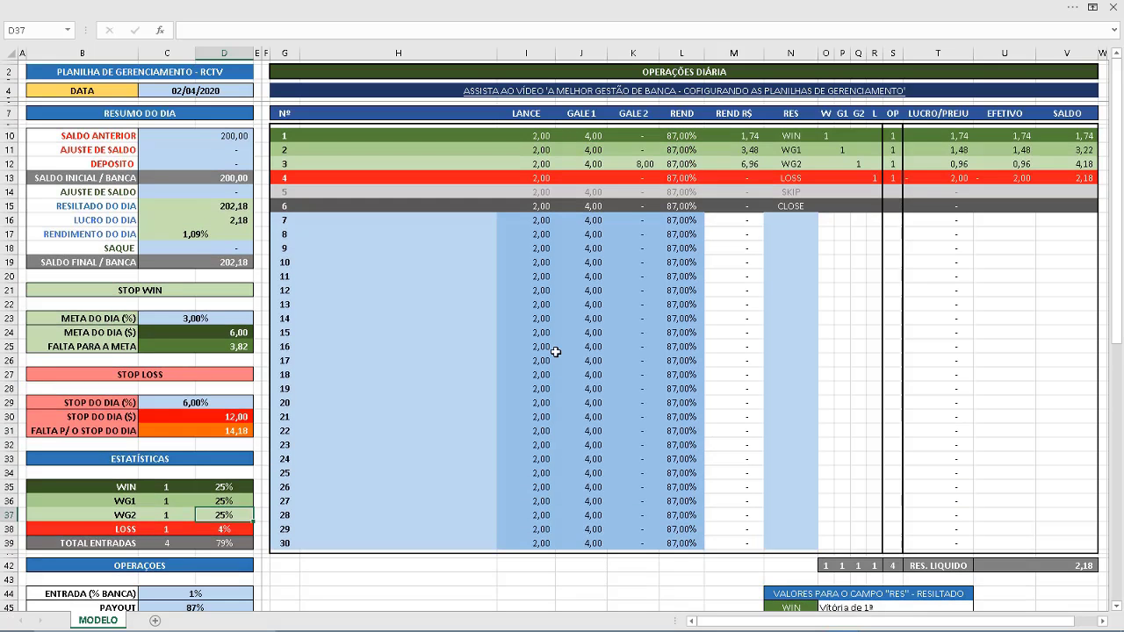
{"action": "left_click", "coordinate": [792, 137]}
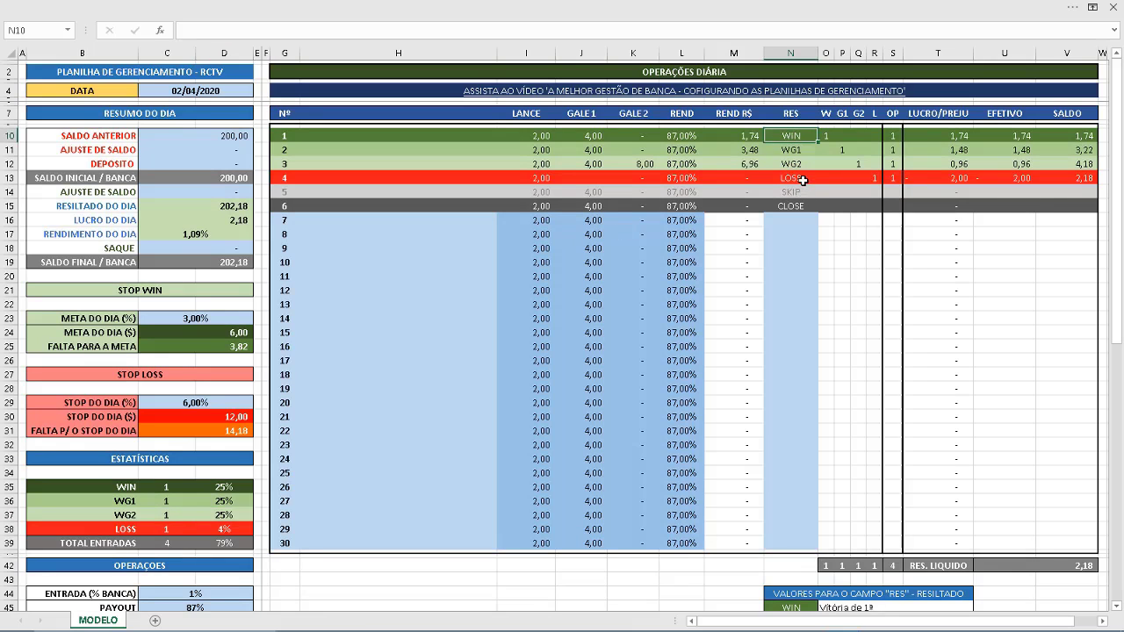
{"action": "left_click_drag", "start_coordinate": [802, 180], "coordinate": [790, 208]}
{"action": "key", "text": "Delete"}
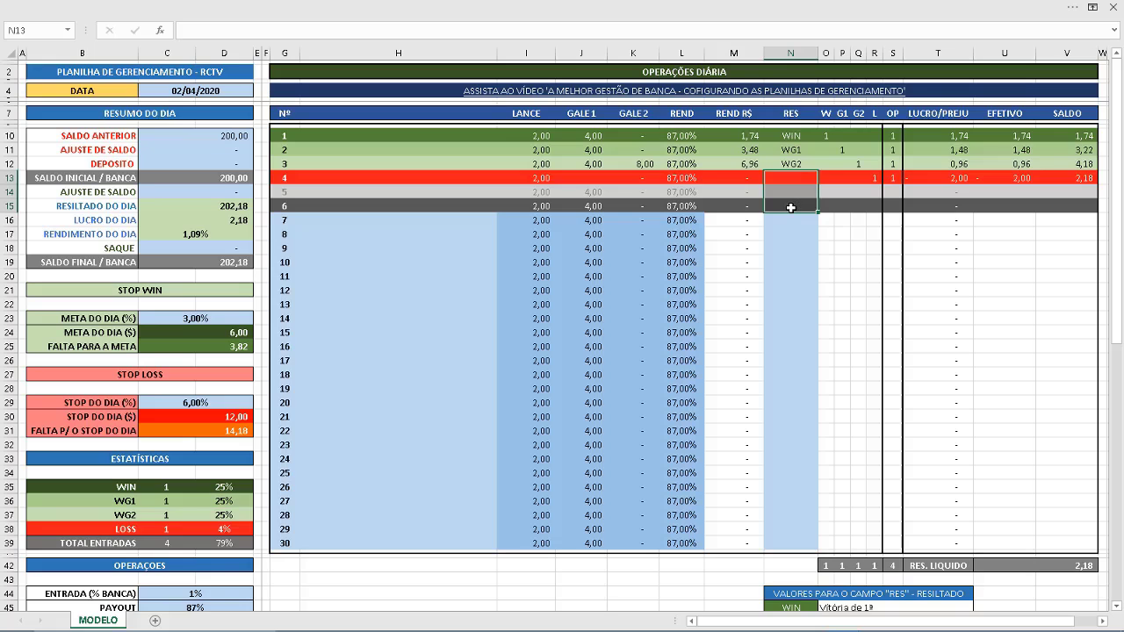
Review the MULTIPLICADOR setting and the VALOR formulas for 1ª ENTRADA, GALE 1 and GALE 2 in the OPERAÇÕES section.
{"action": "scroll", "coordinate": [396, 264], "scroll_direction": "down", "scroll_amount": 5}
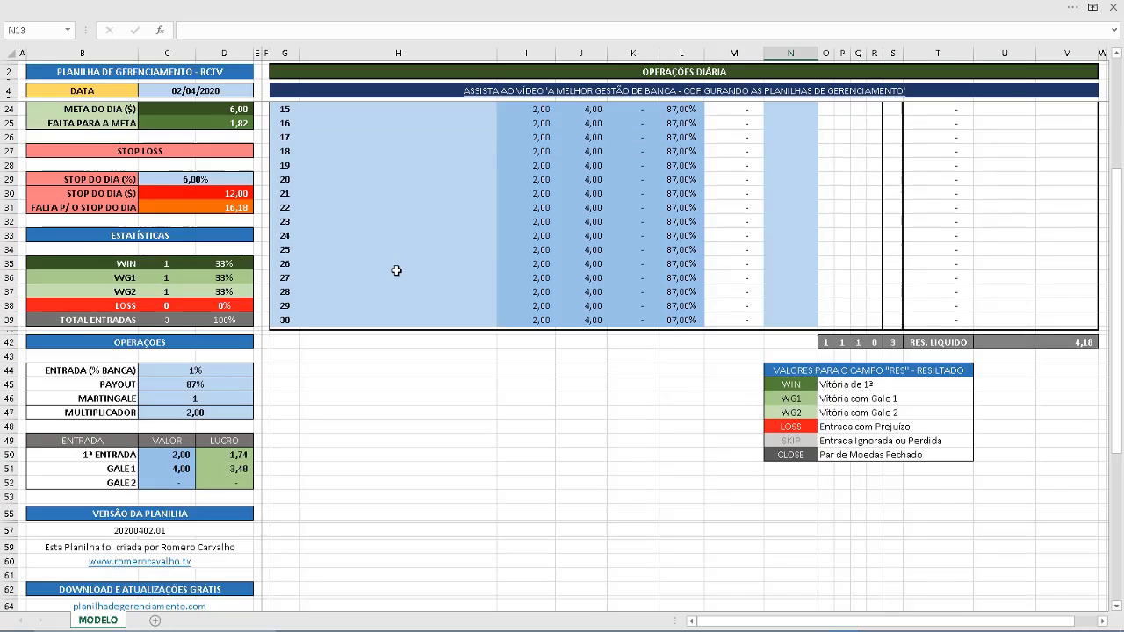
{"action": "scroll", "coordinate": [396, 271], "scroll_direction": "down", "scroll_amount": 3}
{"action": "scroll", "coordinate": [282, 306], "scroll_direction": "up", "scroll_amount": 2}
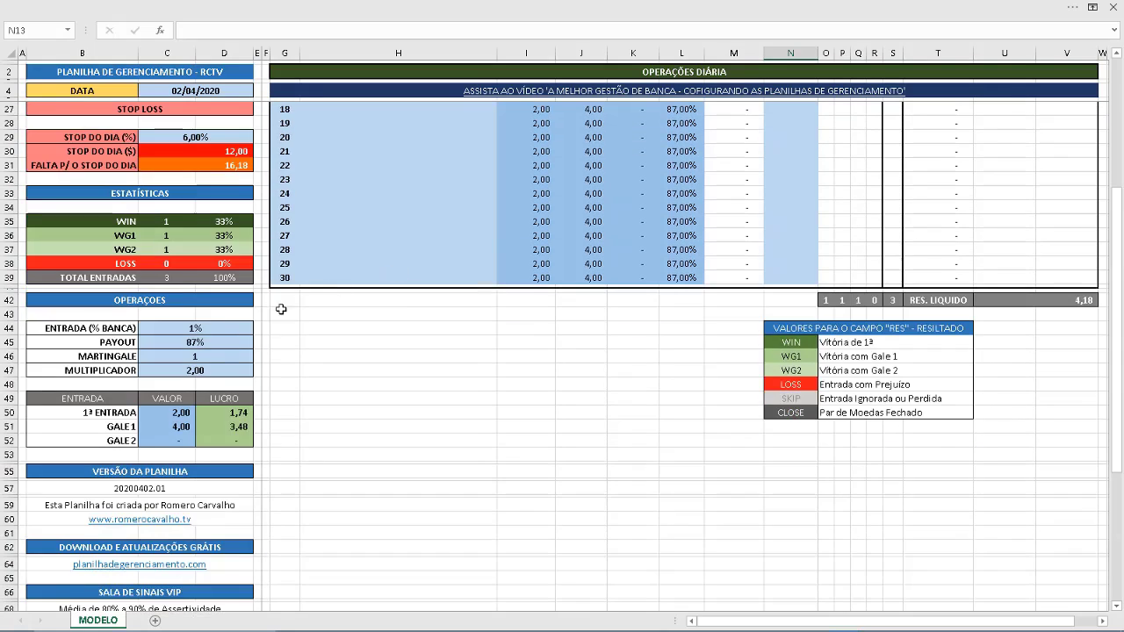
{"action": "left_click", "coordinate": [216, 369]}
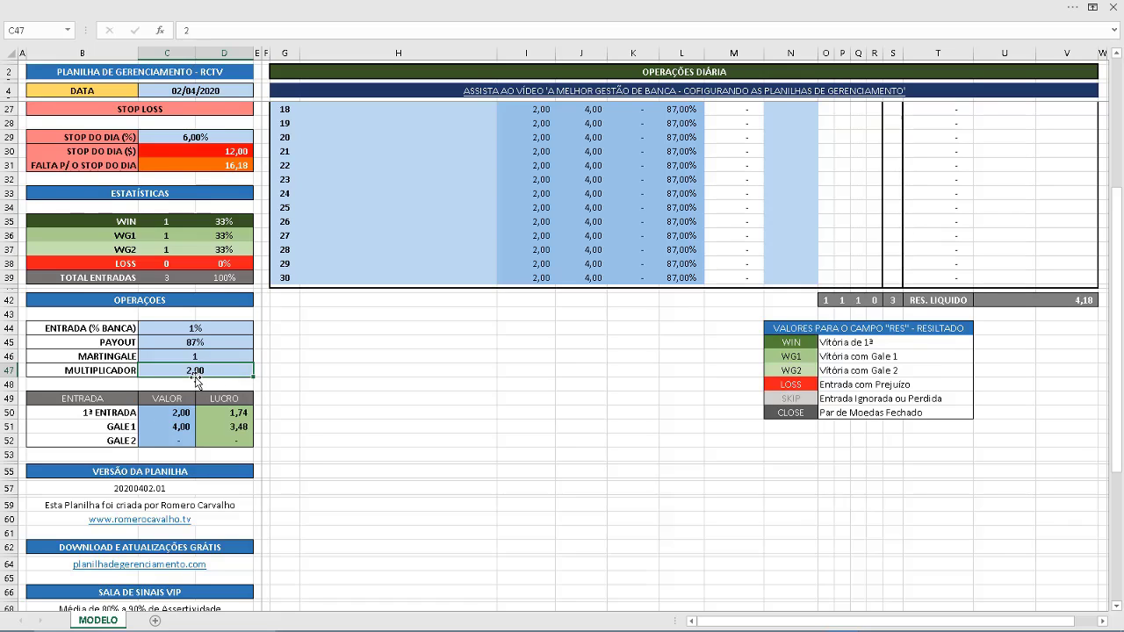
{"action": "left_click", "coordinate": [177, 415]}
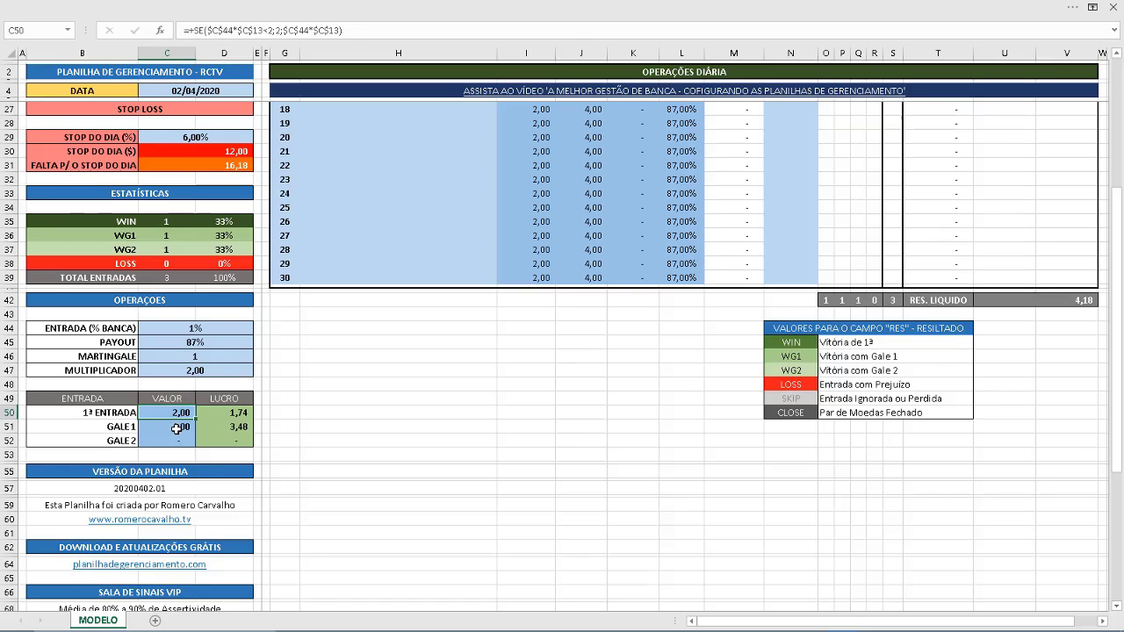
{"action": "key", "text": "Down"}
{"action": "left_click", "coordinate": [182, 412]}
{"action": "left_click", "coordinate": [177, 439]}
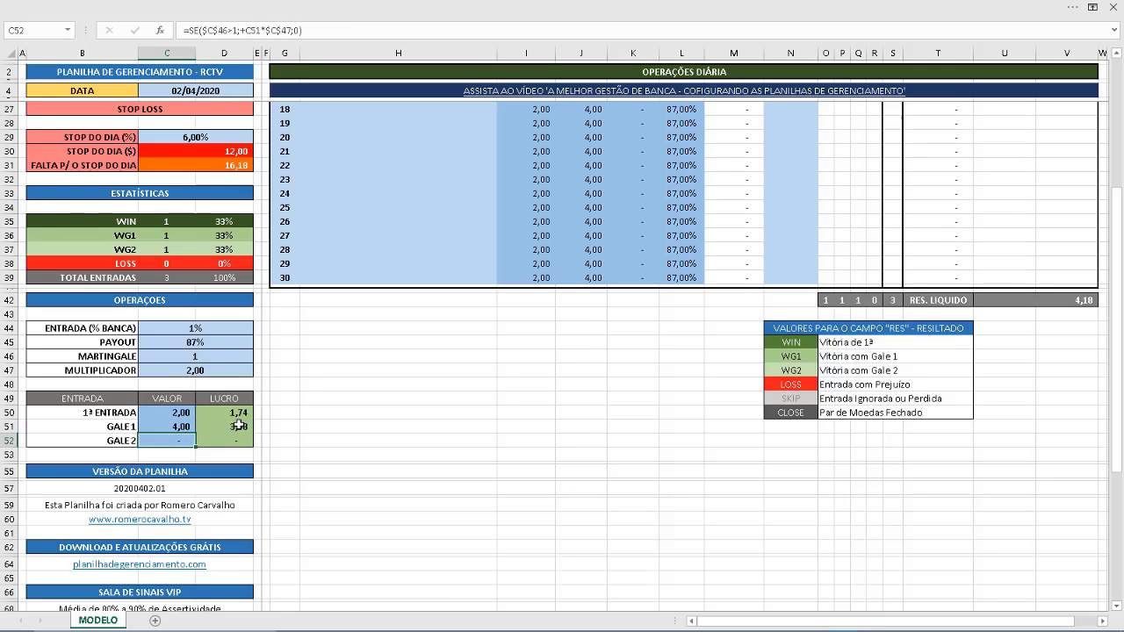
{"action": "left_click", "coordinate": [202, 367]}
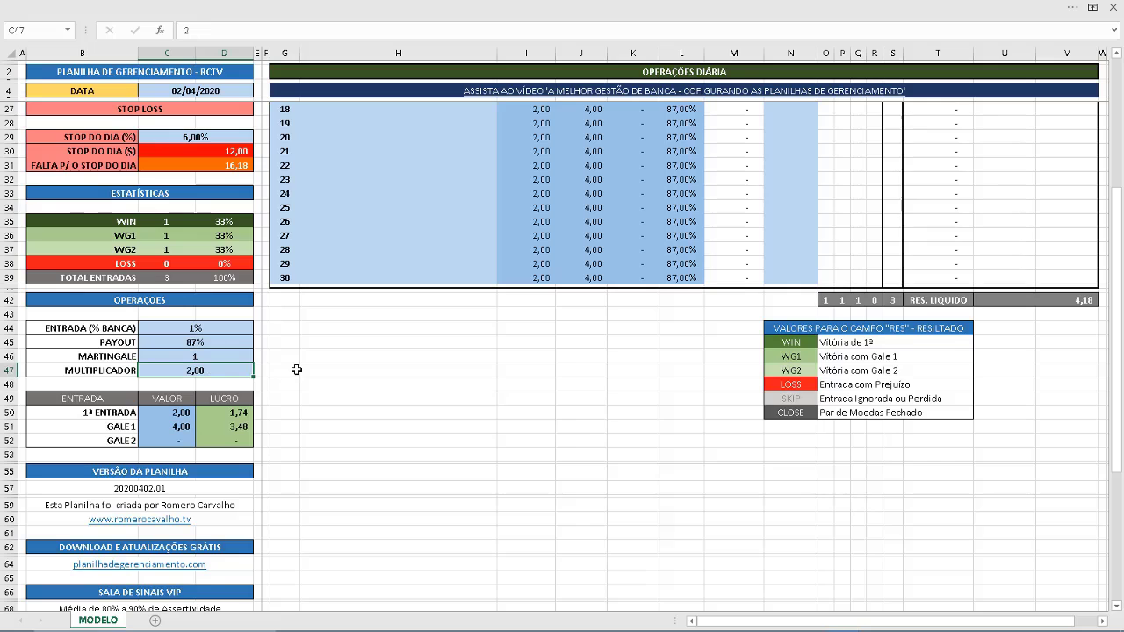
Clear the GALE 2 value and the RES entry of operation 3.
{"action": "scroll", "coordinate": [566, 350], "scroll_direction": "up", "scroll_amount": 6}
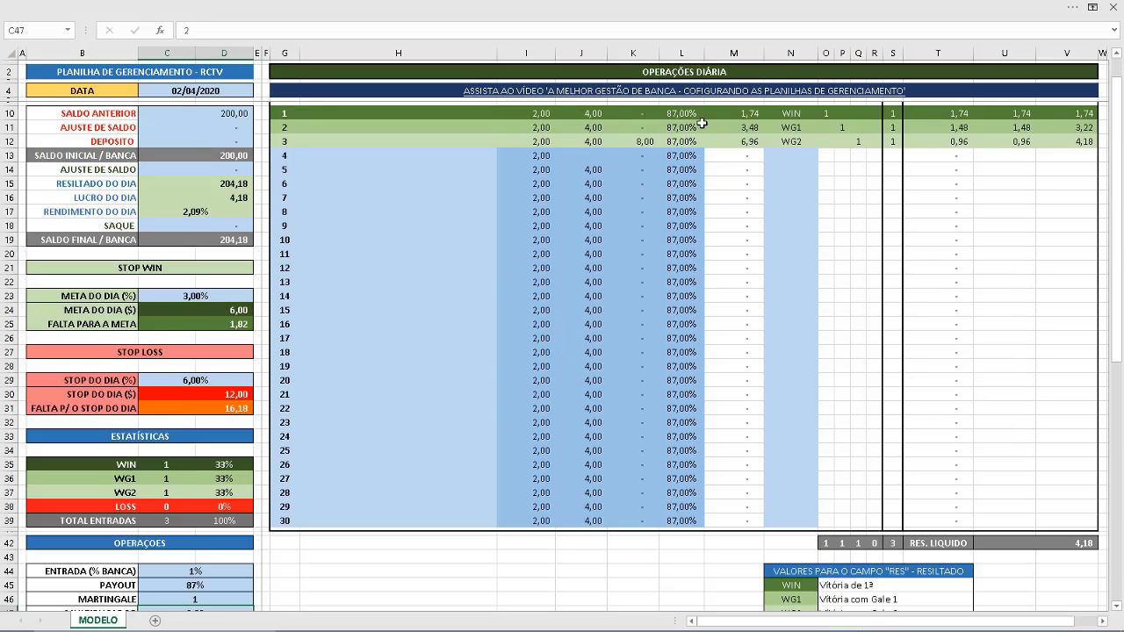
{"action": "left_click", "coordinate": [642, 143]}
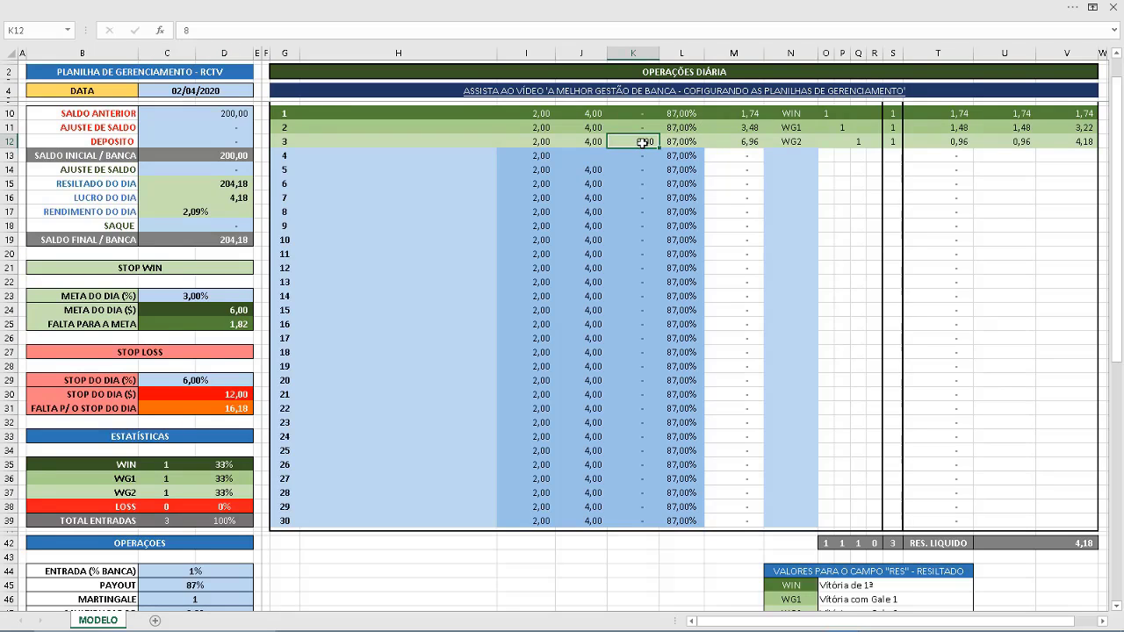
{"action": "key", "text": "Delete"}
{"action": "key", "text": "Right"}
{"action": "key", "text": "Right"}
{"action": "key", "text": "Right"}
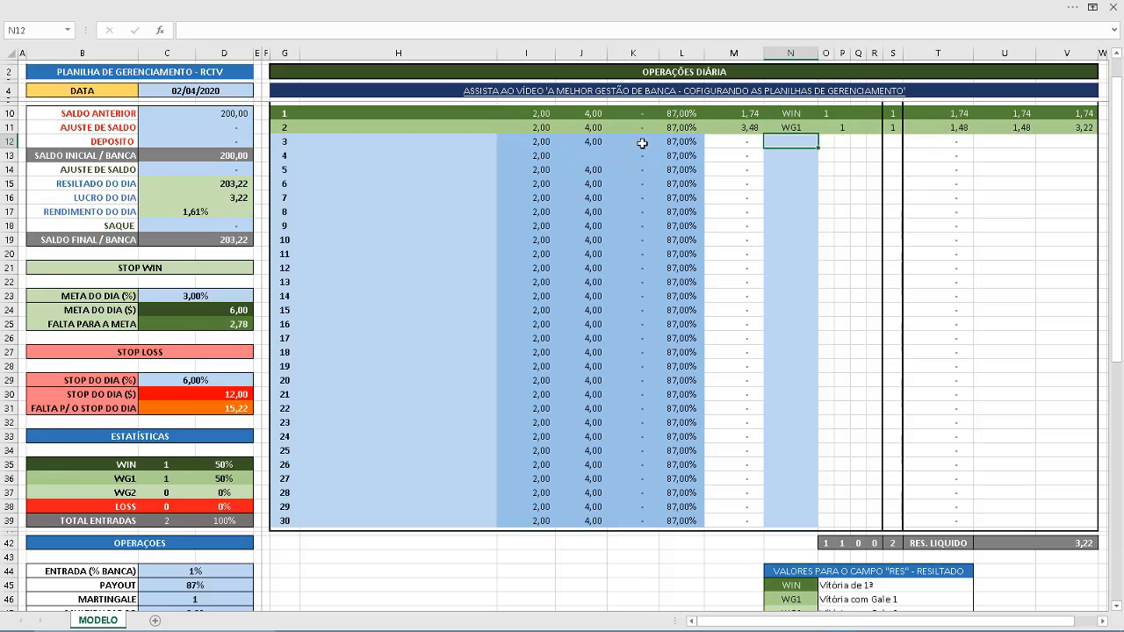
Restore the GALE 1 formula of operation 4 by copying it from operation 3.
{"action": "key", "text": "Left"}
{"action": "key", "text": "Left"}
{"action": "key", "text": "Left"}
{"action": "key", "text": "Down"}
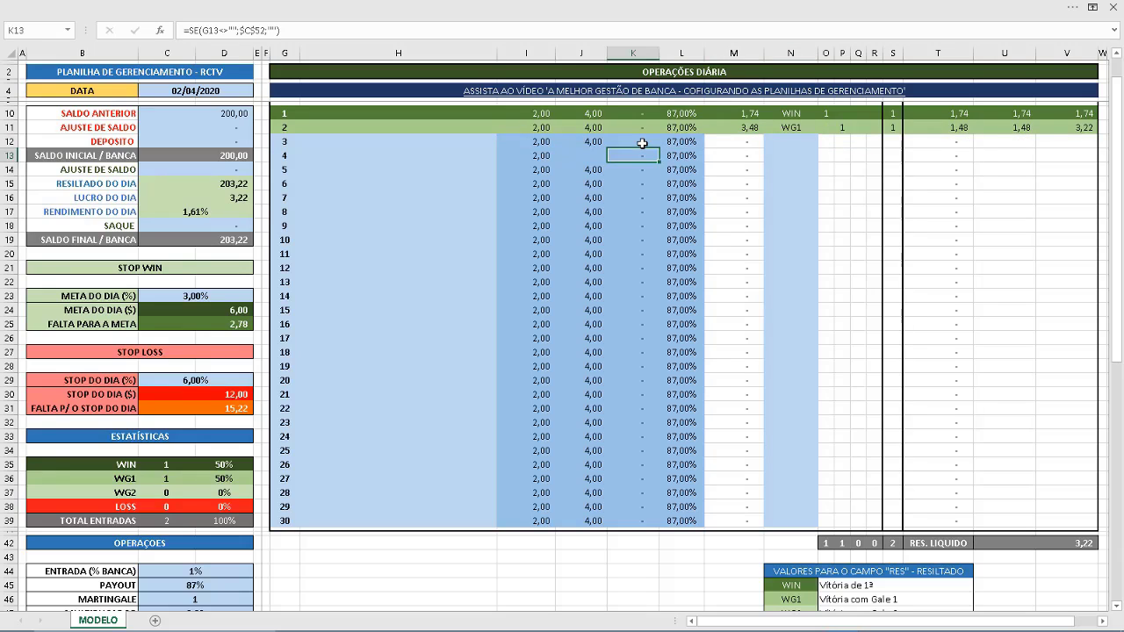
{"action": "key", "text": "Left"}
{"action": "key", "text": "Up"}
{"action": "key", "text": "ctrl+c"}
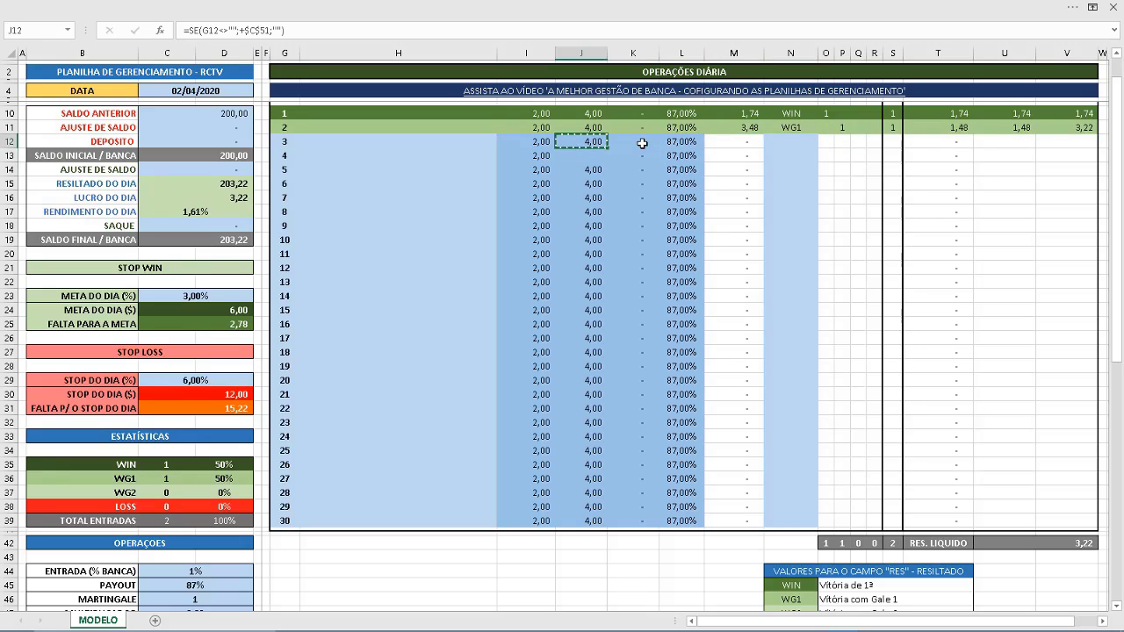
{"action": "key", "text": "Down"}
{"action": "key", "text": "ctrl+v"}
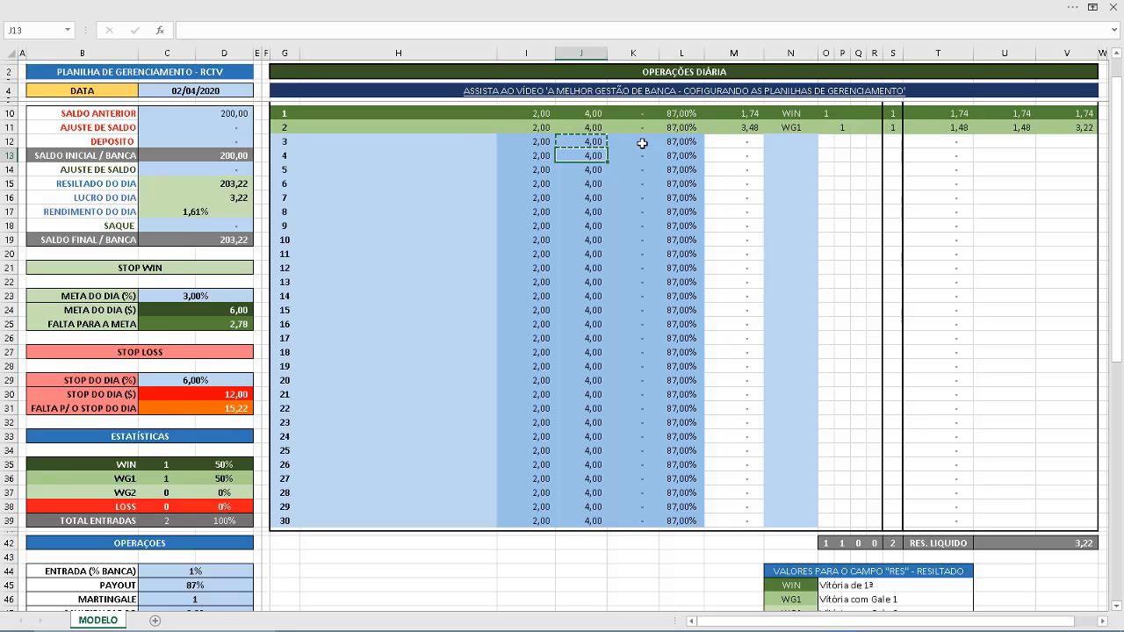
Copy the GALE 2 formula of operation 2 into the GALE 2 cells of operations 3 to 5.
{"action": "key", "text": "Right"}
{"action": "key", "text": "Up"}
{"action": "key", "text": "Up"}
{"action": "key", "text": "ctrl+c"}
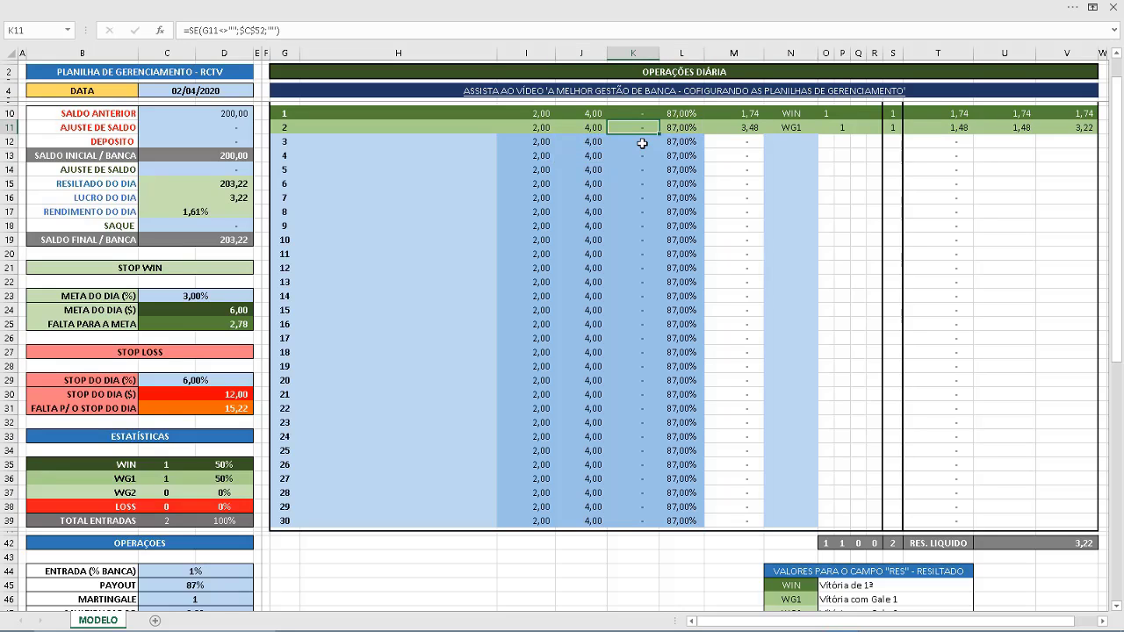
{"action": "key", "text": "Down"}
{"action": "key", "text": "shift+Down"}
{"action": "key", "text": "shift+Down"}
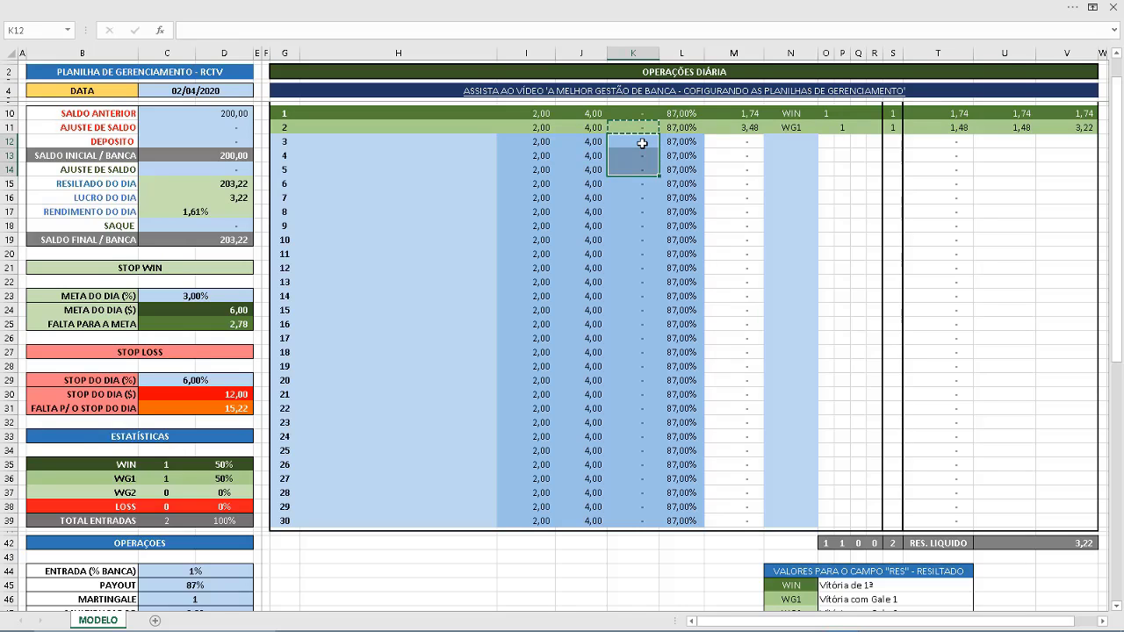
{"action": "key", "text": "Return"}
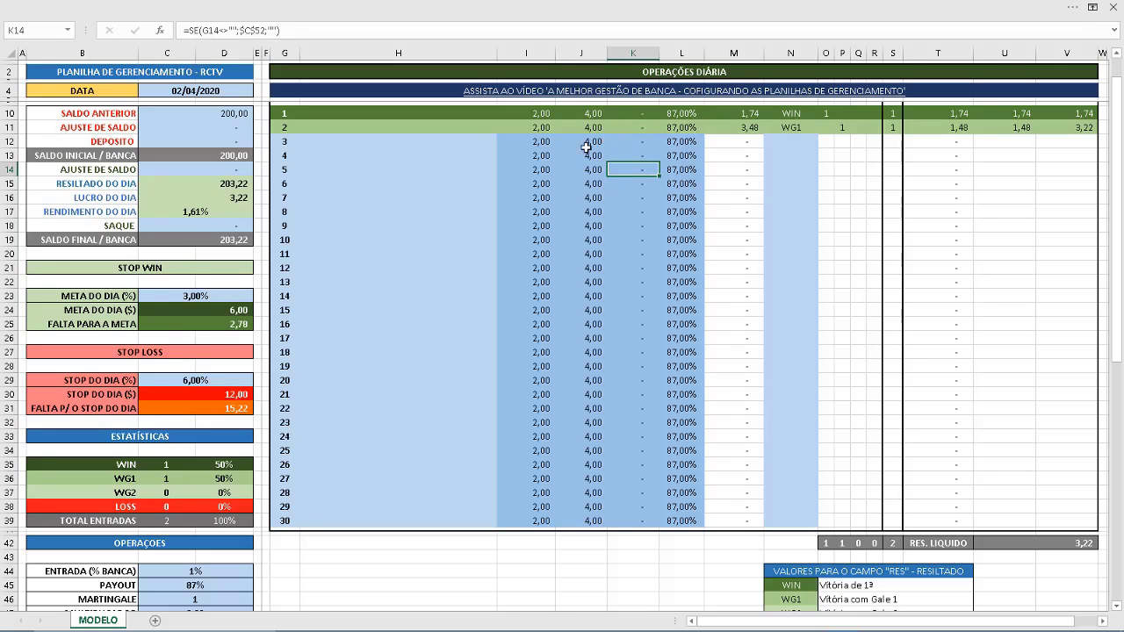
Check the GALE 2 cell of operation 6, then the RES and GALE 1 cells of operation 2.
{"action": "left_click", "coordinate": [614, 186]}
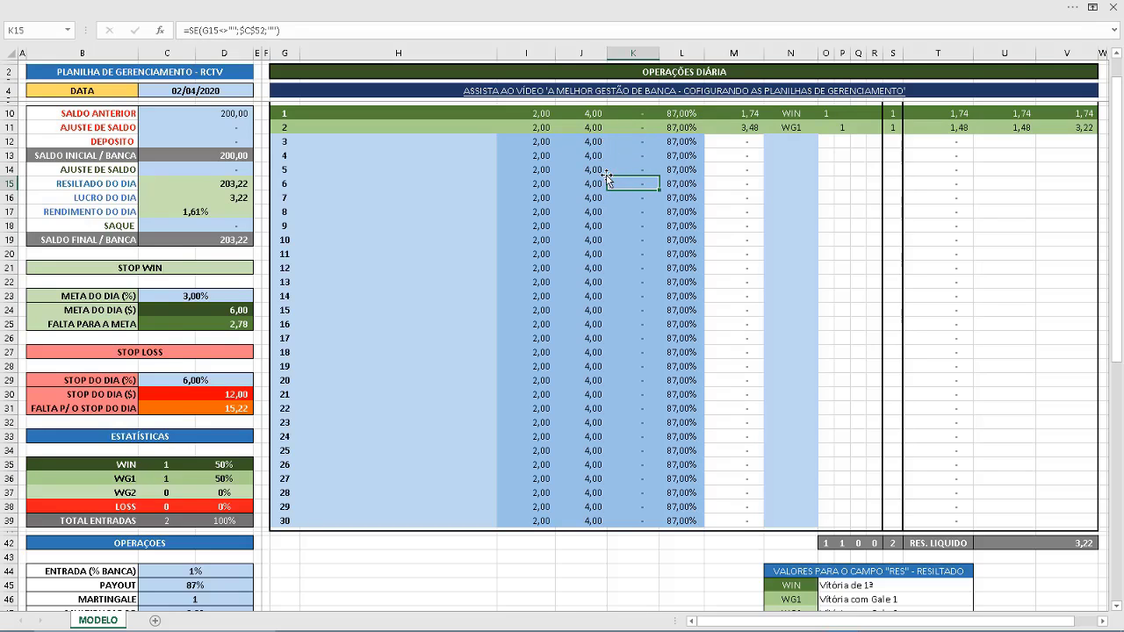
{"action": "left_click", "coordinate": [801, 130]}
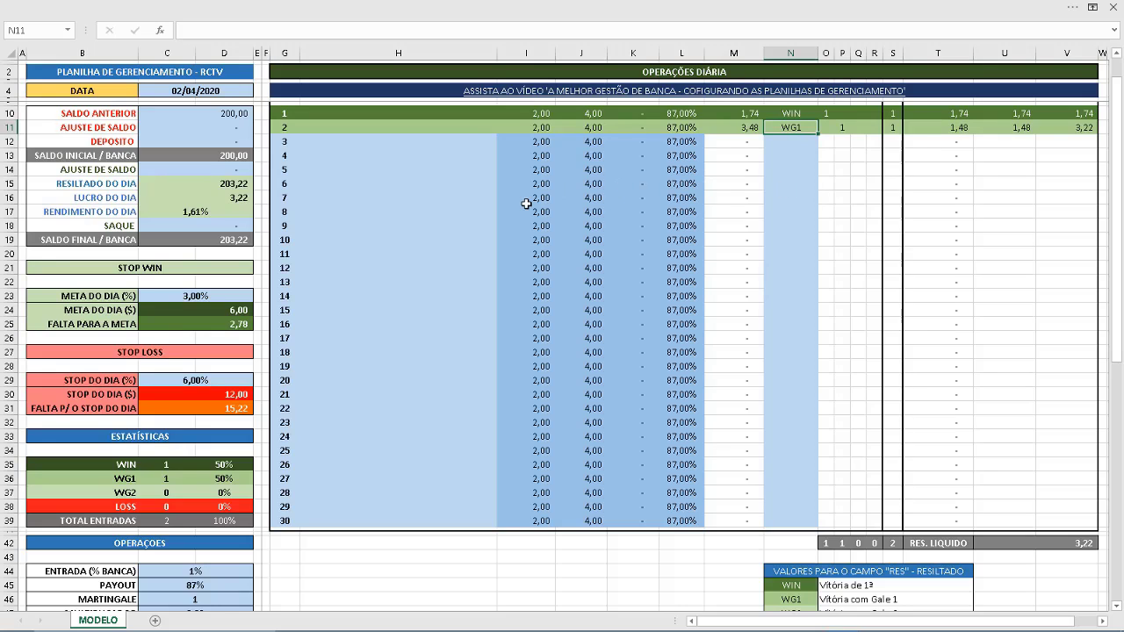
{"action": "left_click", "coordinate": [604, 131]}
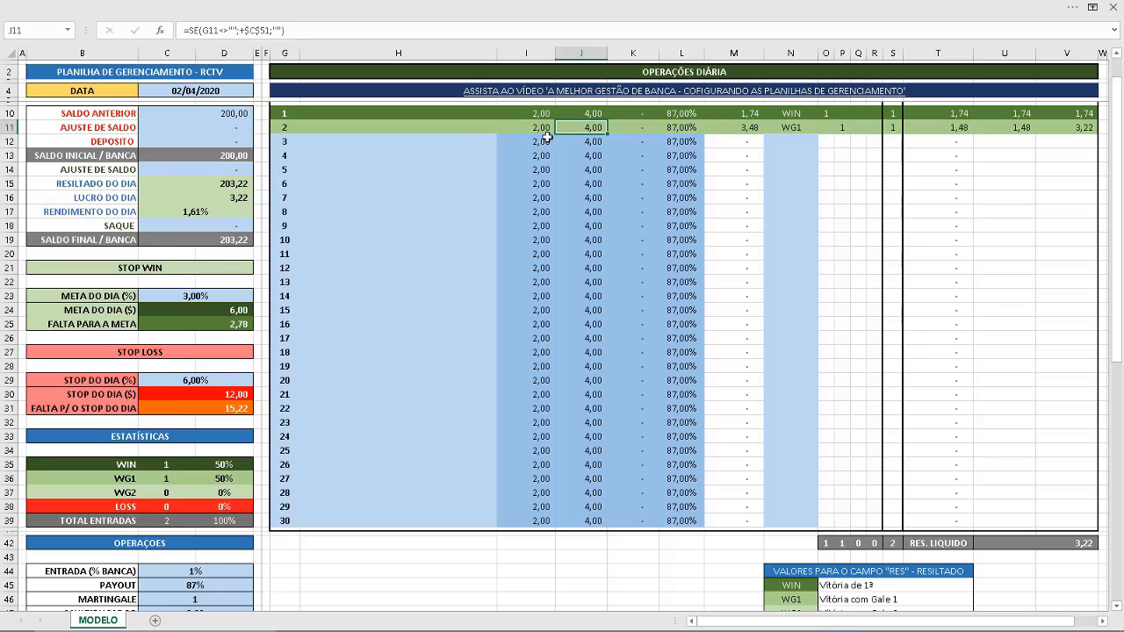
Set the MULTIPLICADOR in the OPERAÇÕES section to 1,15.
{"action": "scroll", "coordinate": [357, 163], "scroll_direction": "down", "scroll_amount": 6}
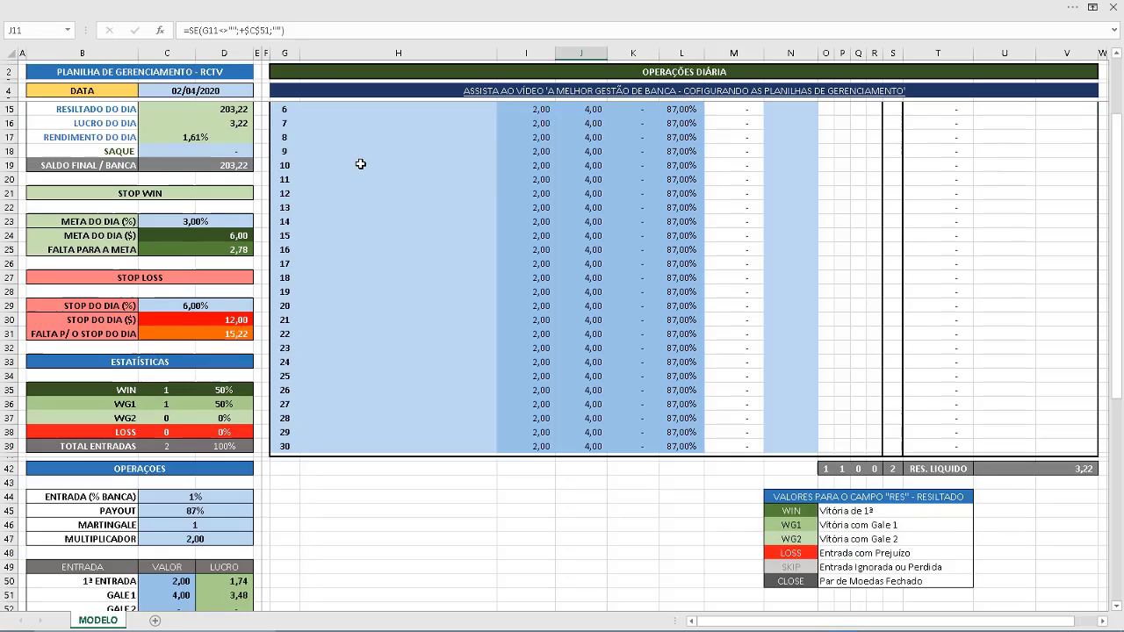
{"action": "scroll", "coordinate": [354, 170], "scroll_direction": "down", "scroll_amount": 1}
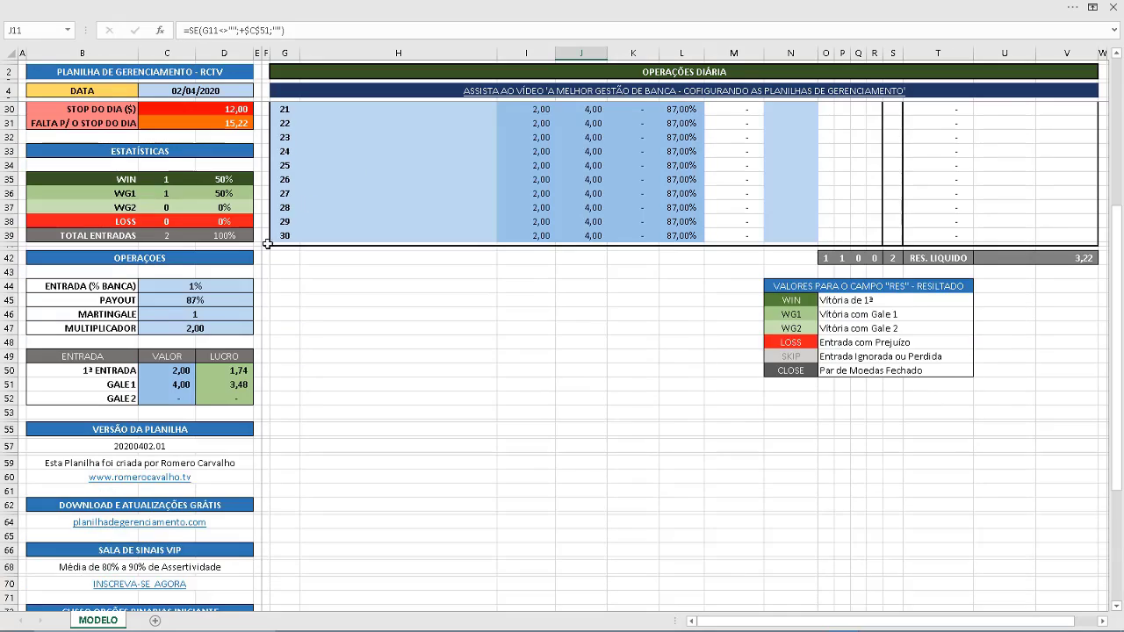
{"action": "left_click", "coordinate": [205, 327]}
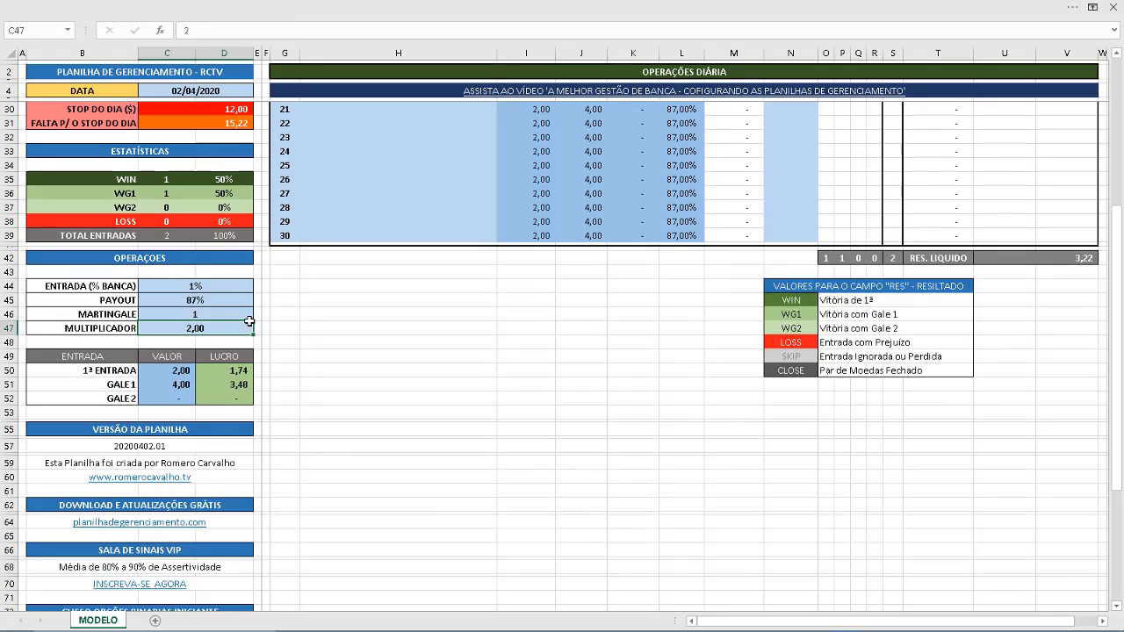
{"action": "type", "text": "2"}
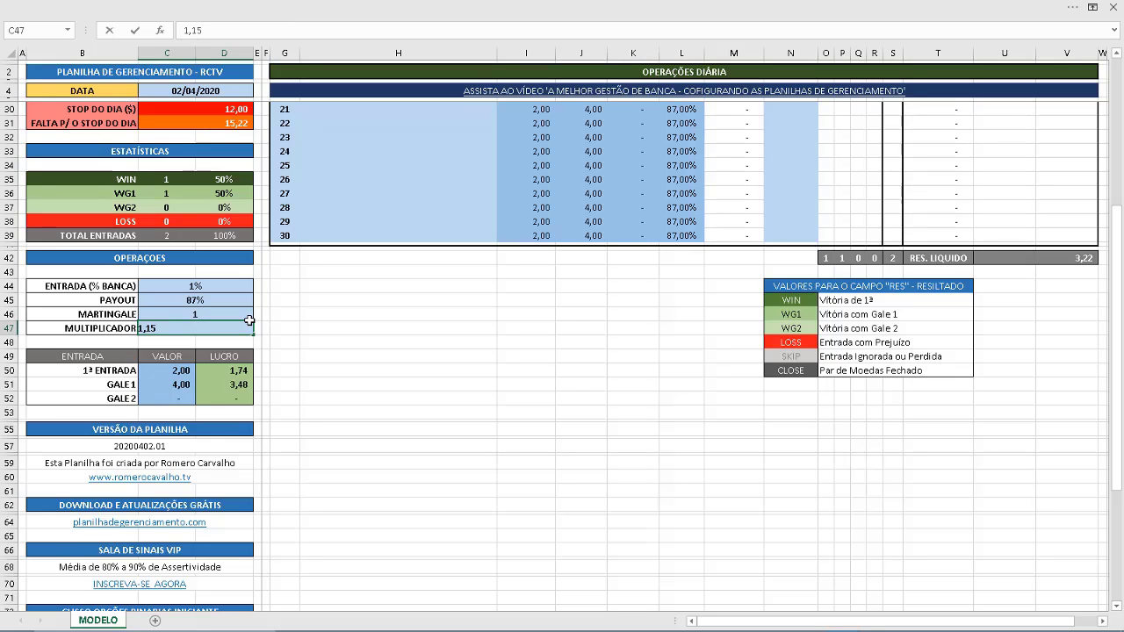
{"action": "type", "text": ",15"}
{"action": "key", "text": "Return"}
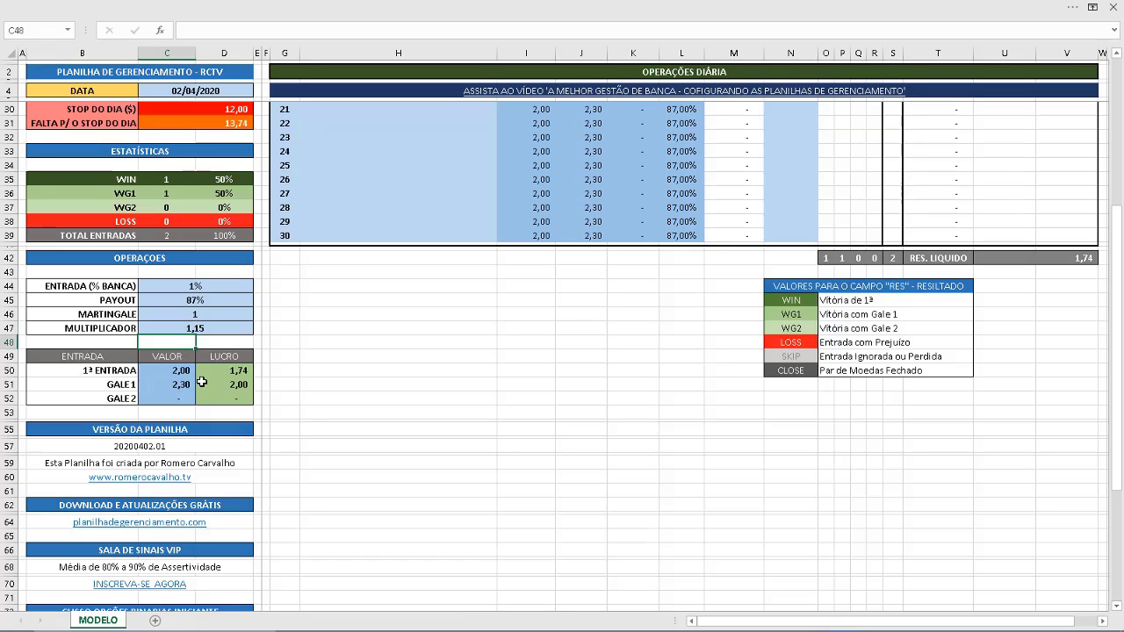
Check the GALE 1 profit and 1ª ENTRADA value, then the LUCRO/PREJU of operation 2.
{"action": "left_click", "coordinate": [235, 386]}
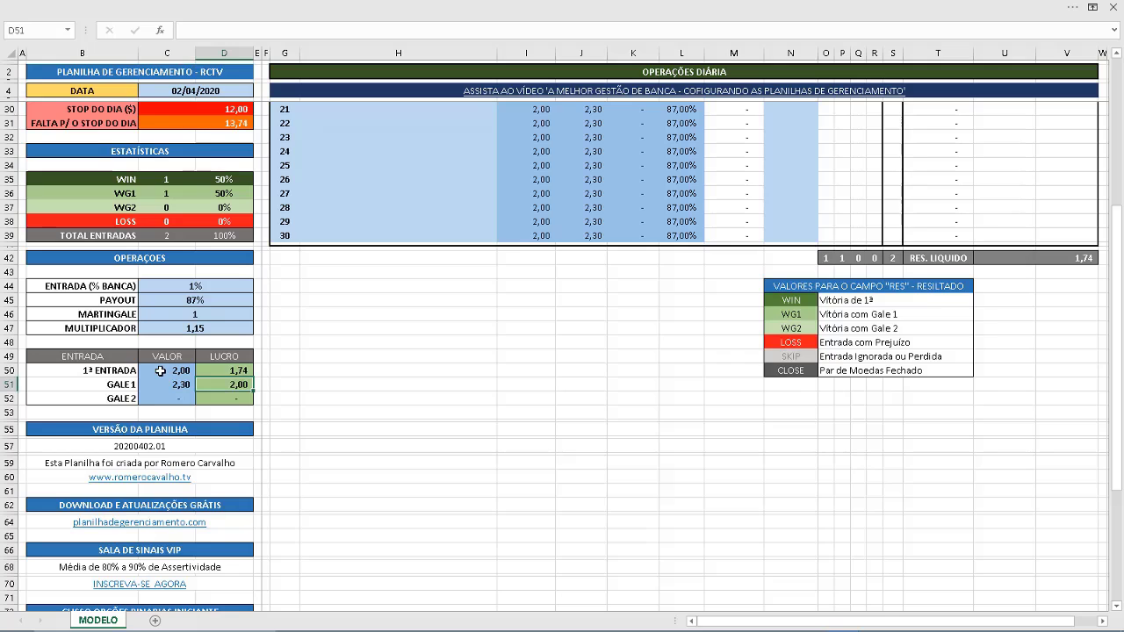
{"action": "left_click", "coordinate": [168, 370]}
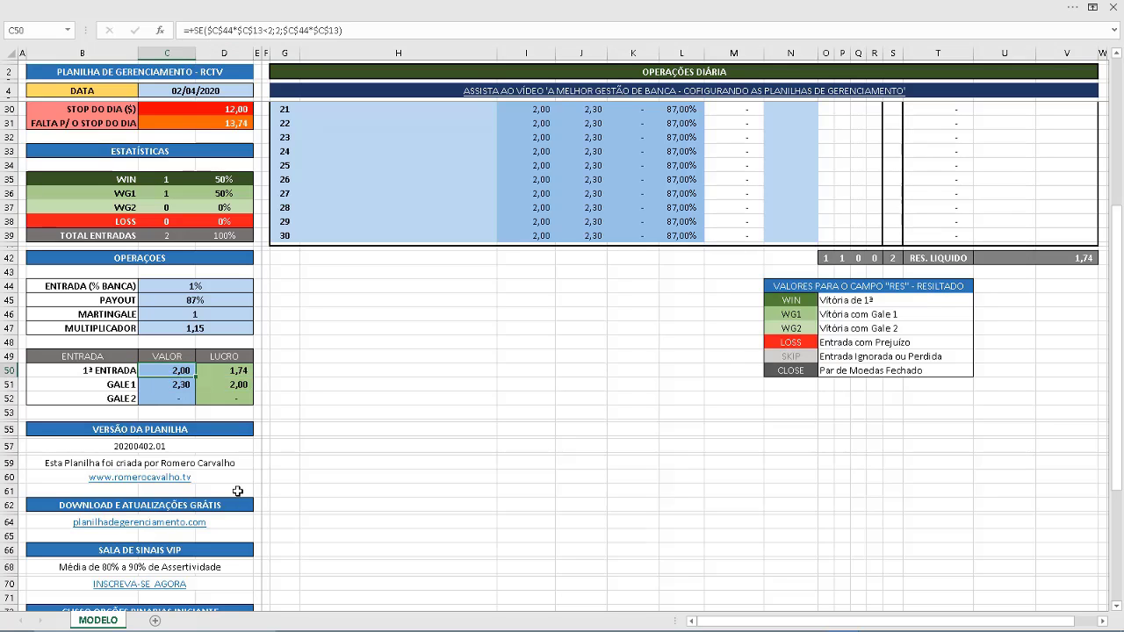
{"action": "scroll", "coordinate": [502, 389], "scroll_direction": "up", "scroll_amount": 8}
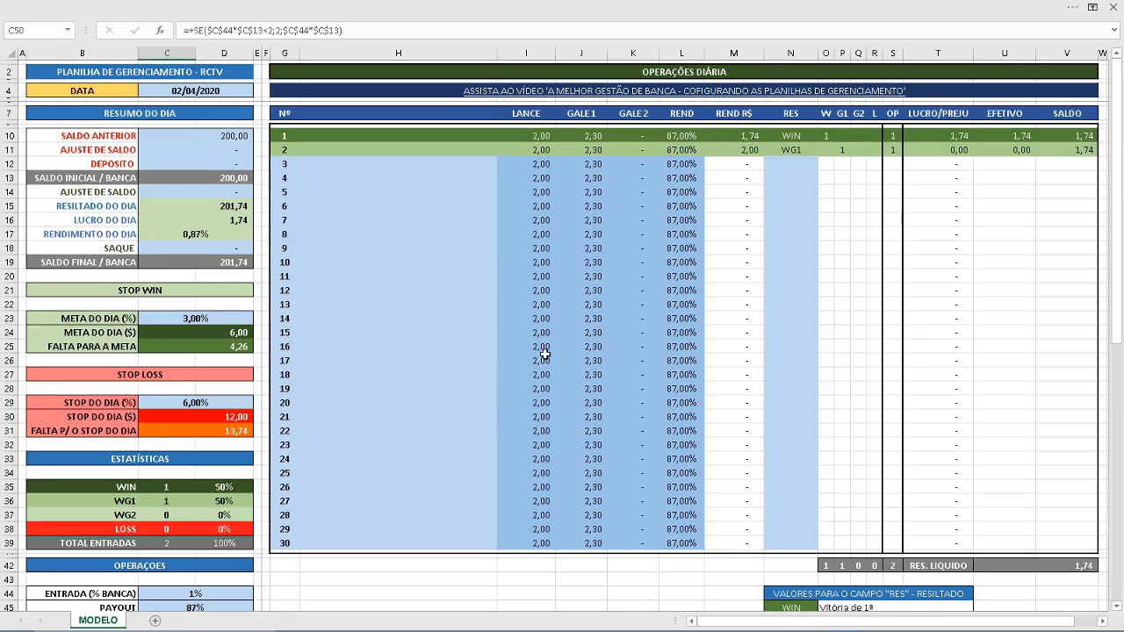
{"action": "left_click", "coordinate": [944, 150]}
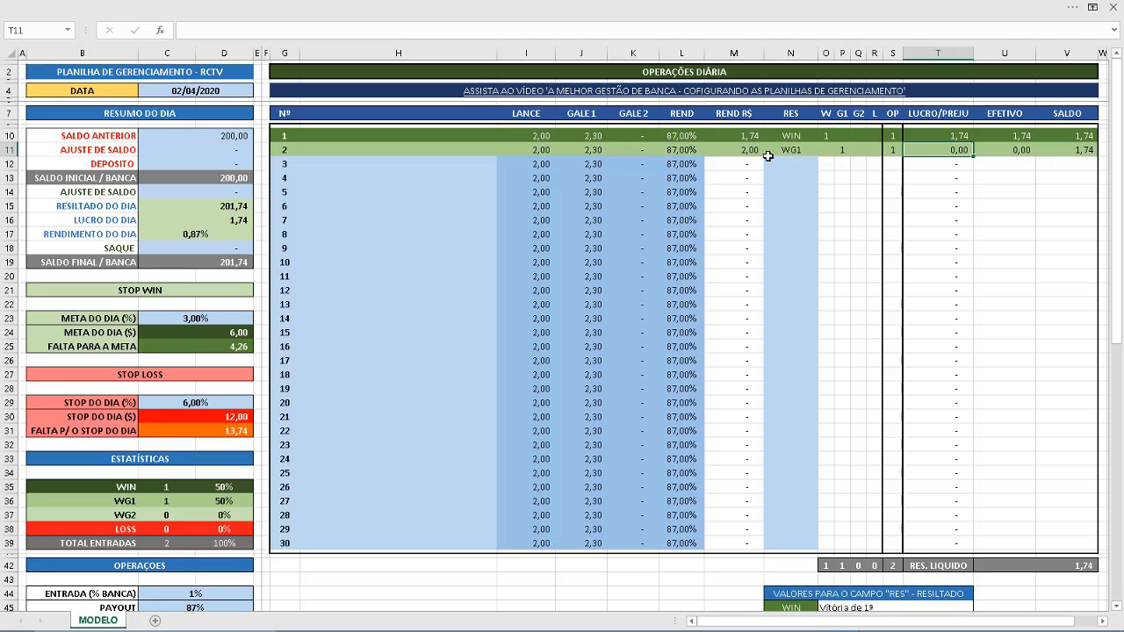
Compare the MULTIPLICADOR setting with the REND R$ of operation 1.
{"action": "scroll", "coordinate": [585, 247], "scroll_direction": "down", "scroll_amount": 2}
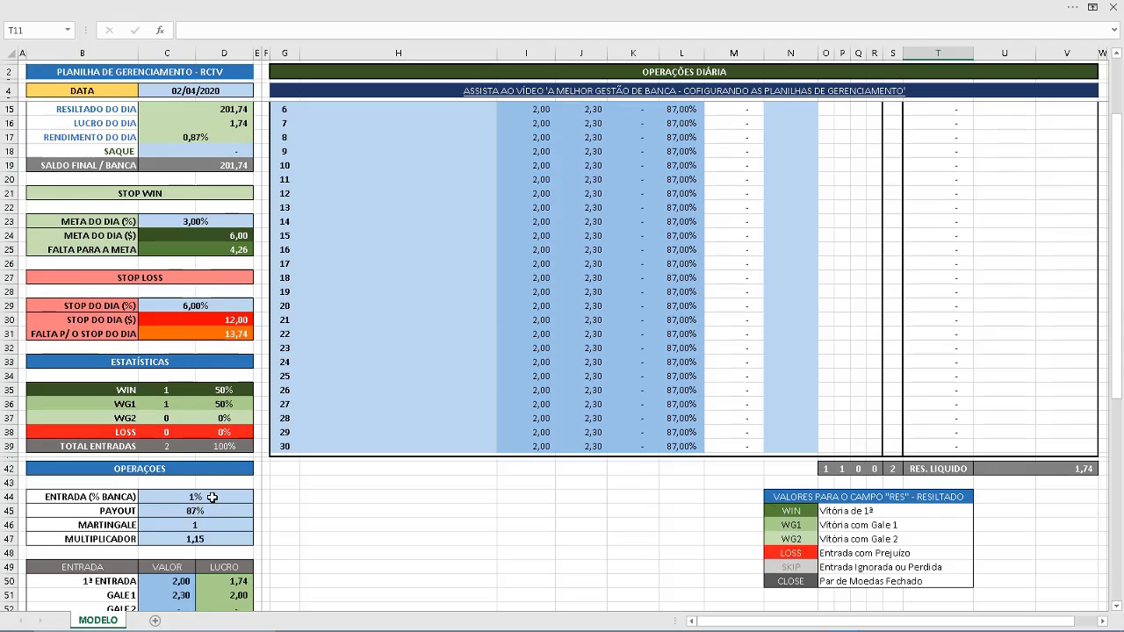
{"action": "scroll", "coordinate": [212, 497], "scroll_direction": "down", "scroll_amount": 1}
{"action": "left_click", "coordinate": [210, 495]}
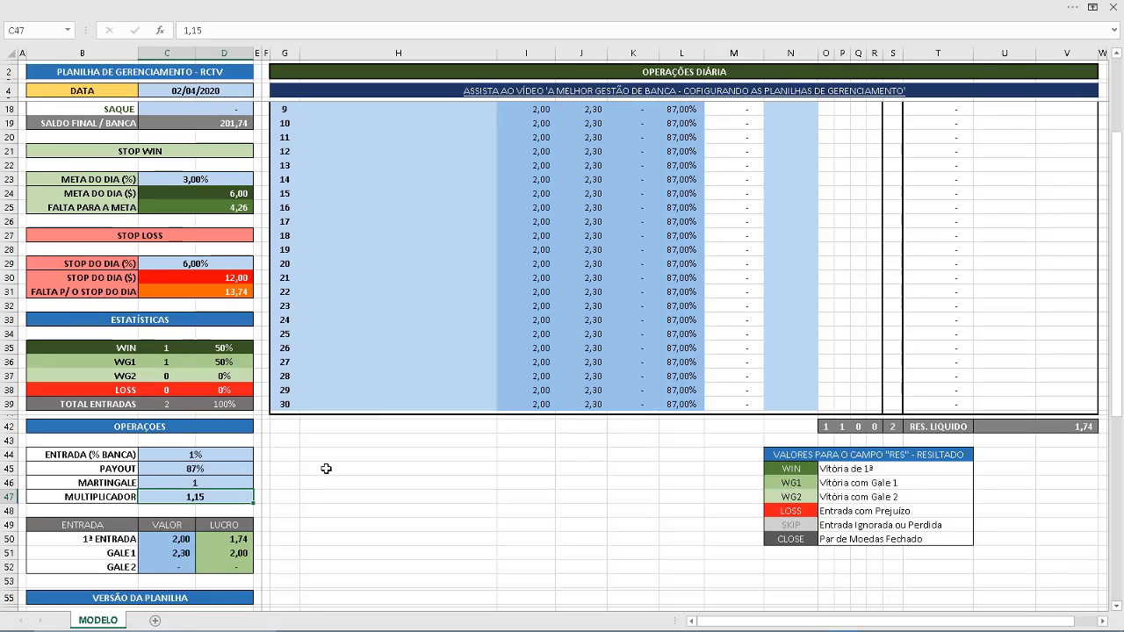
{"action": "scroll", "coordinate": [545, 363], "scroll_direction": "up", "scroll_amount": 4}
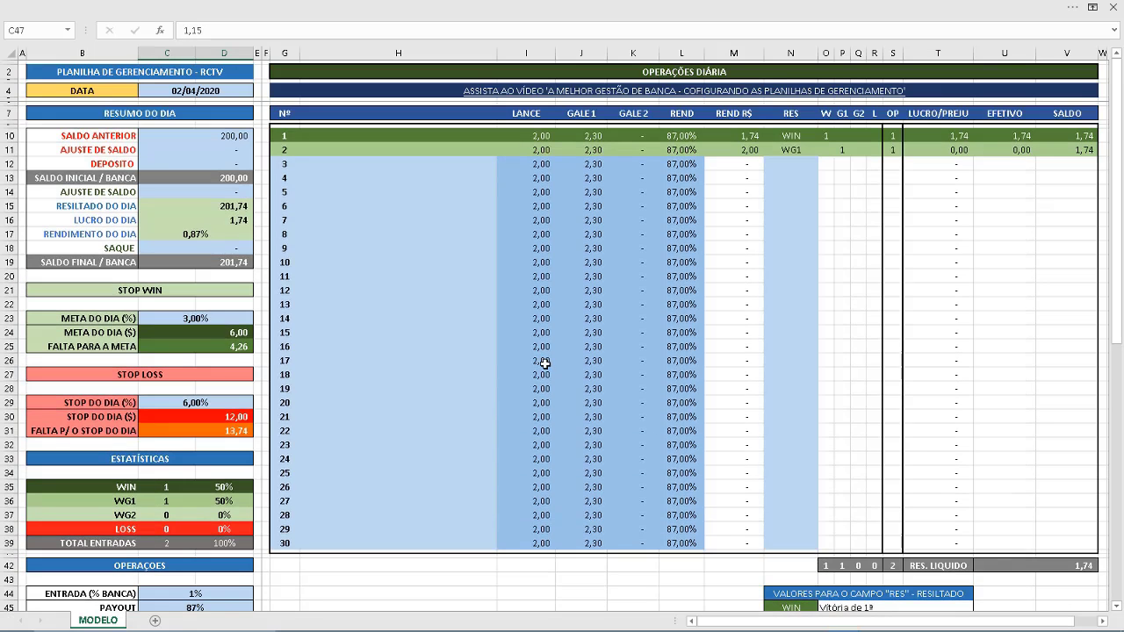
{"action": "left_click", "coordinate": [751, 133]}
{"action": "scroll", "coordinate": [359, 372], "scroll_direction": "down", "scroll_amount": 4}
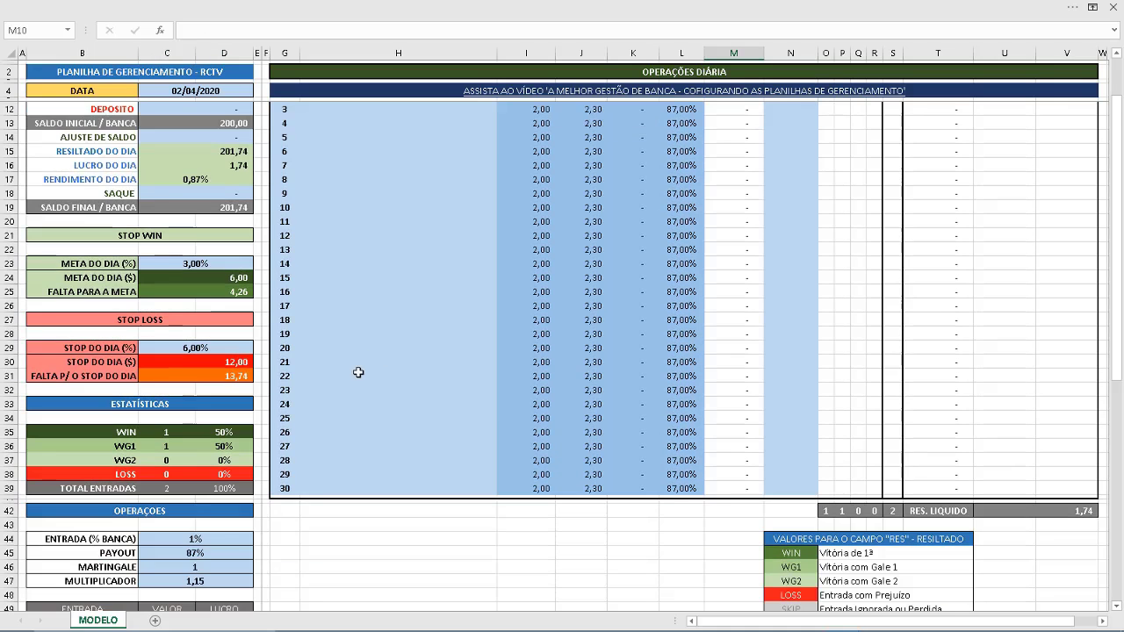
{"action": "left_click", "coordinate": [204, 497]}
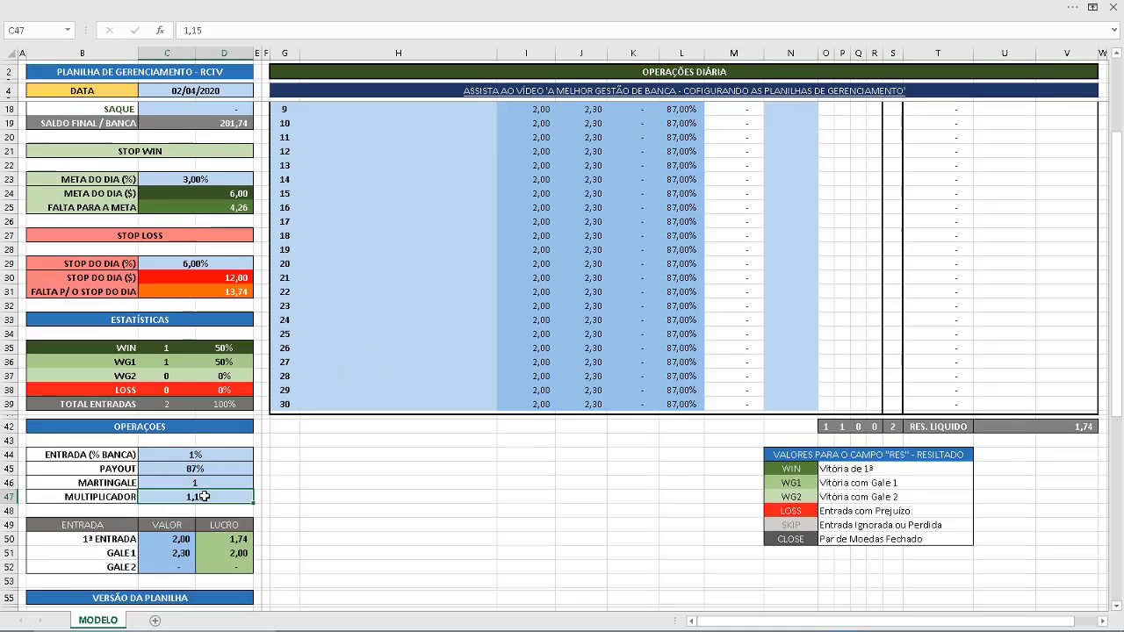
Try a MULTIPLICADOR of 2 in the OPERAÇÕES section, and finally set it to 2,15.
{"action": "type", "text": "2"}
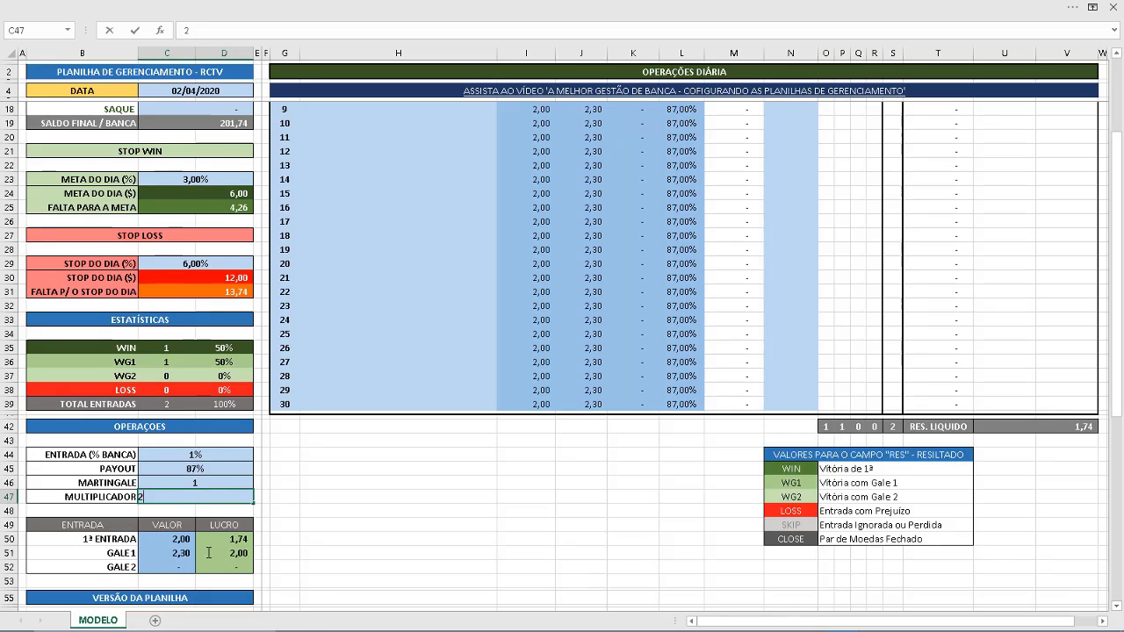
{"action": "key", "text": "Return"}
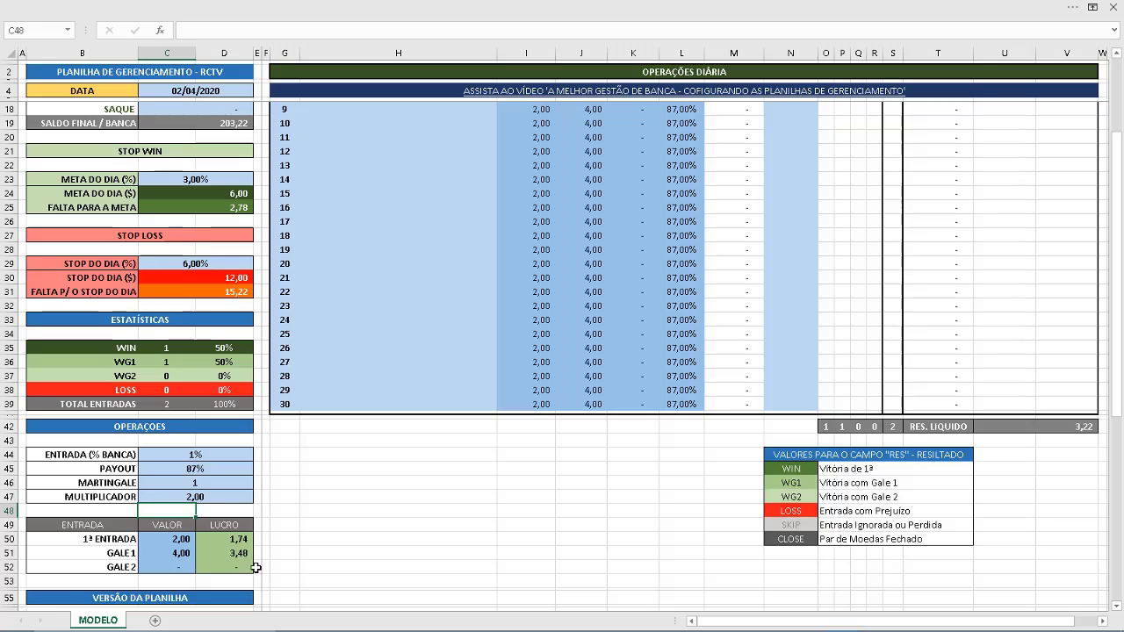
{"action": "left_click", "coordinate": [241, 496]}
{"action": "type", "text": "2,15"}
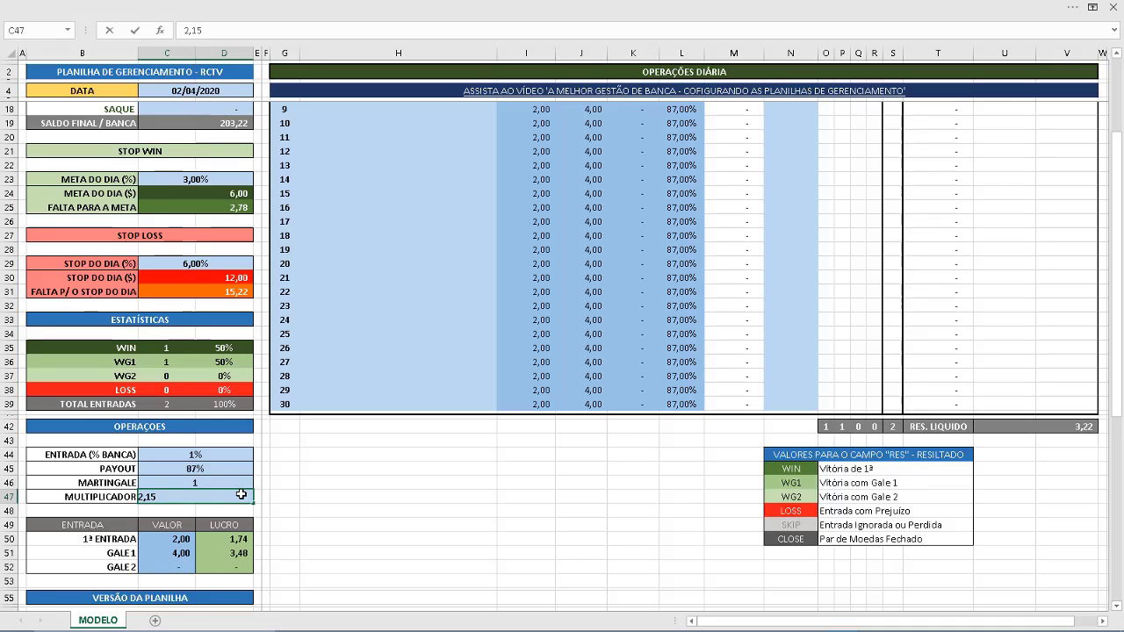
{"action": "key", "text": "Return"}
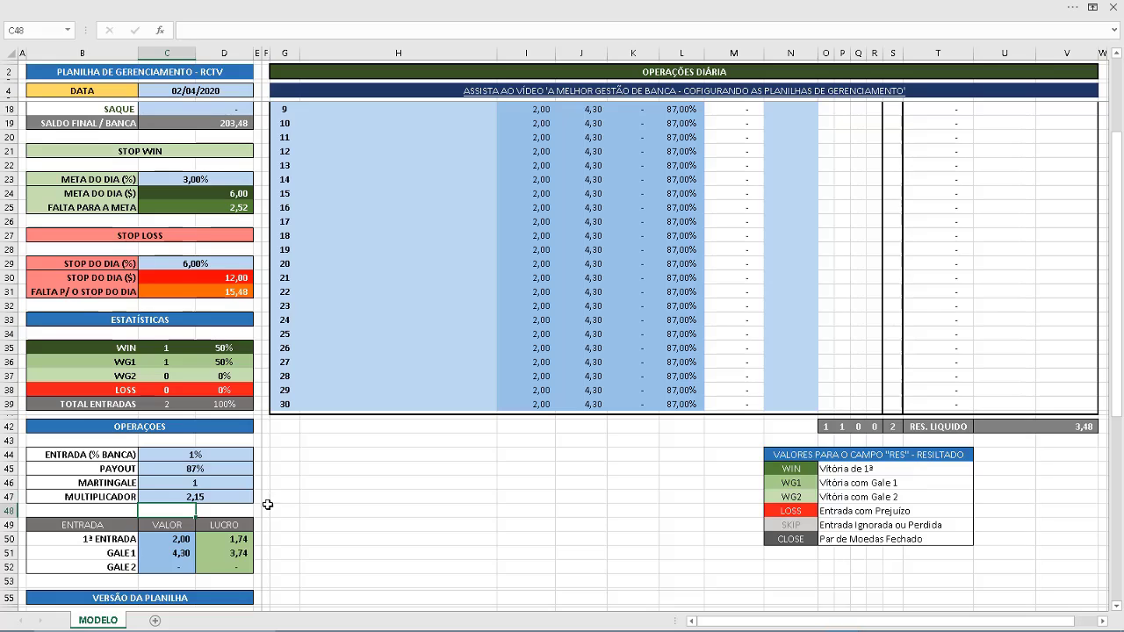
Check the GALE 1 LUCRO and the GALE 1 value of operation 2, and switch to the workbook containing sheet 20200403.
{"action": "left_click", "coordinate": [239, 551]}
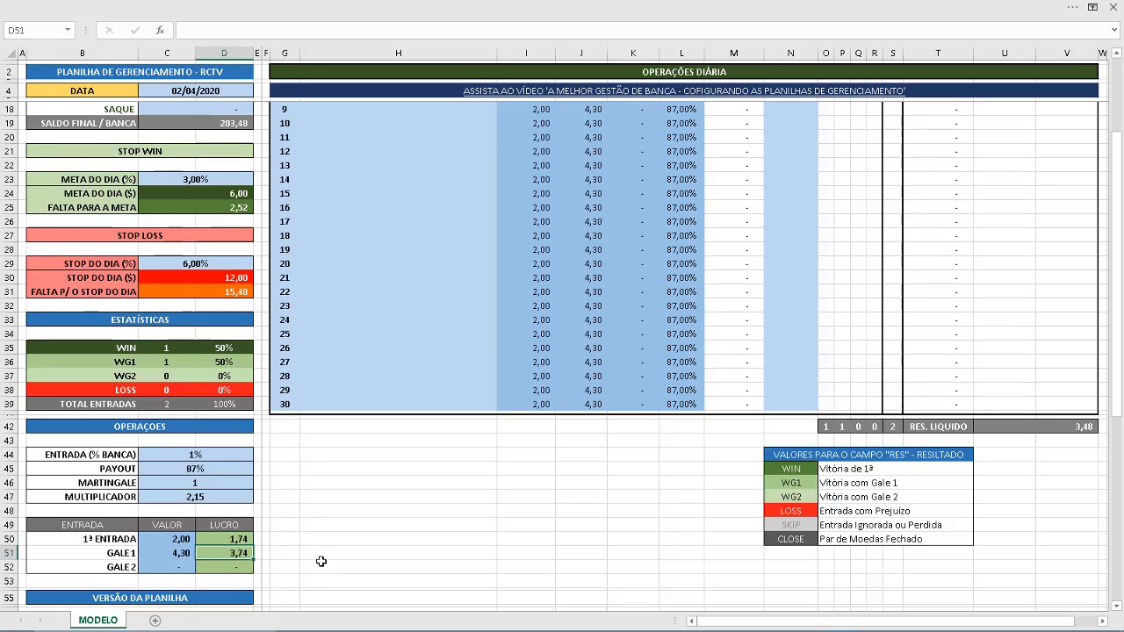
{"action": "scroll", "coordinate": [579, 221], "scroll_direction": "up", "scroll_amount": 3}
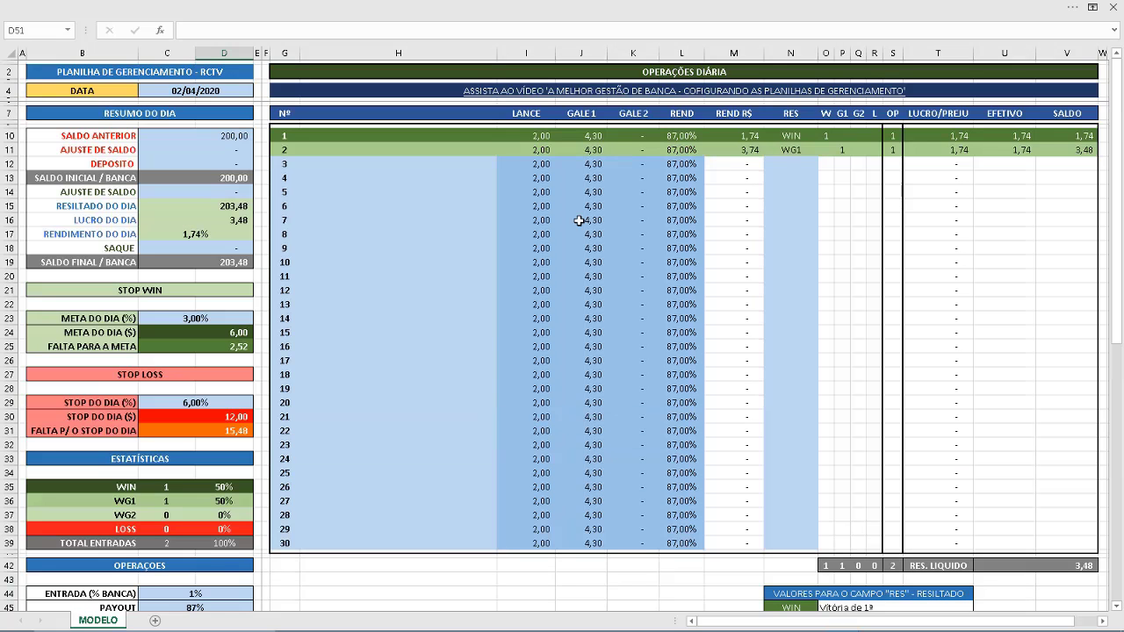
{"action": "left_click", "coordinate": [597, 149]}
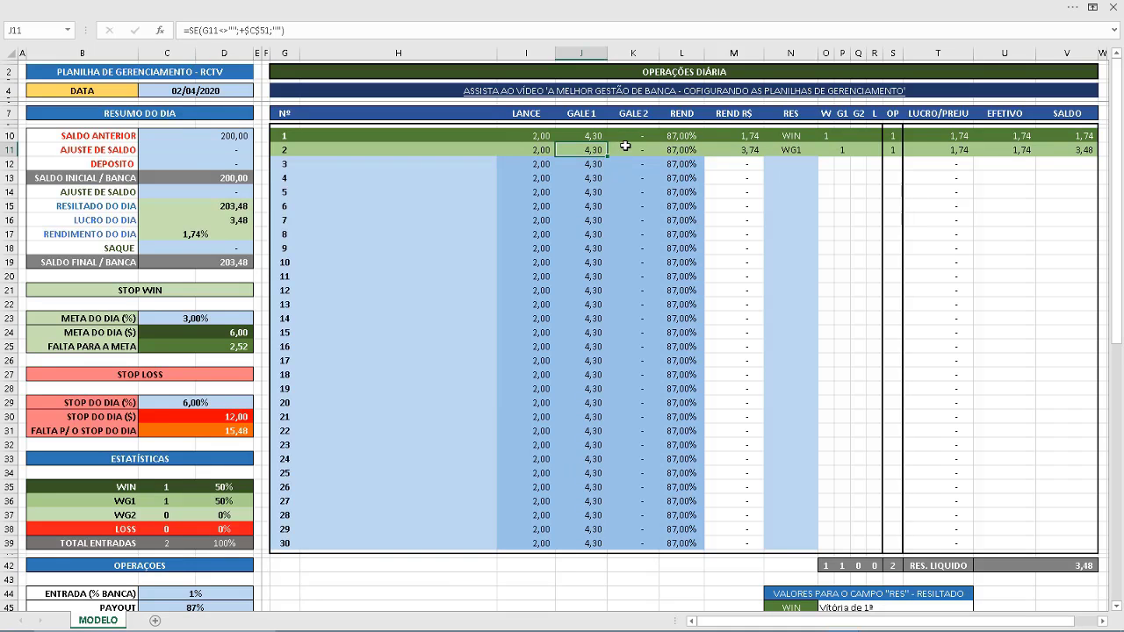
{"action": "key", "text": "ctrl+Tab"}
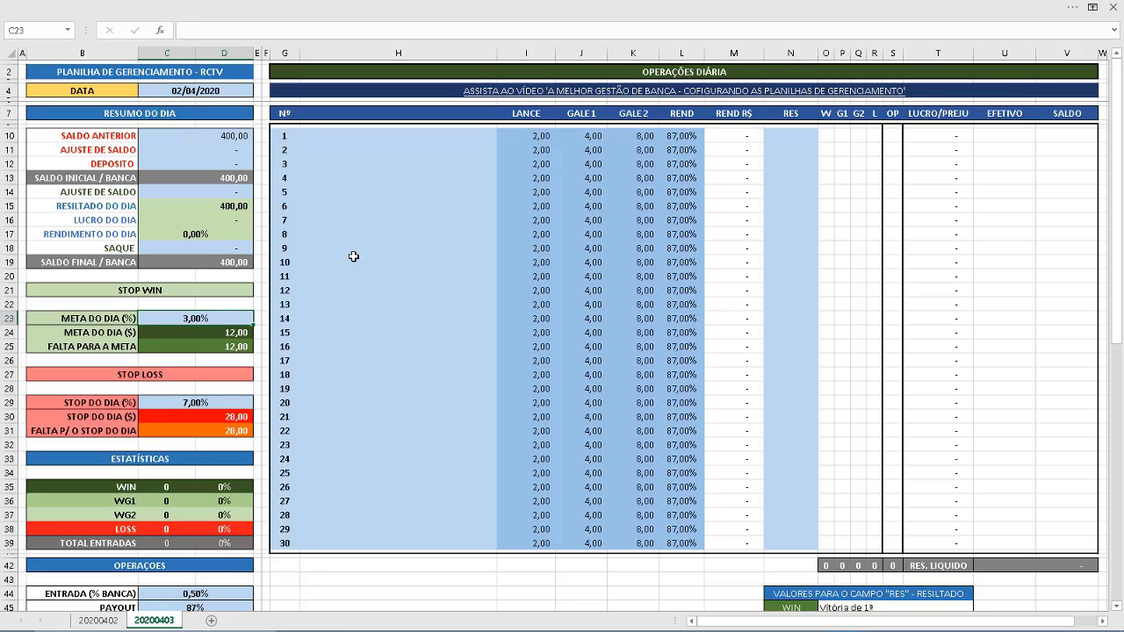